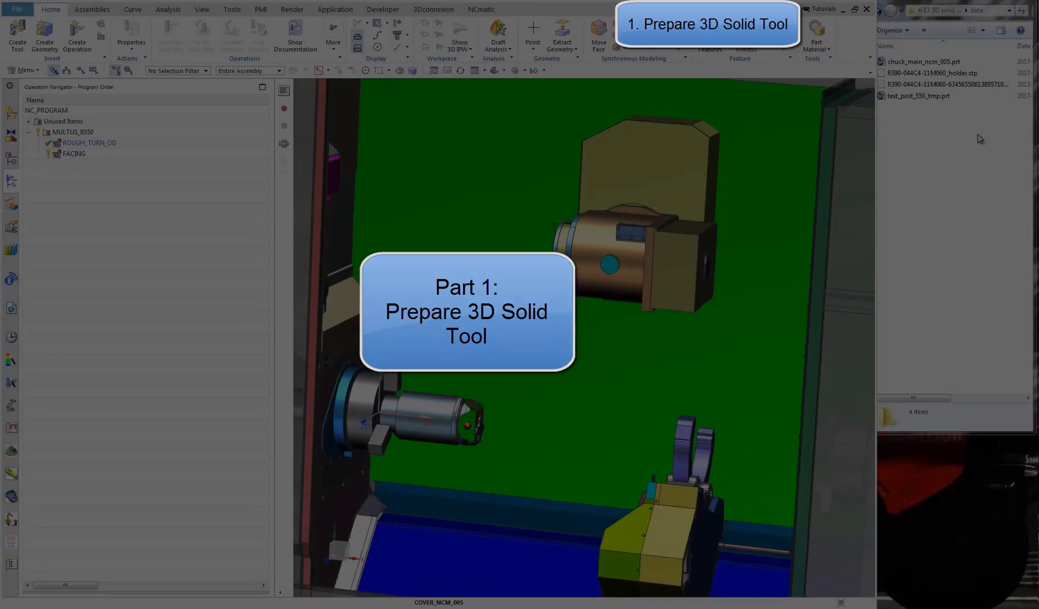
# Copy the path of the data folder that holds the tool and holder STEP files
pyautogui.click(979, 135)
pyautogui.click(965, 85)
pyautogui.click(965, 75)
pyautogui.click(957, 140)
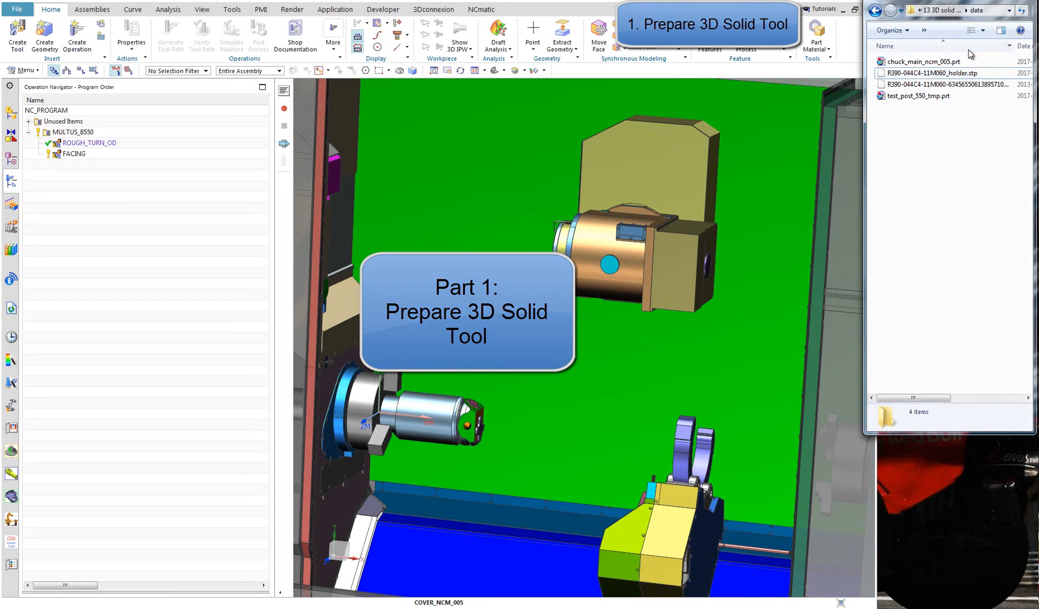
pyautogui.click(1000, 12)
pyautogui.rightClick(1001, 10)
pyautogui.click(986, 46)
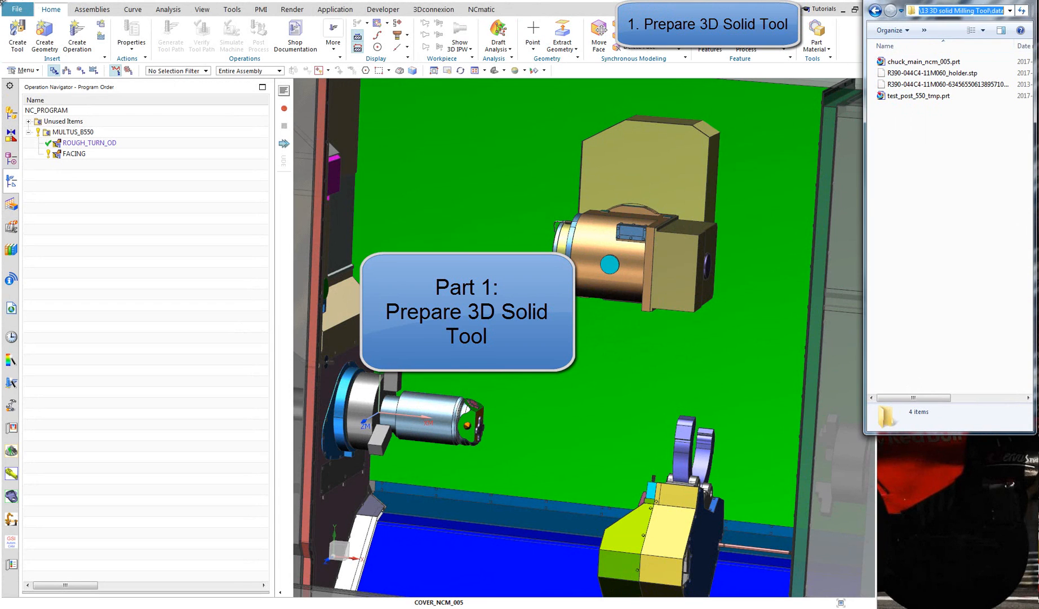
# Create a new Blank part in millimetres named auxiliary_file_for_tools in the "13 3D solid Milling Tool\data" folder
pyautogui.click(18, 11)
pyautogui.click(18, 11)
pyautogui.click(25, 25)
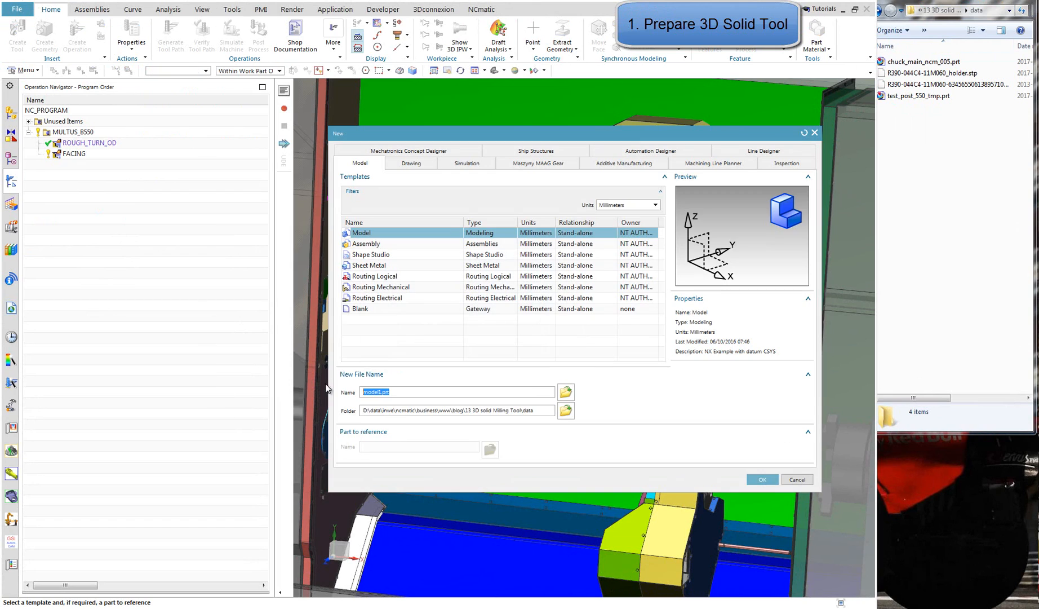
pyautogui.click(409, 310)
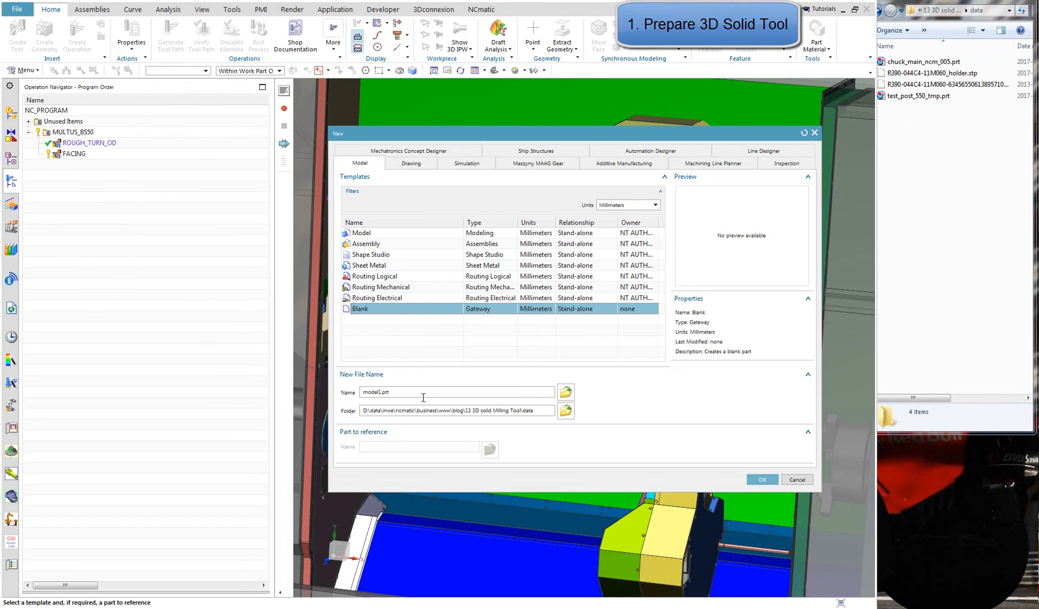
pyautogui.moveTo(535, 410); pyautogui.dragTo(382, 410)
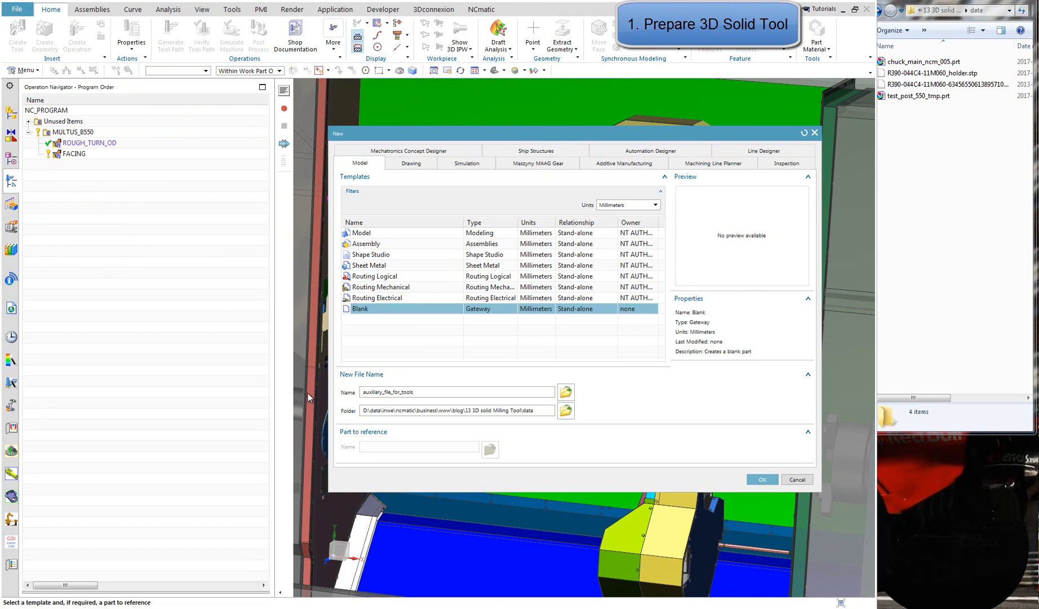
pyautogui.click(763, 479)
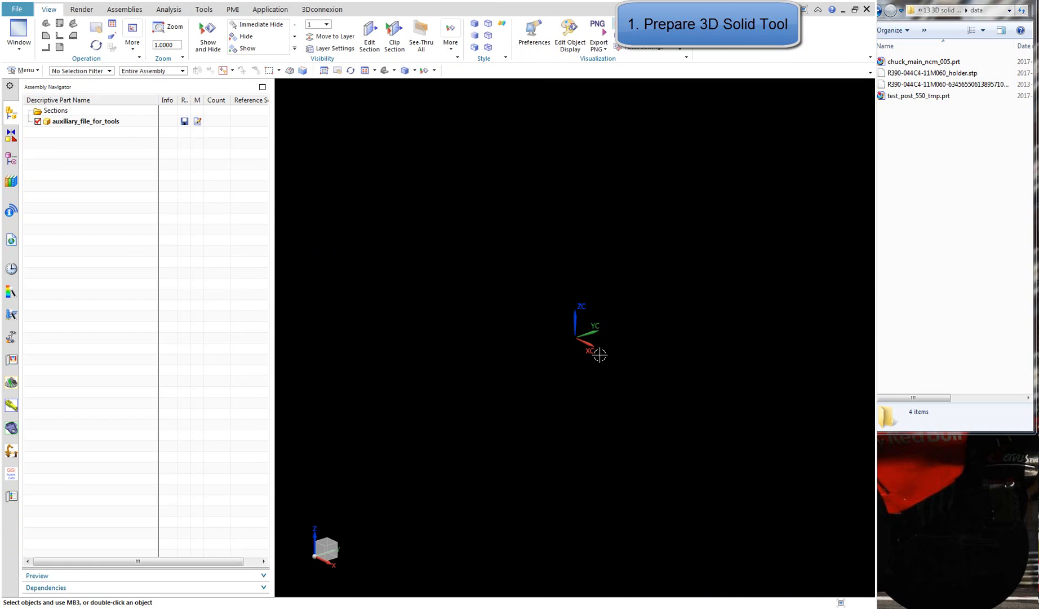
# Start the Manufacturing application for the new part with the cam_general configuration and the mill_planar setup
pyautogui.click(24, 12)
pyautogui.click(171, 229)
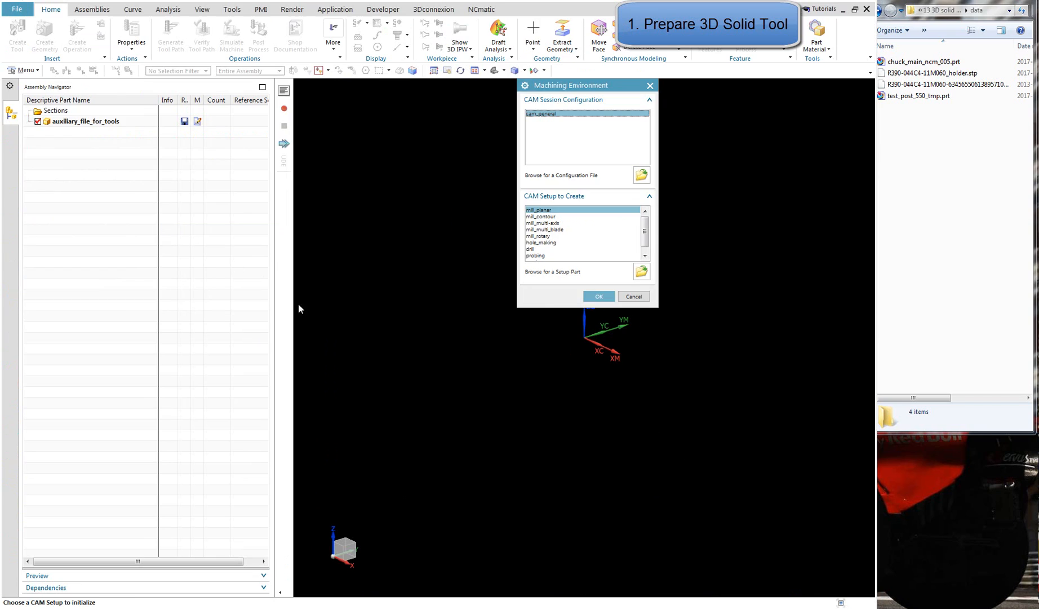
pyautogui.click(597, 297)
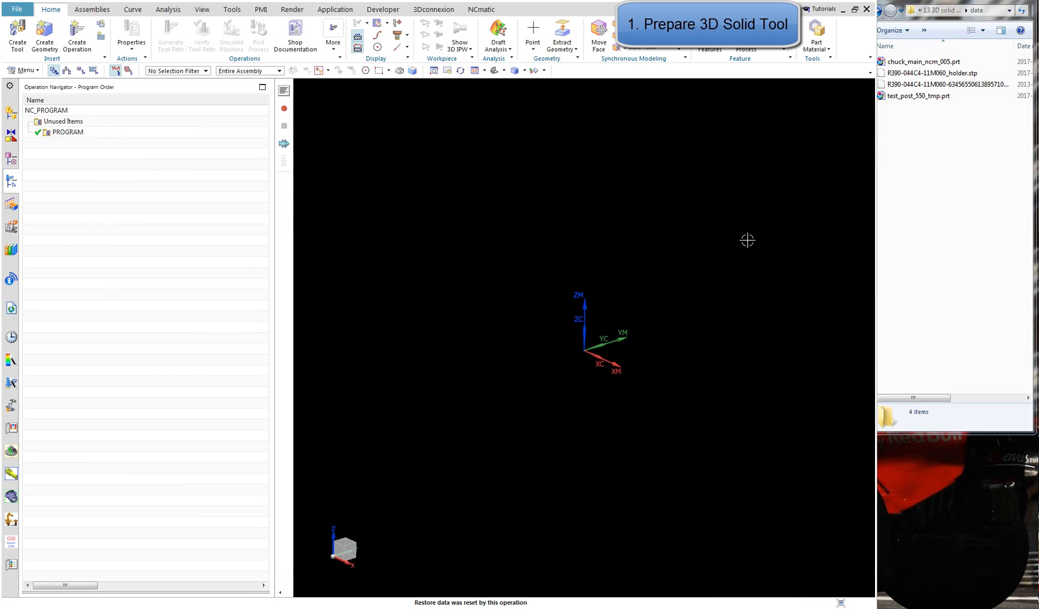
# Save the part and check for its file in the data folder
pyautogui.moveTo(747, 240); pyautogui.dragTo(699, 315, button='middle')
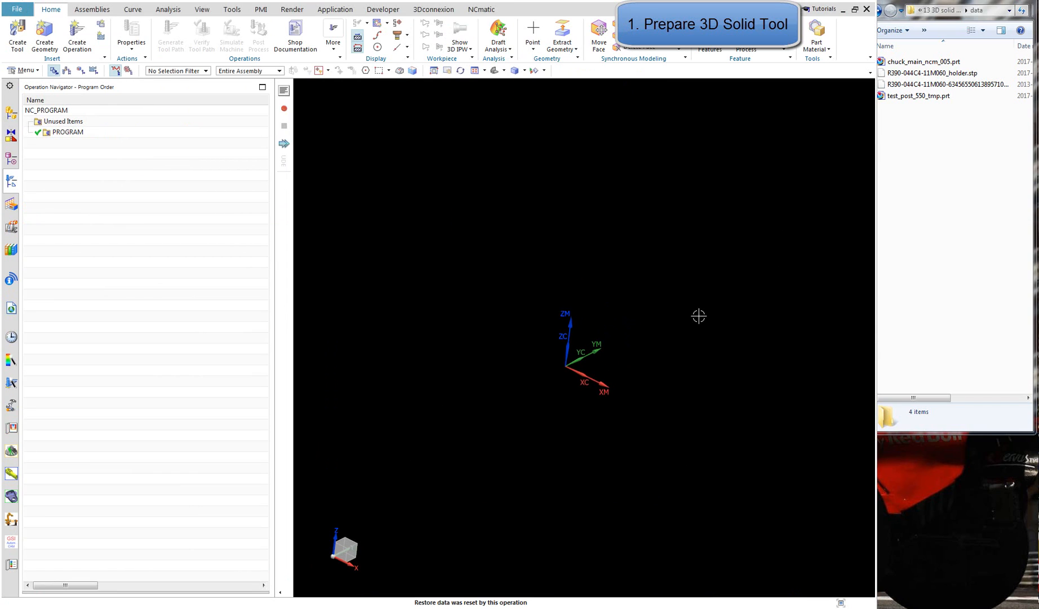
pyautogui.click(32, 0)
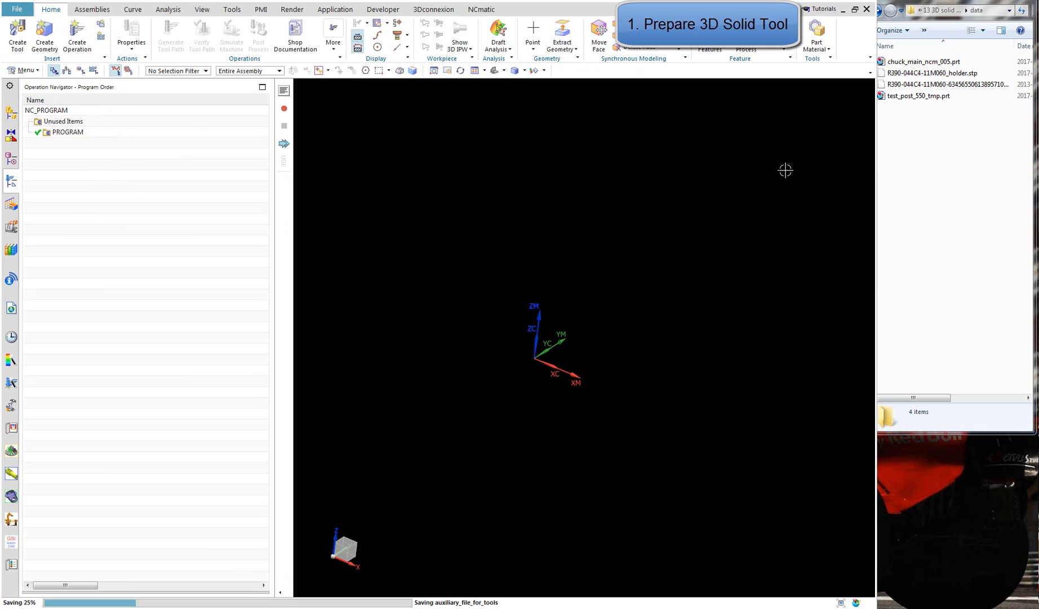
pyautogui.click(869, 225)
pyautogui.click(930, 63)
pyautogui.click(764, 255)
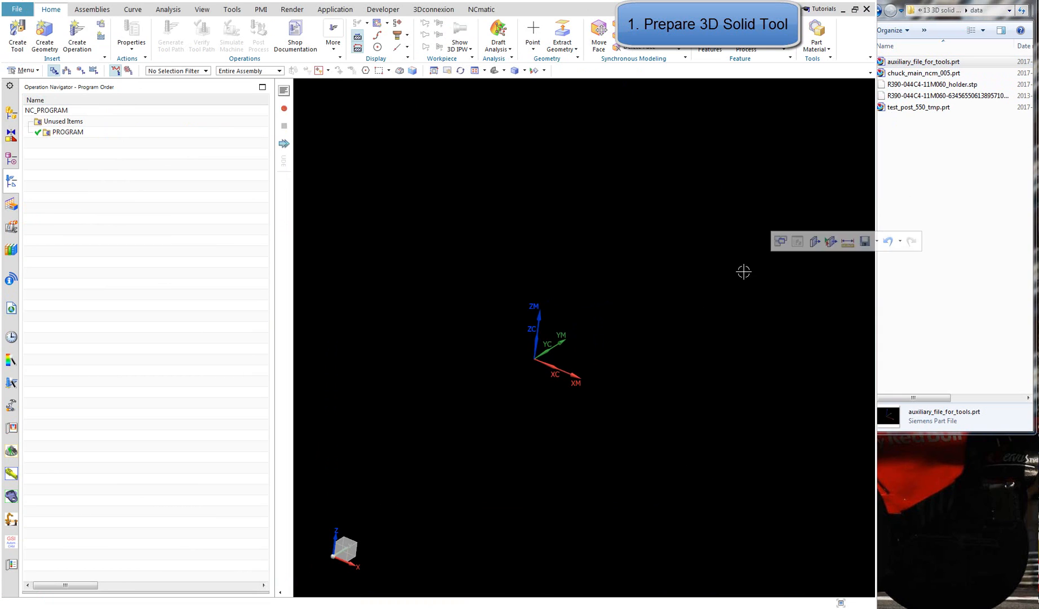
pyautogui.click(960, 200)
pyautogui.moveTo(877, 189); pyautogui.dragTo(862, 190)
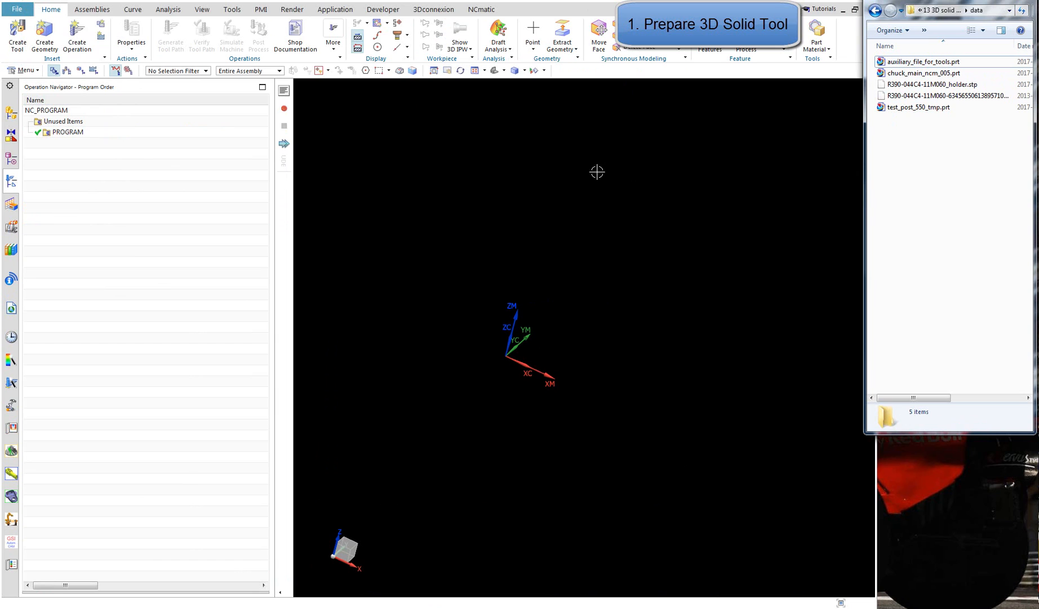
# Import the long-numbered R390-044C4-11M060 milling tool STEP203 file from the data folder into the work part
pyautogui.click(17, 10)
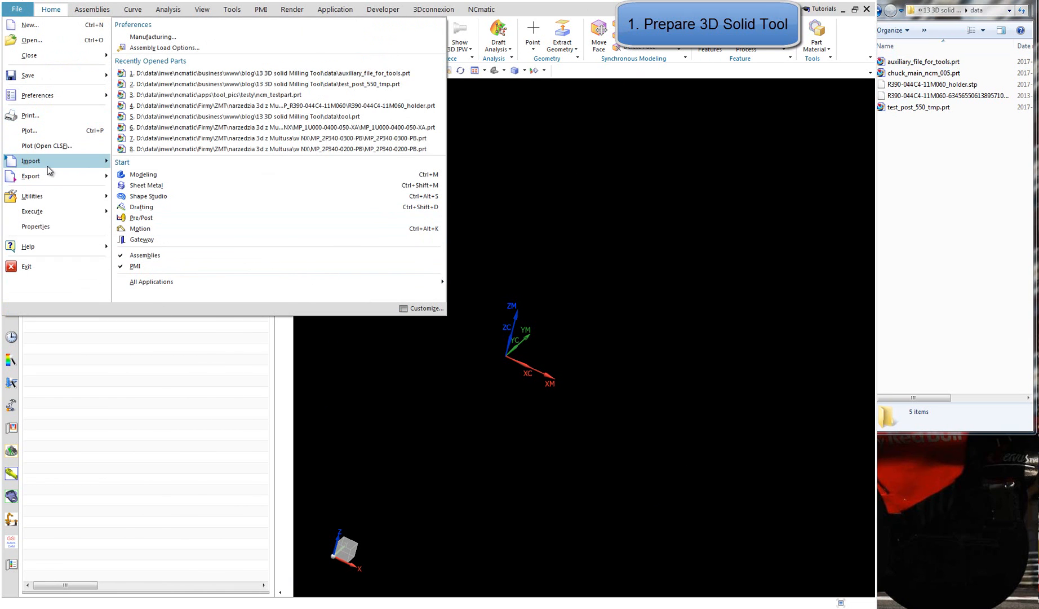
pyautogui.moveTo(49, 165)
pyautogui.click(233, 300)
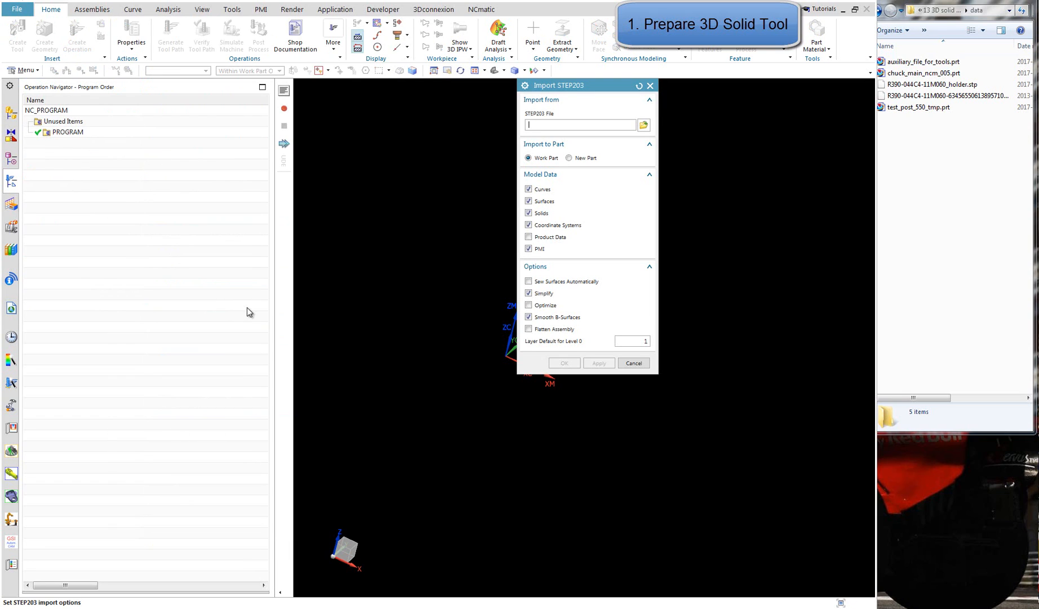
pyautogui.click(646, 125)
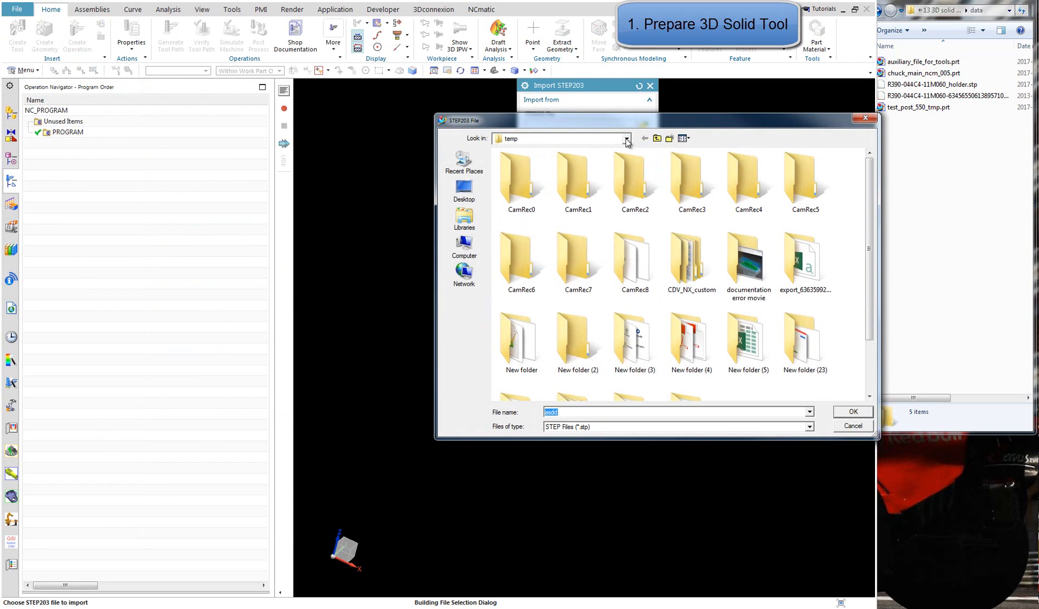
pyautogui.hotkey('ctrl', 'v')
pyautogui.press('Return')
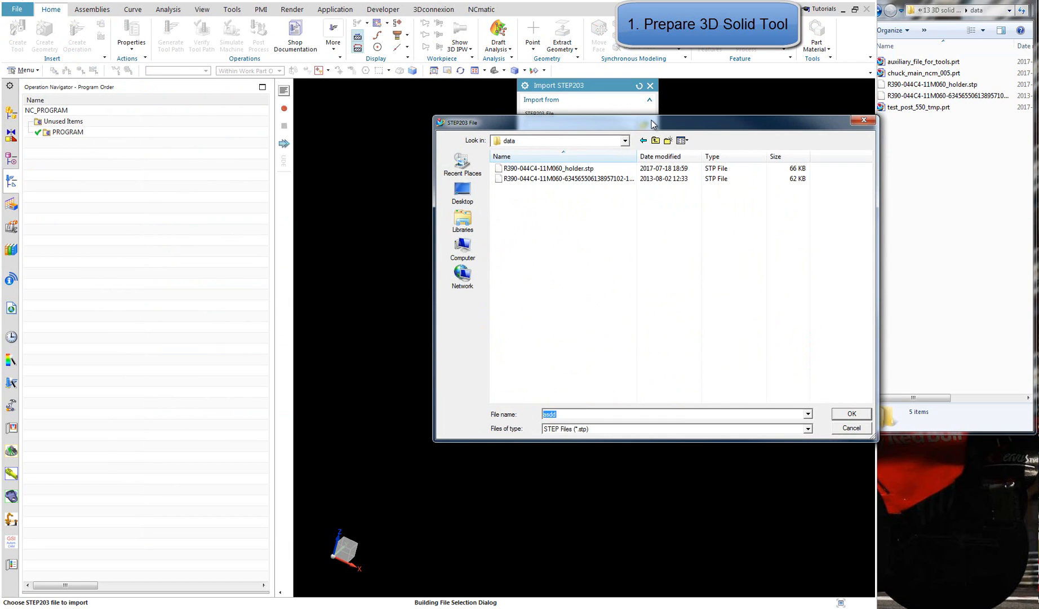
pyautogui.click(637, 178)
pyautogui.click(852, 414)
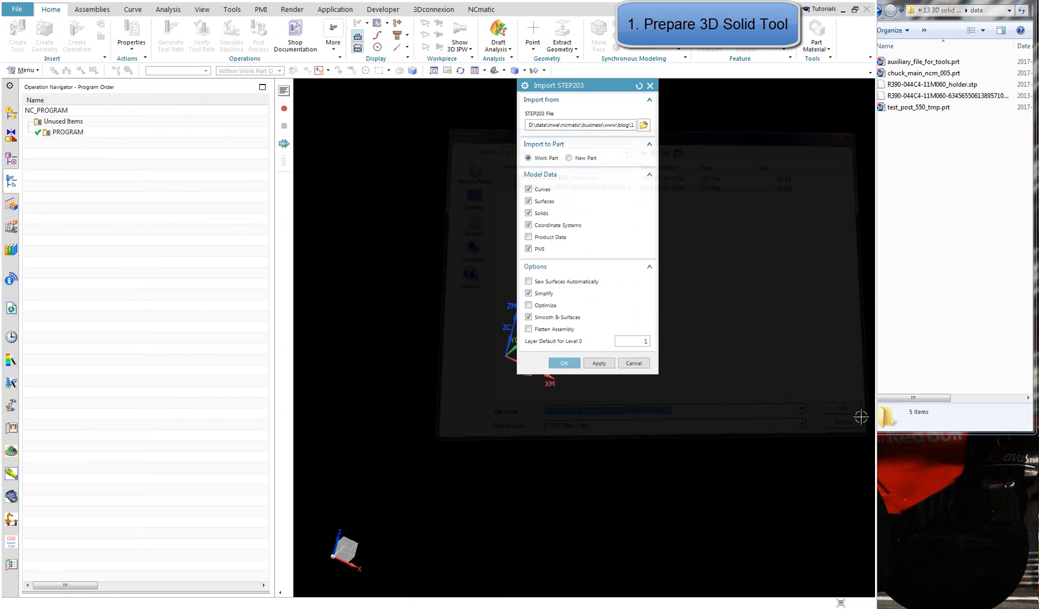
pyautogui.click(576, 366)
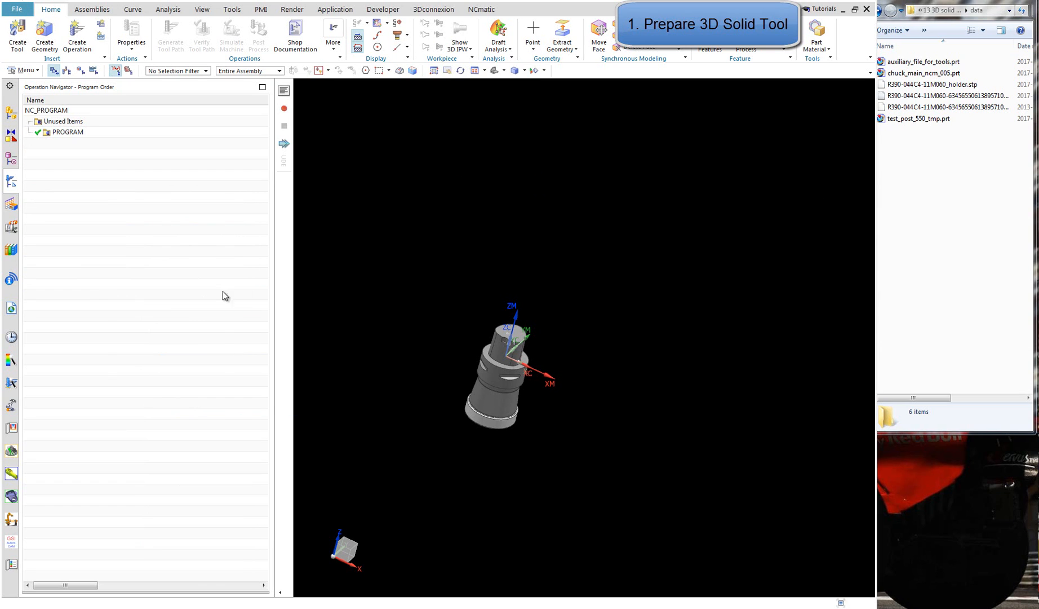
# Import the STEP203 file R390-044C4-11M060_holder.stp into the work part
pyautogui.click(116, 2)
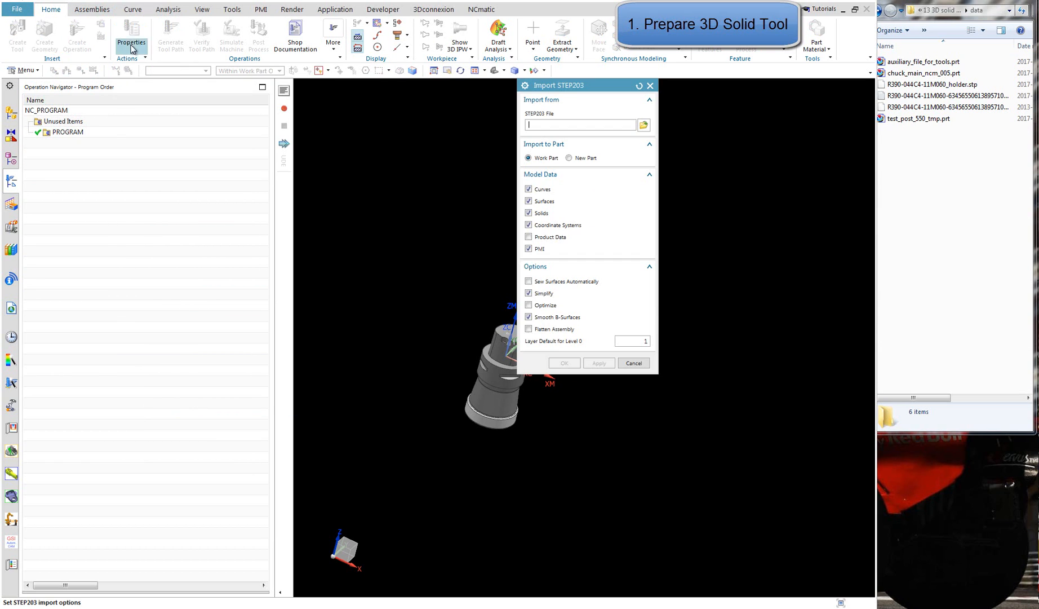
pyautogui.click(643, 126)
pyautogui.doubleClick(517, 168)
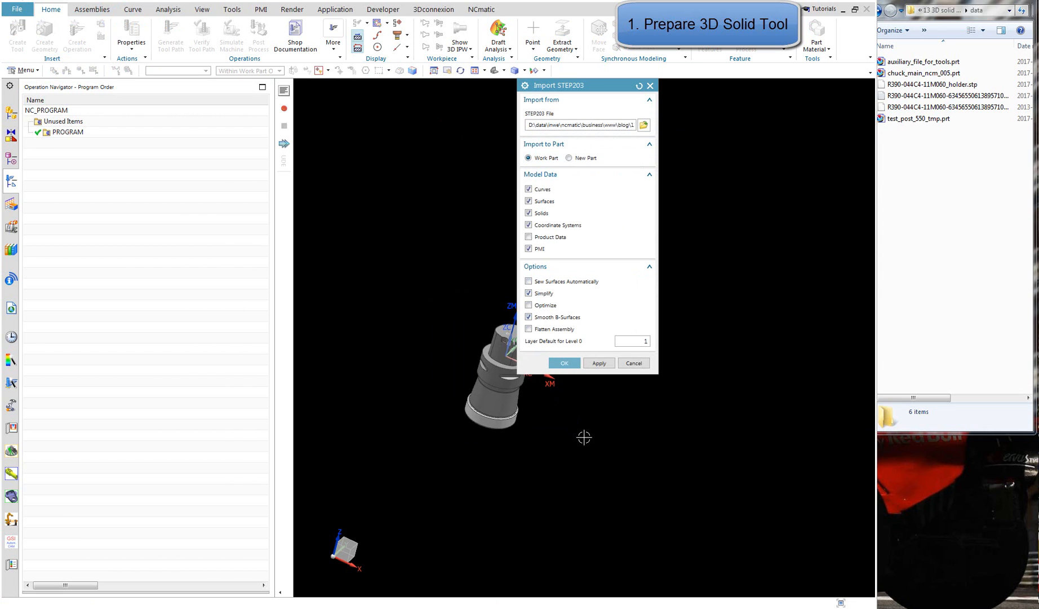
pyautogui.click(563, 363)
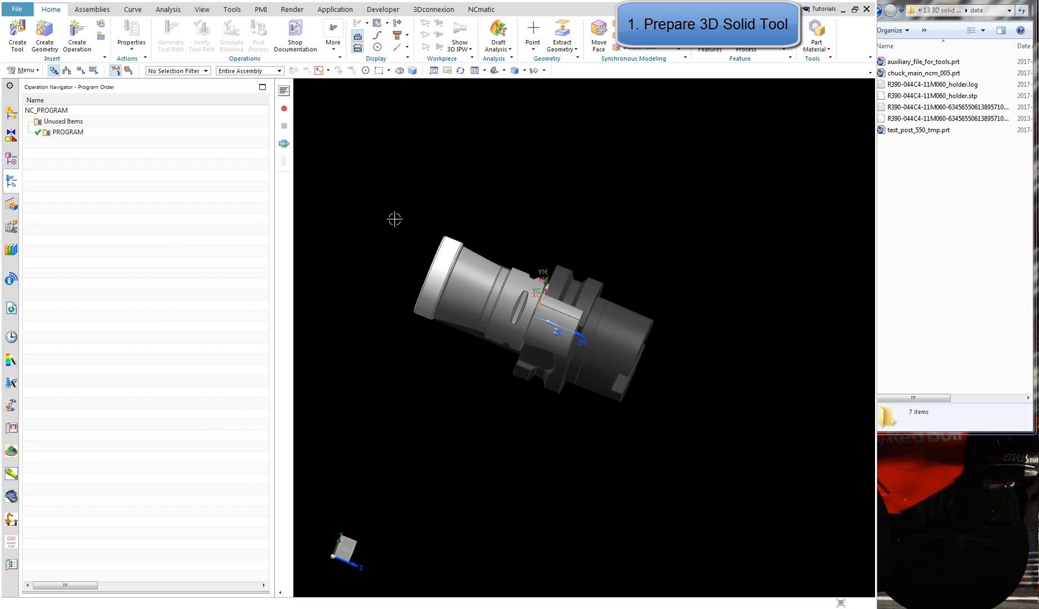
# Rotate all imported tool and holder bodies about the YC axis with a dynamic Move Object so their axes run along XC
pyautogui.moveTo(349, 188); pyautogui.dragTo(737, 479)
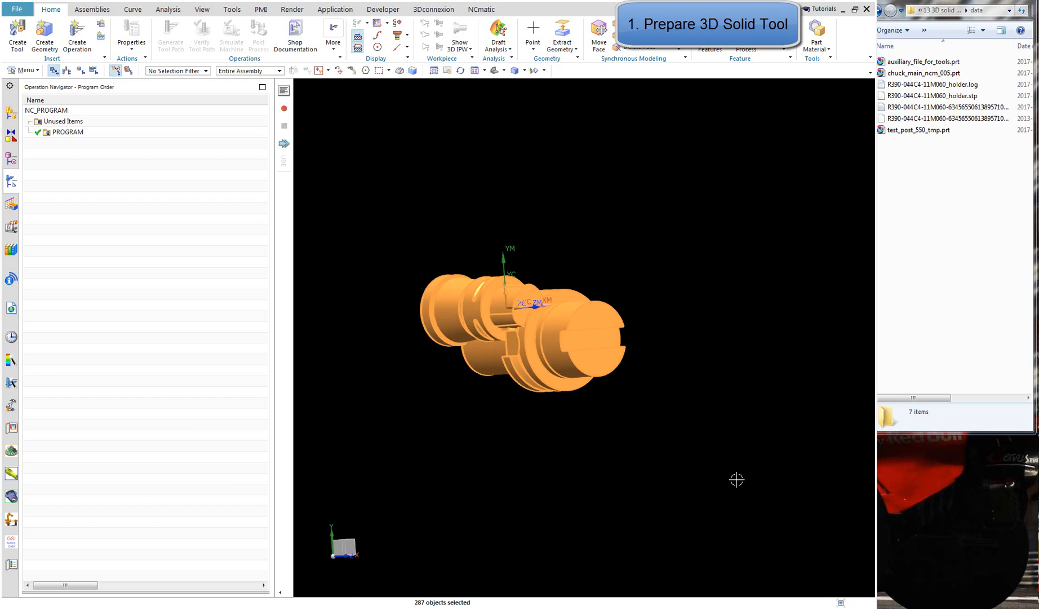
pyautogui.hotkey('ctrl', 't')
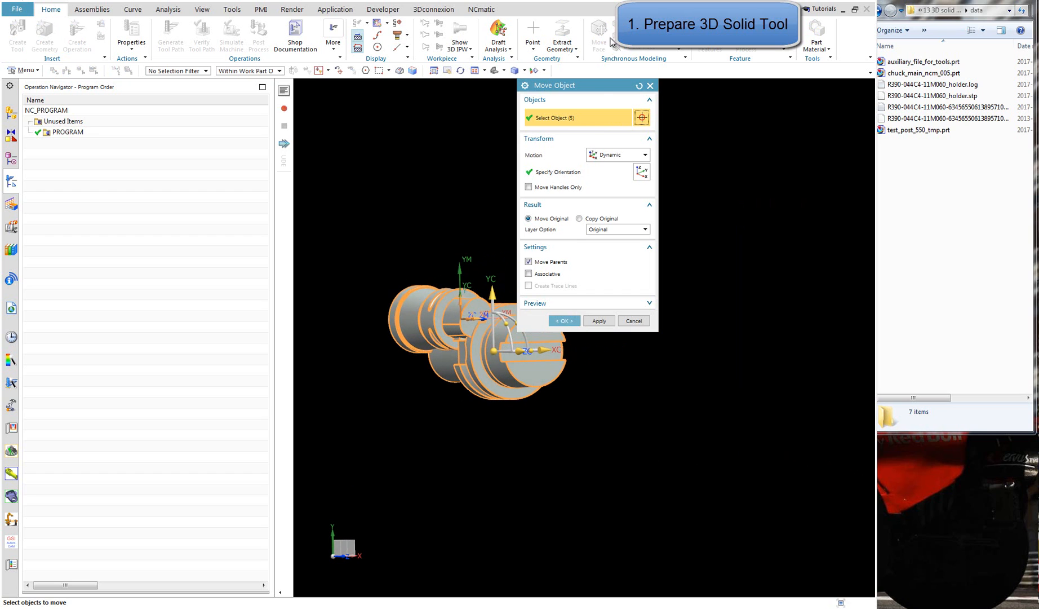
pyautogui.moveTo(601, 91); pyautogui.dragTo(217, 124)
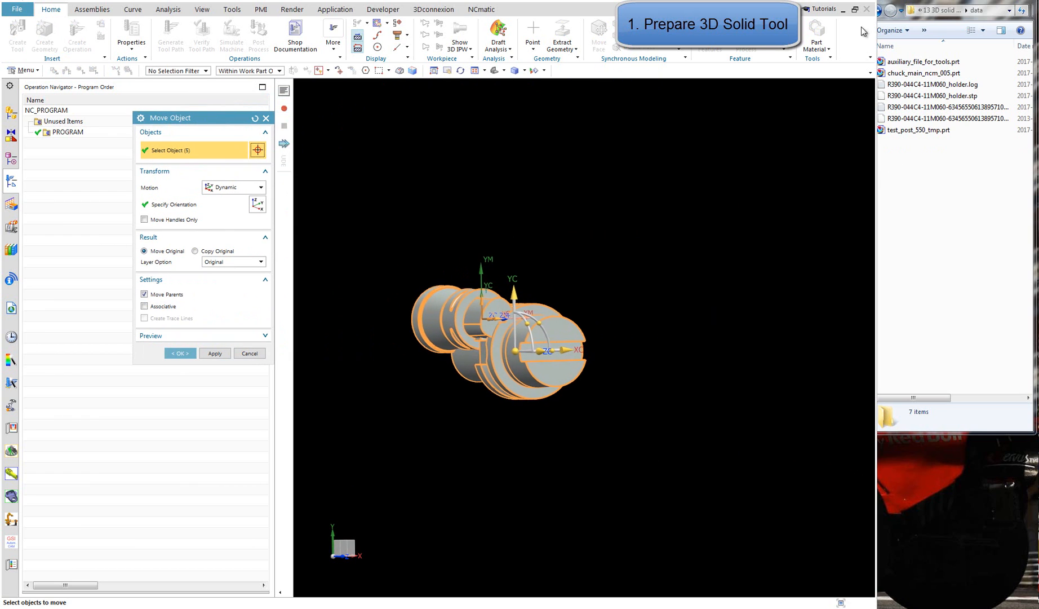
pyautogui.click(856, 6)
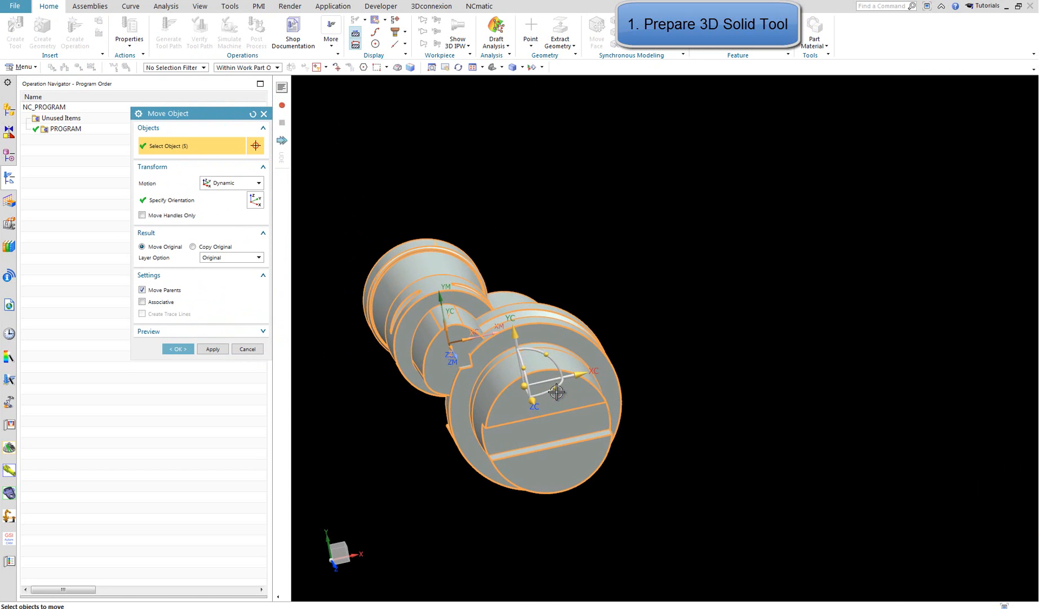
pyautogui.moveTo(557, 392); pyautogui.dragTo(568, 225)
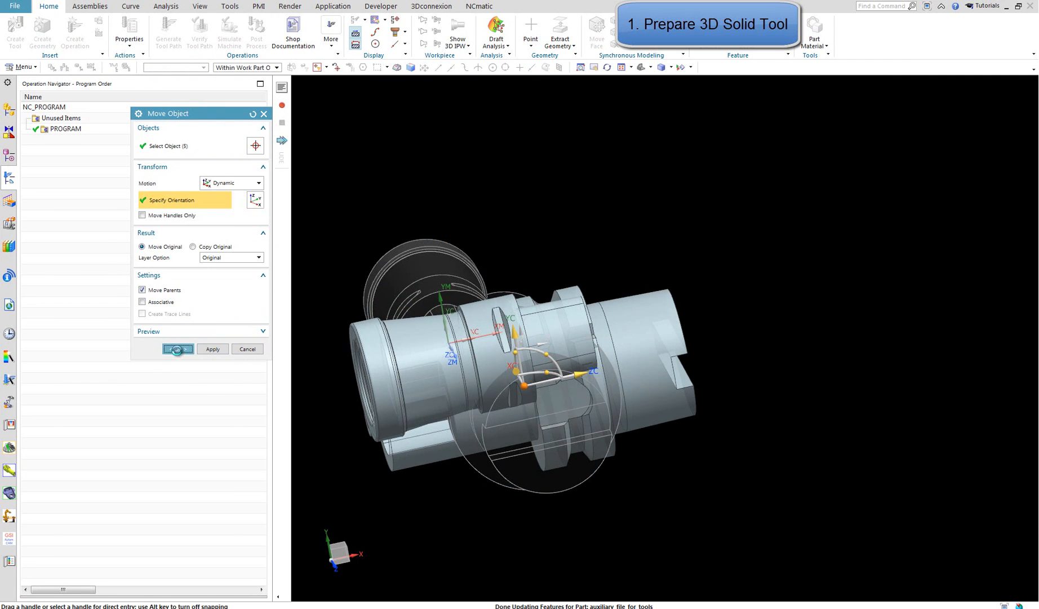
pyautogui.click(177, 349)
# Move the holder body point to point from the centre of its flange's circular edge to the coordinate system origin
pyautogui.moveTo(622, 141); pyautogui.dragTo(550, 75, button='middle')
pyautogui.click(501, 67)
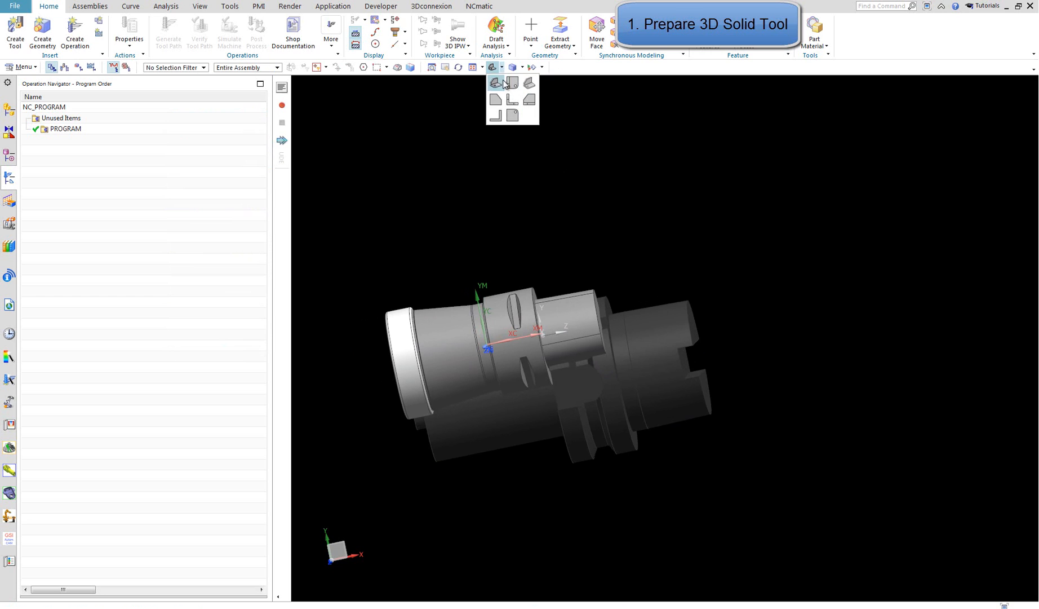
pyautogui.click(495, 86)
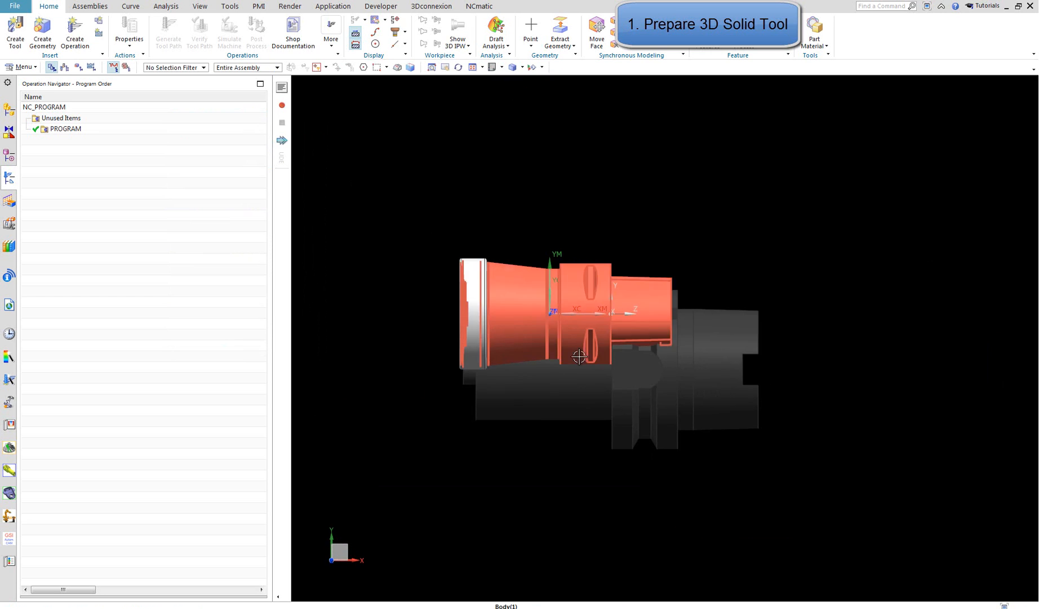
pyautogui.click(624, 433)
pyautogui.hotkey('ctrl', 't')
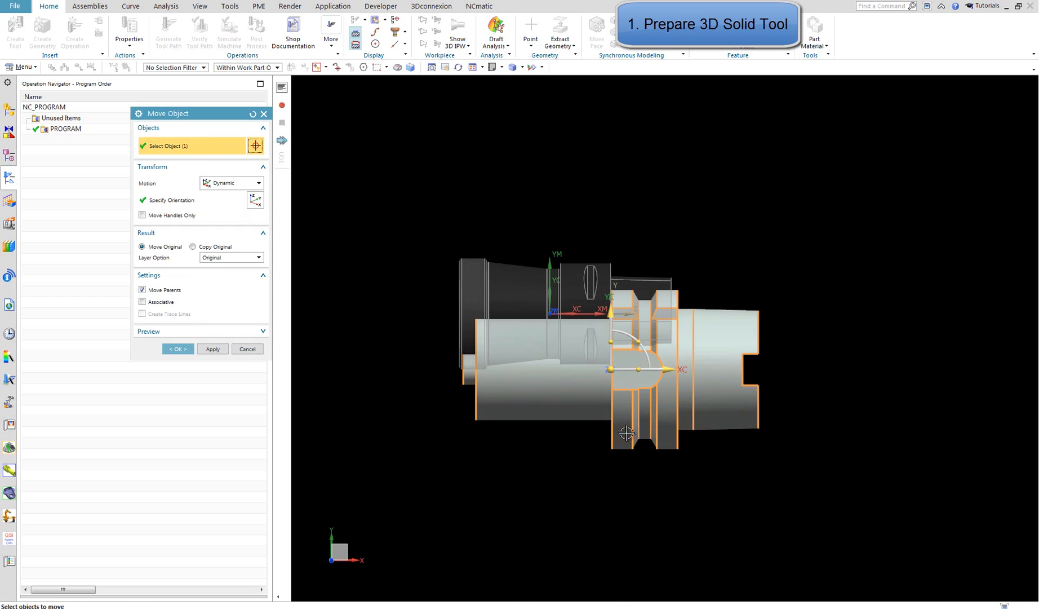
pyautogui.click(218, 181)
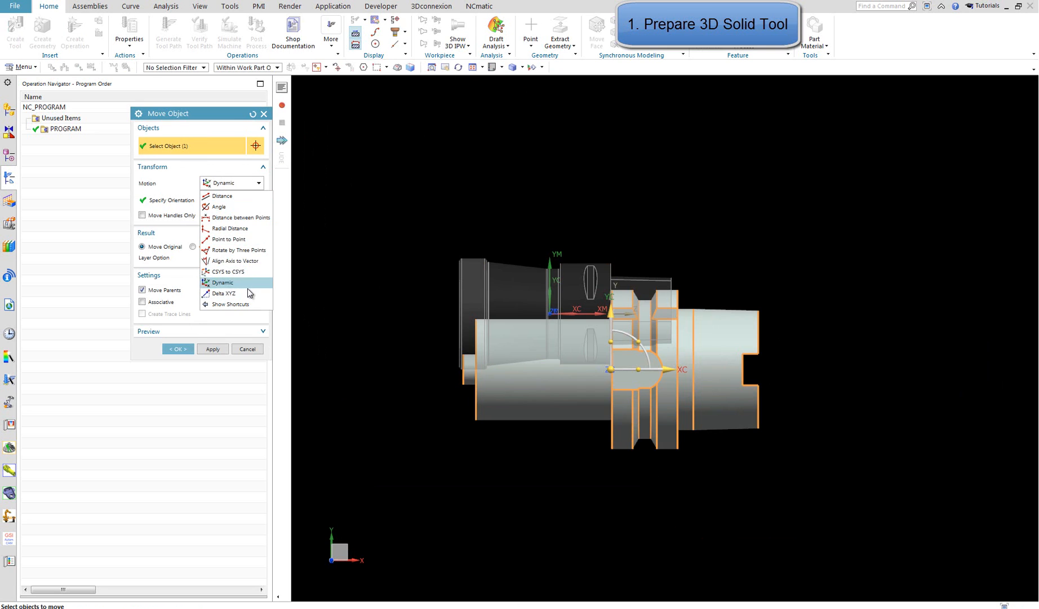
pyautogui.click(244, 235)
pyautogui.moveTo(602, 476); pyautogui.dragTo(403, 429, button='middle')
pyautogui.click(657, 449)
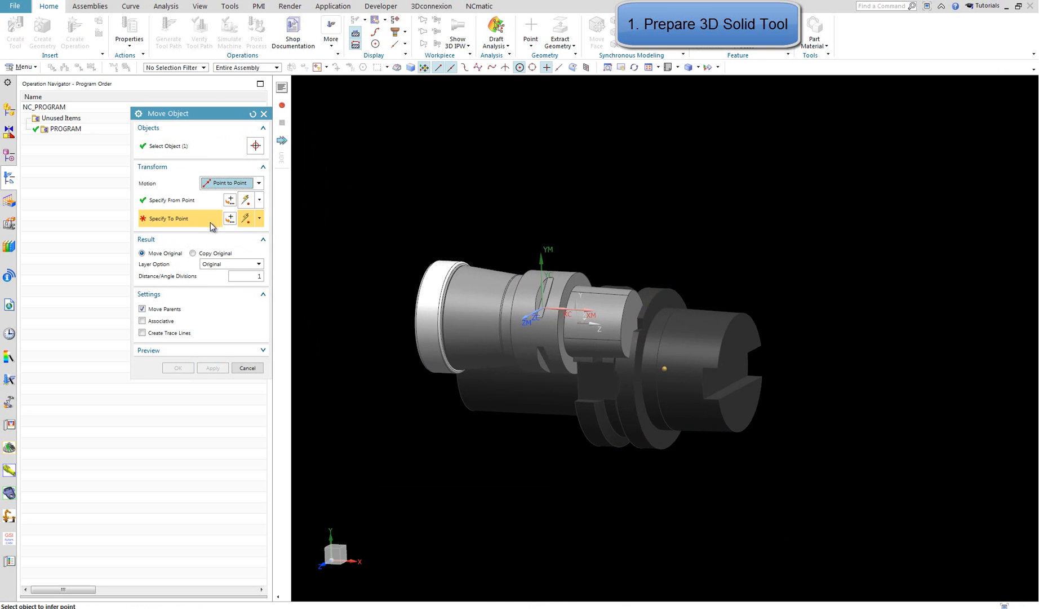
pyautogui.click(230, 219)
pyautogui.click(212, 310)
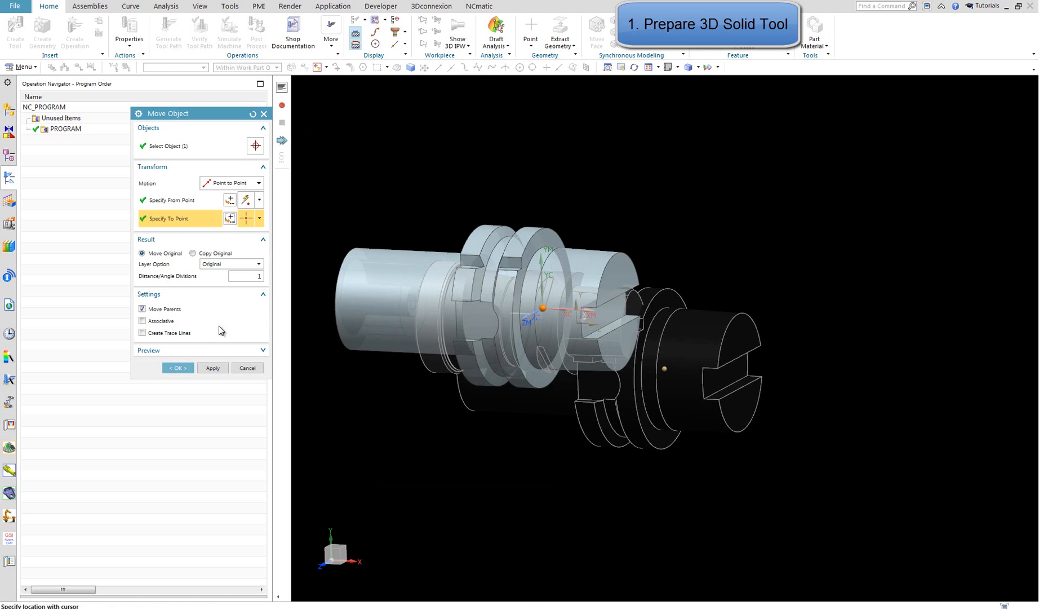
pyautogui.click(213, 367)
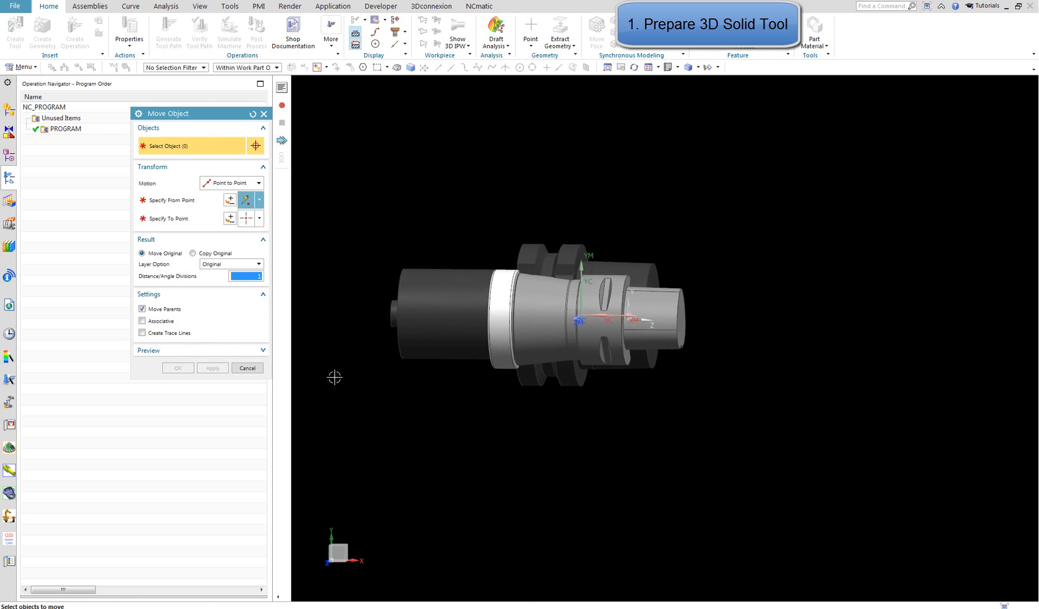
# Move the two milling tool bodies point to point from the centre of their coupling flange's circular edge to the centre of the holder's front circular edge
pyautogui.moveTo(480, 439); pyautogui.dragTo(385, 403, button='middle')
pyautogui.click(386, 403)
pyautogui.click(424, 399)
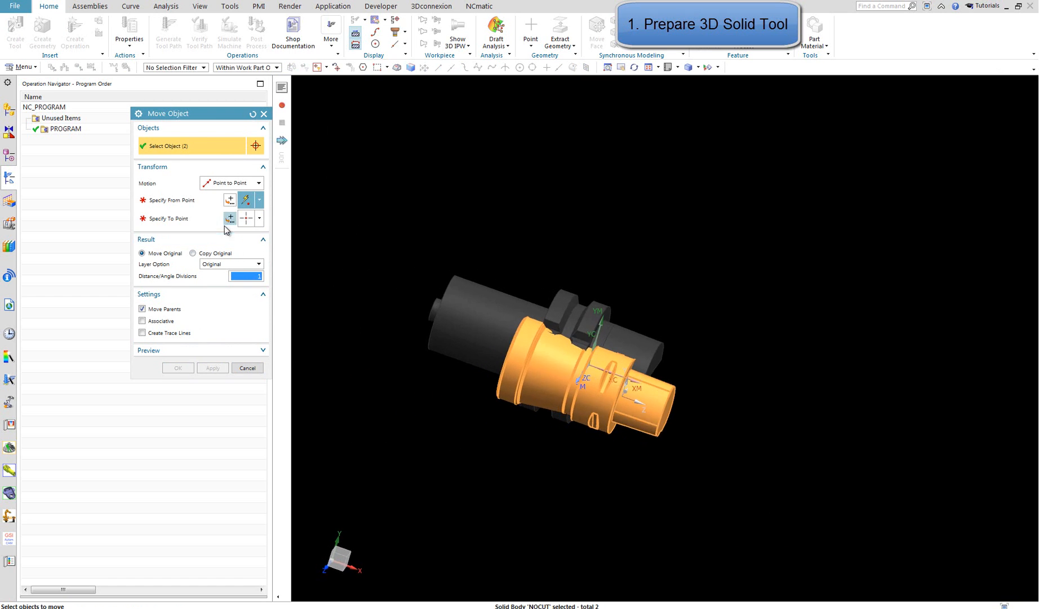
pyautogui.click(209, 203)
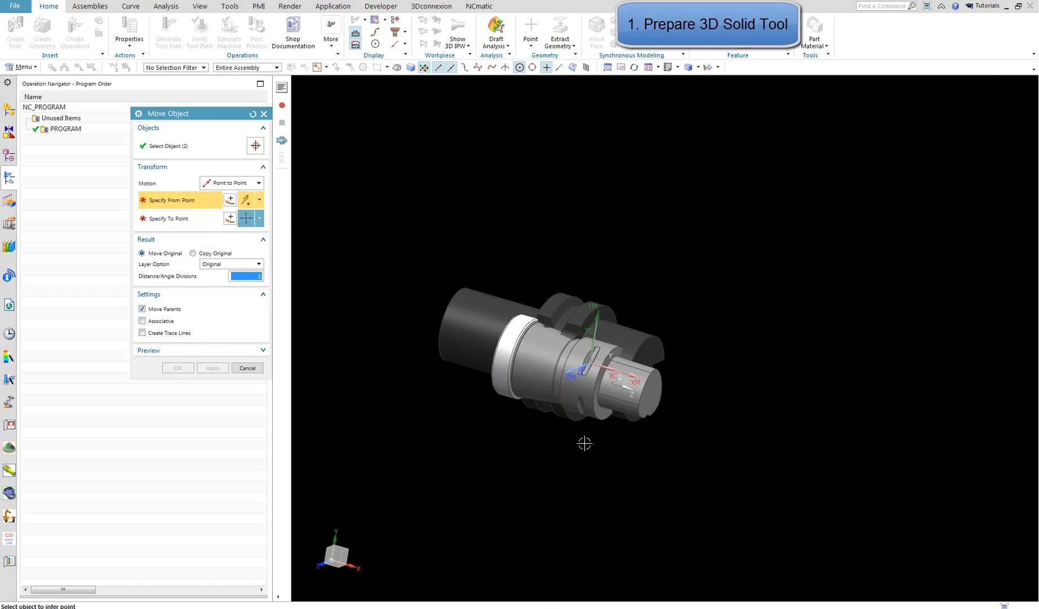
pyautogui.scroll(5, 592, 428)
pyautogui.click(604, 417)
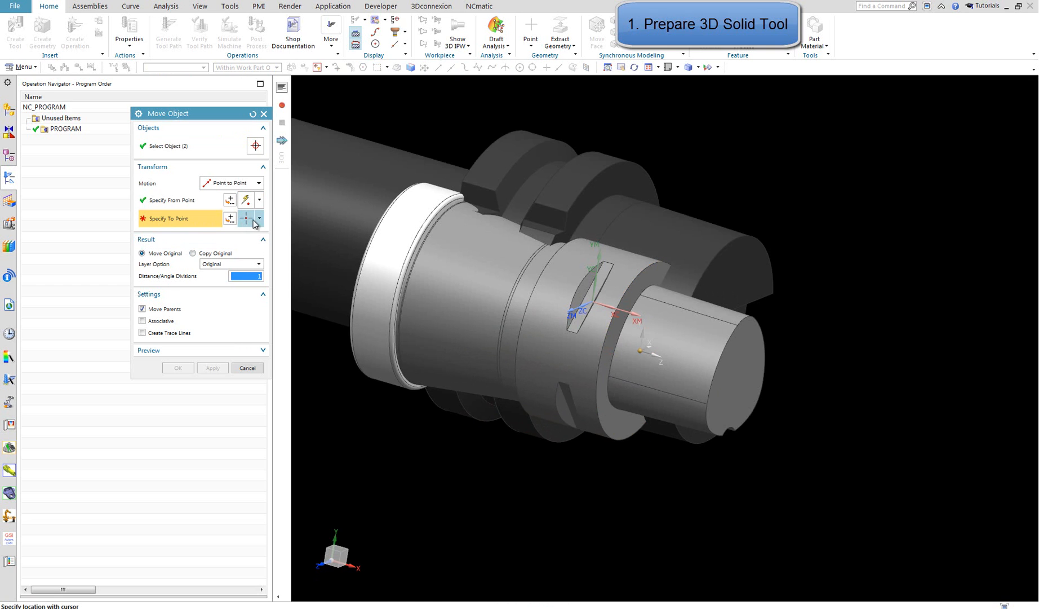
pyautogui.scroll(-6, 471, 266)
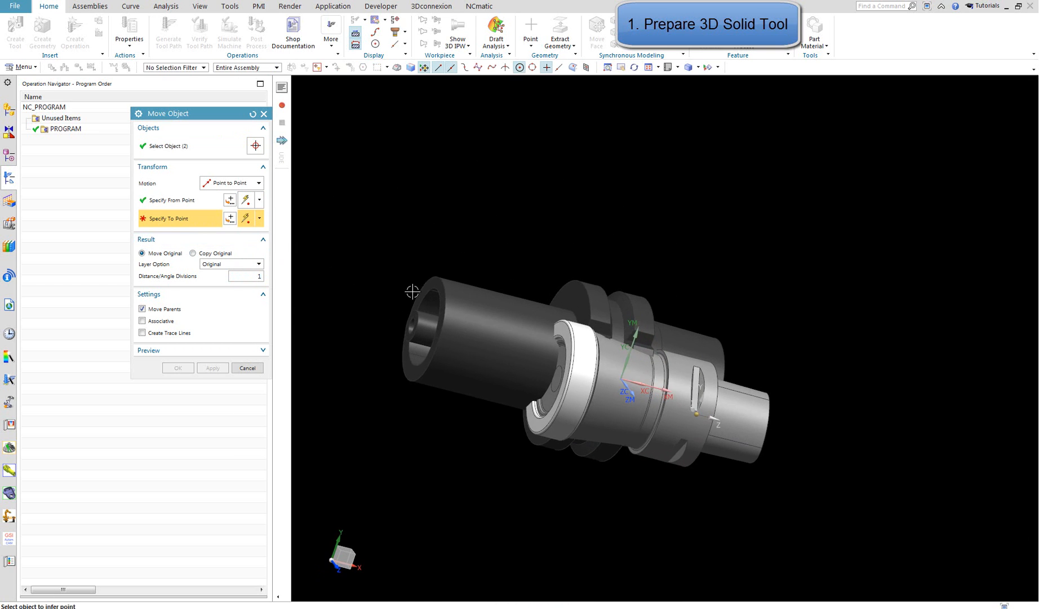
pyautogui.click(444, 278)
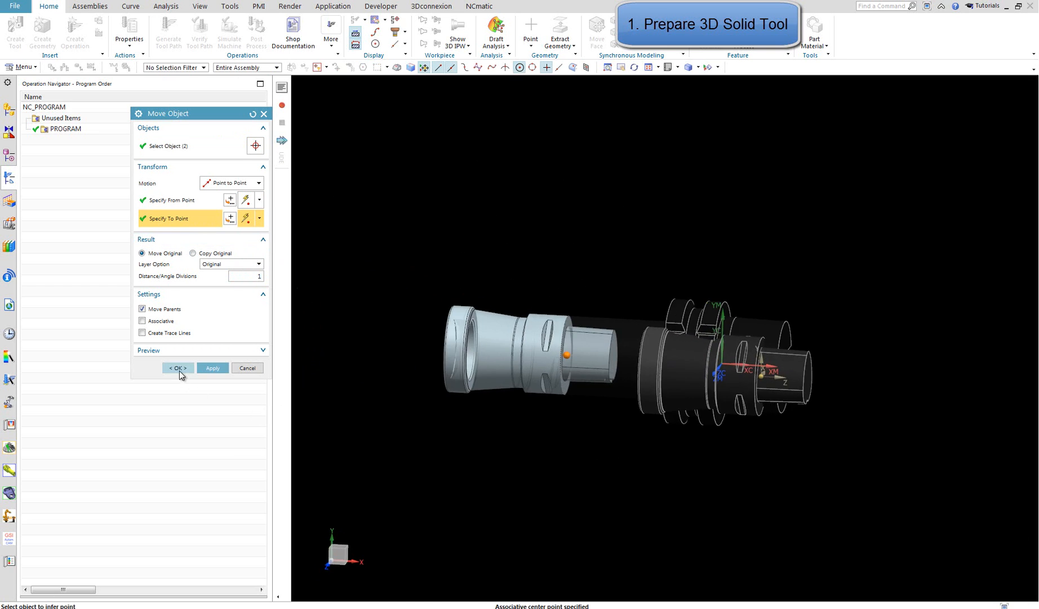
pyautogui.click(178, 368)
pyautogui.hotkey('ctrl', 'f')
pyautogui.scroll(-3, 476, 487)
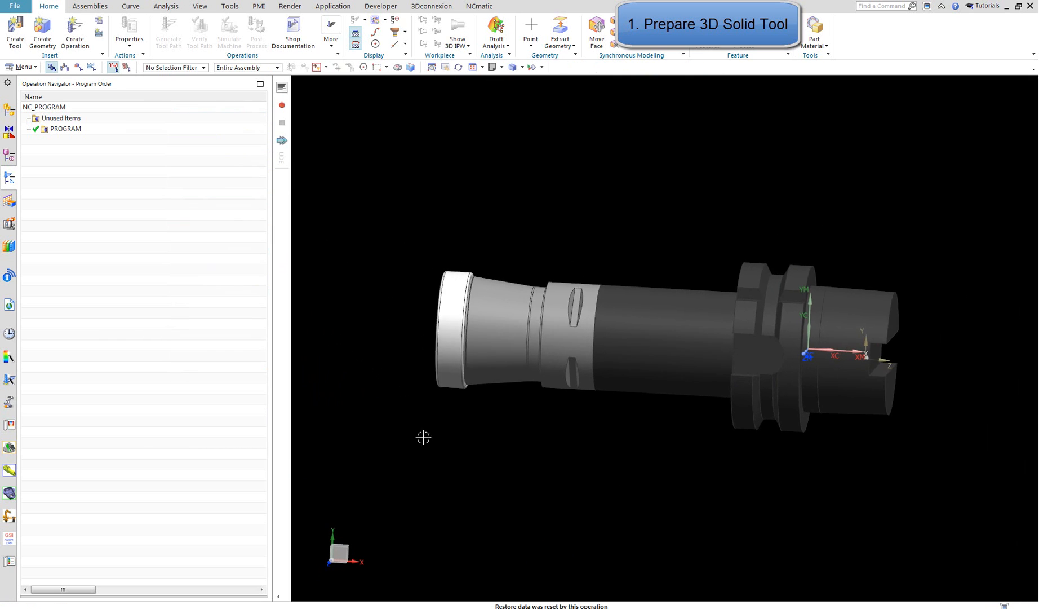
# Change the display color of the cutting ring body at the tool's front end to yellow
pyautogui.click(444, 359)
pyautogui.hotkey('ctrl', 'j')
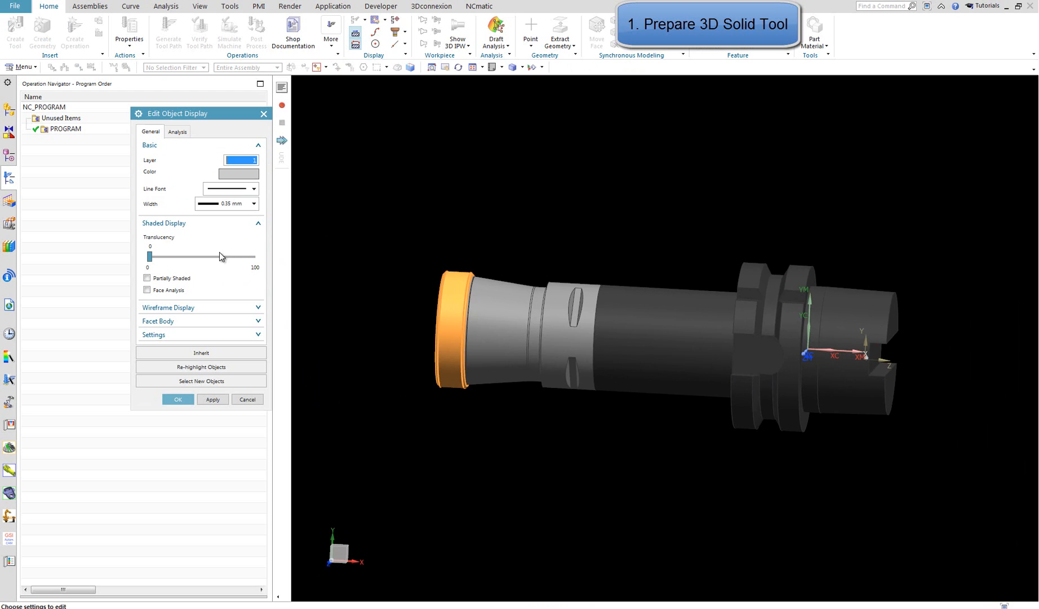
pyautogui.click(239, 174)
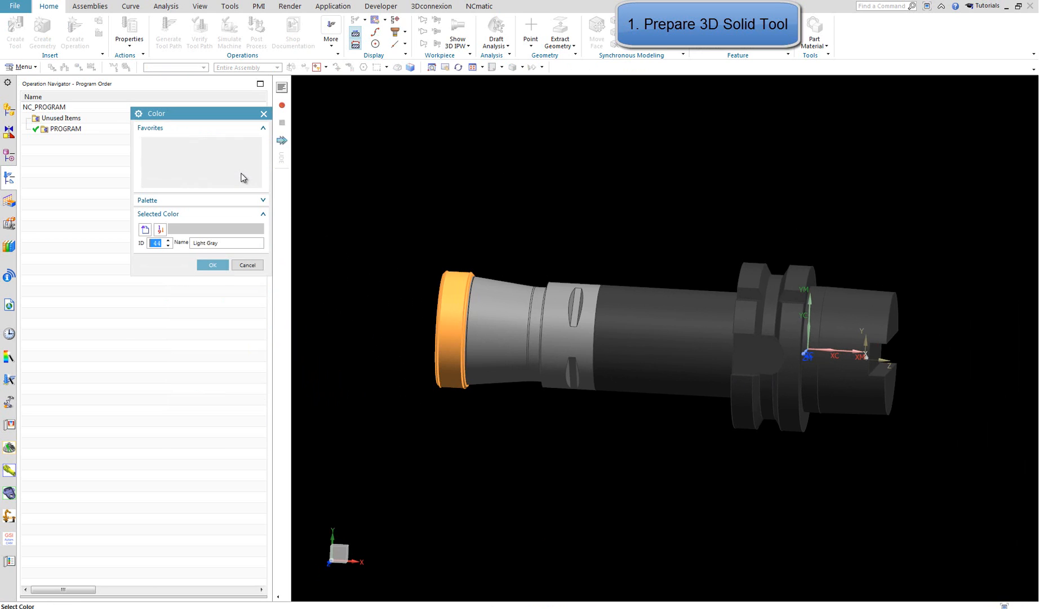
pyautogui.click(206, 266)
pyautogui.click(191, 400)
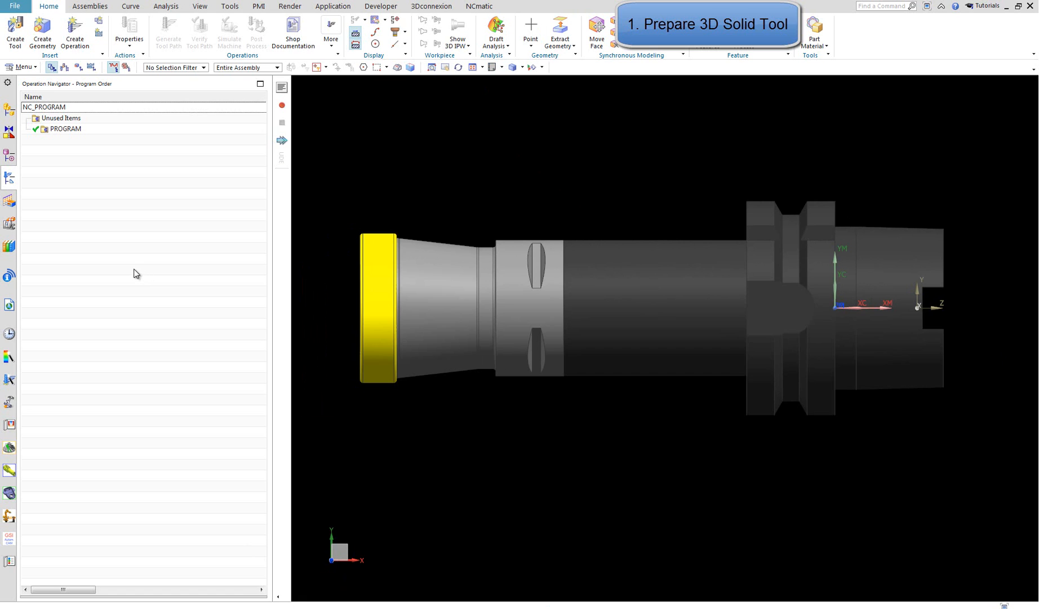
# Create a mill_planar end mill tool under GENERIC_MACHINE named face_mill_assm_test, copying the name for reuse
pyautogui.click(15, 31)
pyautogui.click(148, 325)
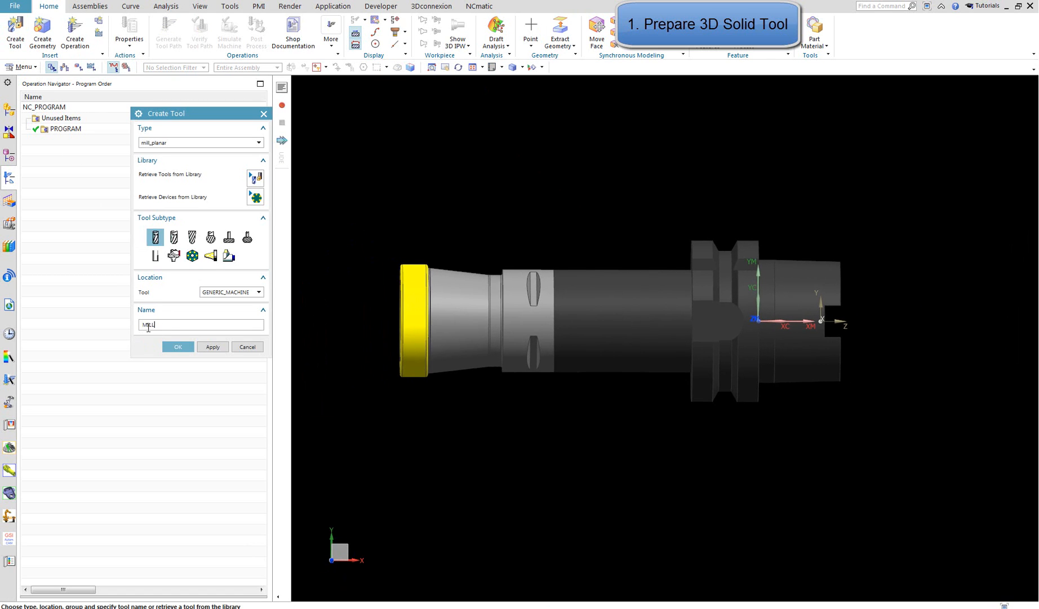
pyautogui.write('face')
pyautogui.write('mill')
pyautogui.write('_assm_test')
pyautogui.hotkey('shift', 'Left')
pyautogui.hotkey('shift', 'Left')
pyautogui.hotkey('shift', 'Left')
pyautogui.hotkey('shift', 'Left')
pyautogui.hotkey('shift', 'Left')
pyautogui.hotkey('shift', 'Left')
pyautogui.hotkey('shift', 'Left')
pyautogui.hotkey('shift', 'Left')
pyautogui.hotkey('shift', 'Left')
pyautogui.hotkey('shift', 'Left')
pyautogui.hotkey('shift', 'Left')
pyautogui.hotkey('shift', 'Left')
pyautogui.hotkey('shift', 'Left')
pyautogui.hotkey('shift', 'Left')
pyautogui.hotkey('shift', 'Left')
pyautogui.hotkey('shift', 'Left')
pyautogui.hotkey('shift', 'Left')
pyautogui.hotkey('shift', 'Left')
pyautogui.hotkey('shift', 'Left')
pyautogui.rightClick(169, 325)
pyautogui.click(218, 360)
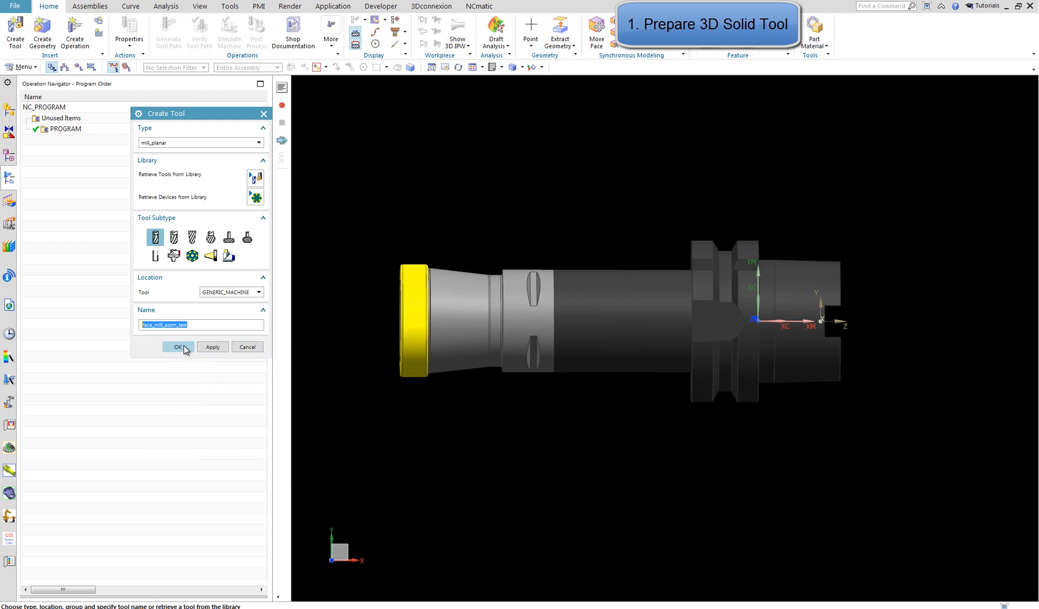
pyautogui.click(185, 346)
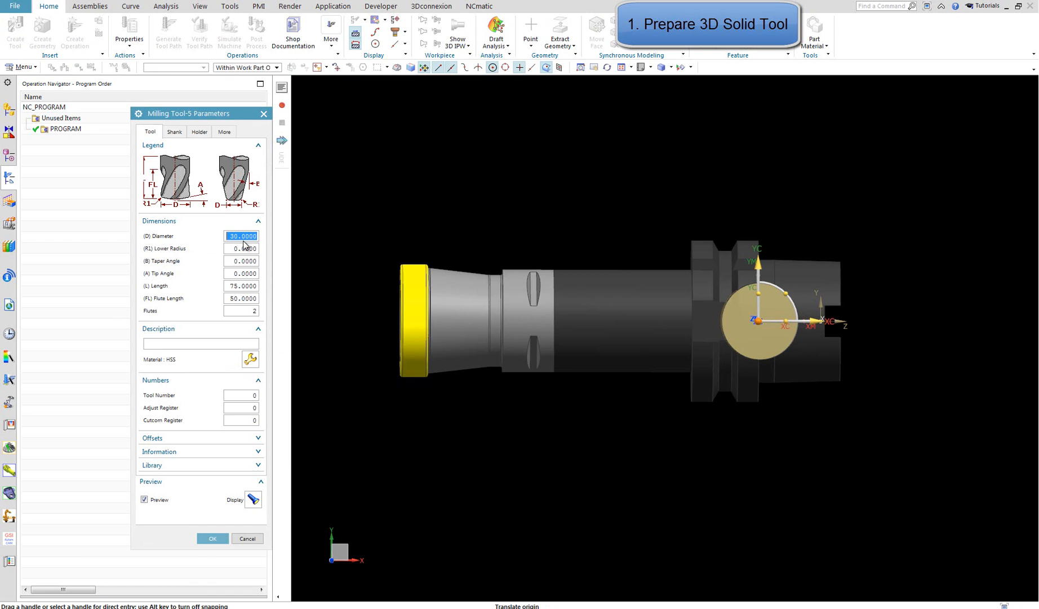
# Set the tool diameter to 44 and place its preview above the solid tool, rotated 90° about YC
pyautogui.press('Tab')
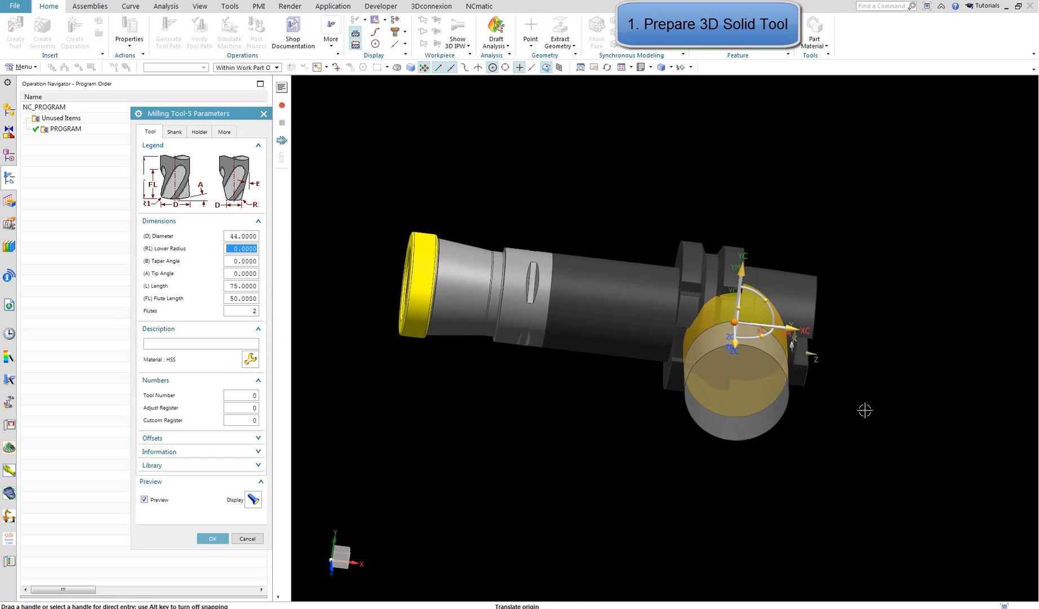
pyautogui.click(745, 331)
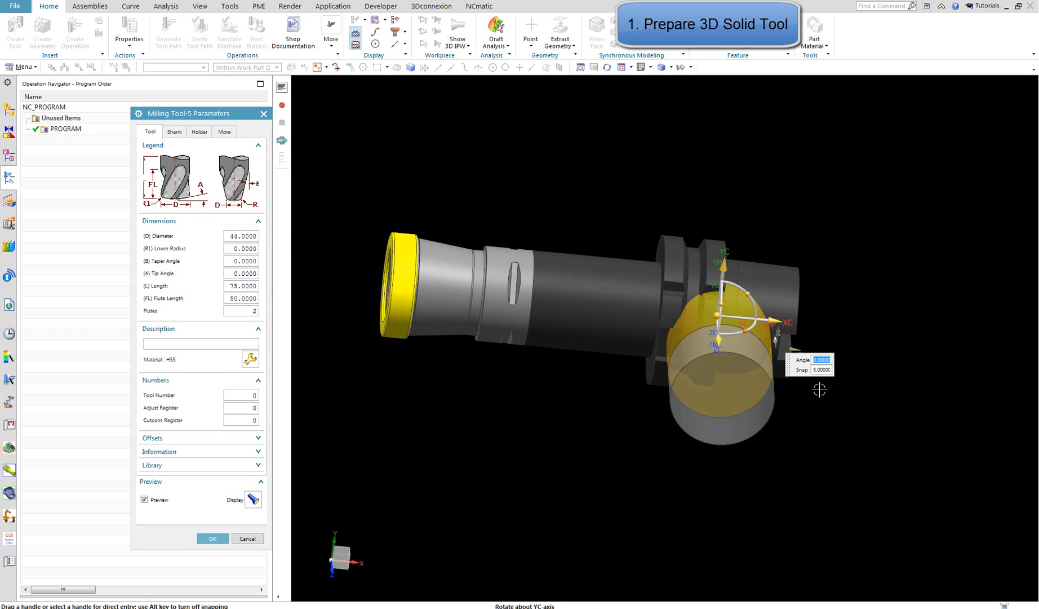
pyautogui.write('90')
pyautogui.press('Return')
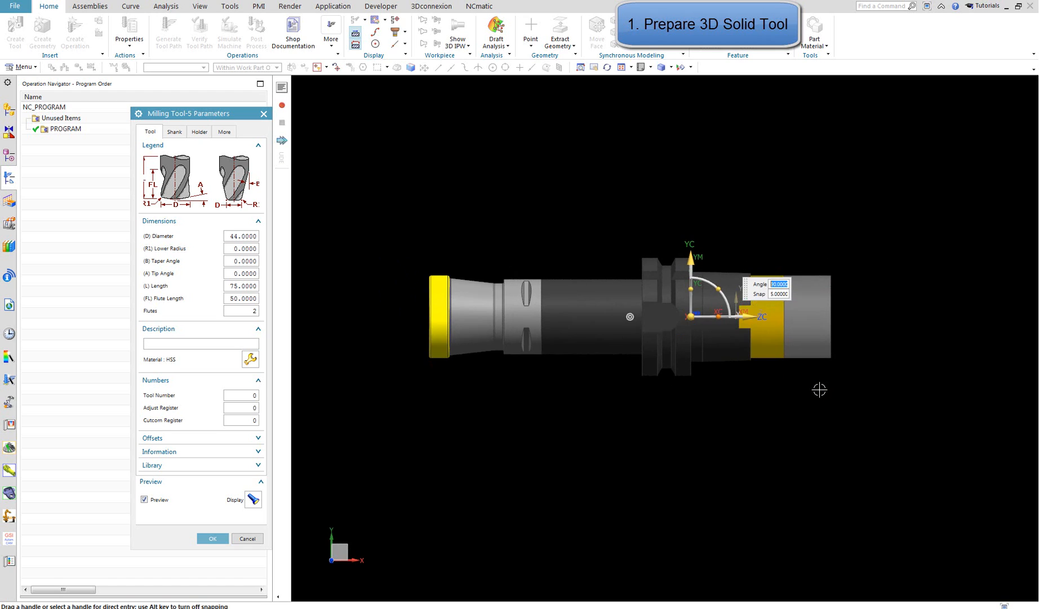
pyautogui.moveTo(677, 255); pyautogui.dragTo(475, 216)
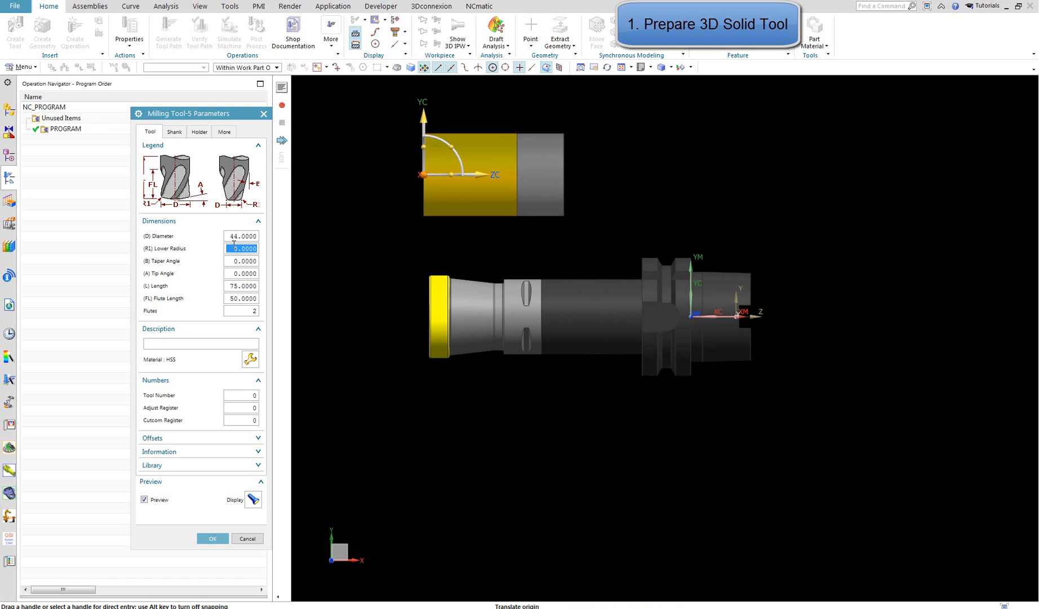
# Set the tool's lower radius to 0.8, length and flute length to 10, and number of flutes to 6
pyautogui.click(234, 245)
pyautogui.write('.8')
pyautogui.press('Tab')
pyautogui.press('Tab')
pyautogui.press('Tab')
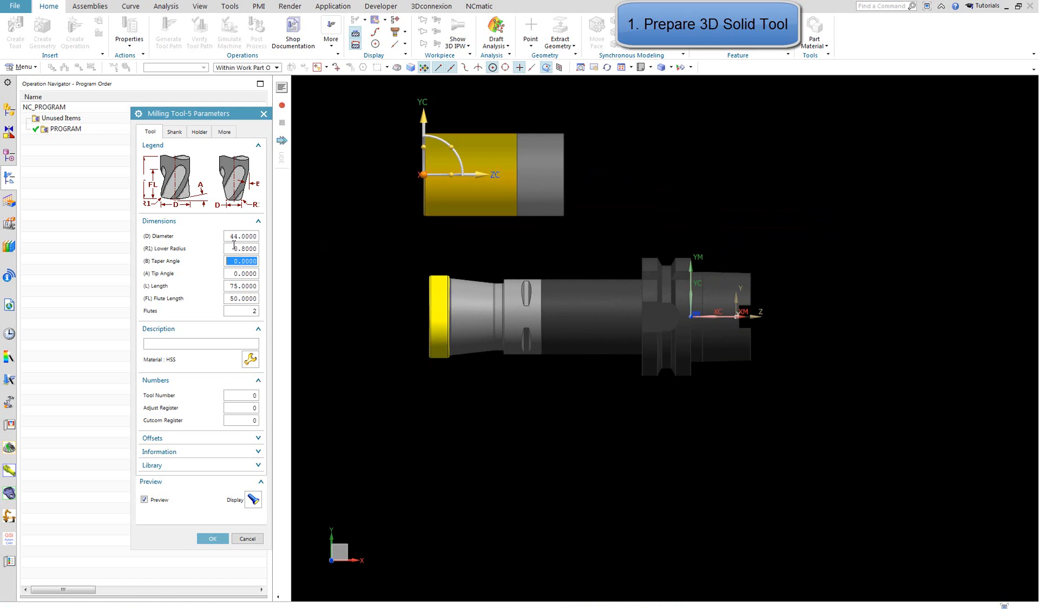
pyautogui.write('10')
pyautogui.press('Tab')
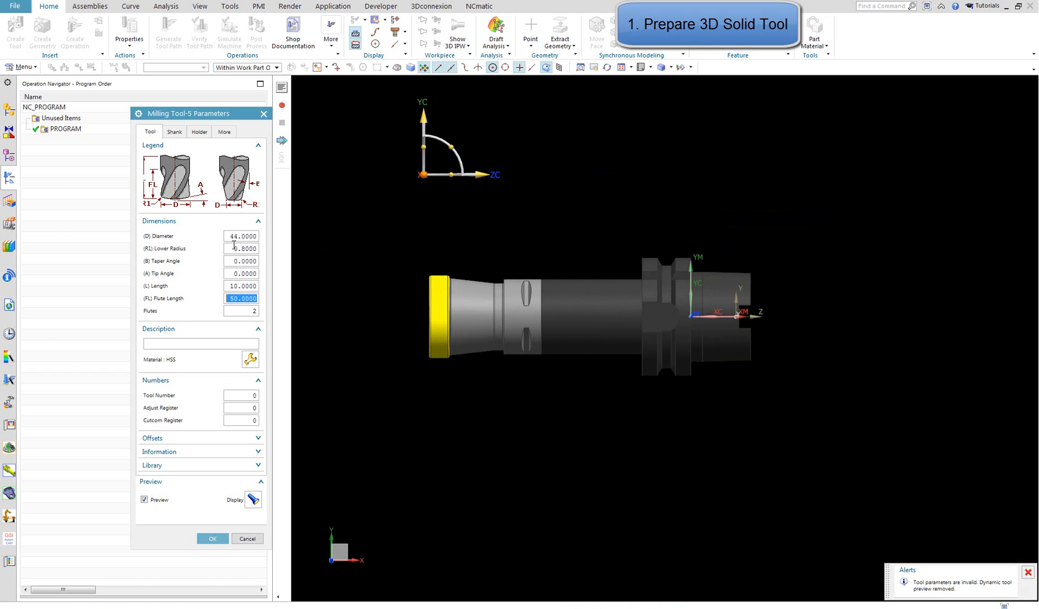
pyautogui.press('Tab')
pyautogui.write('6')
pyautogui.press('Tab')
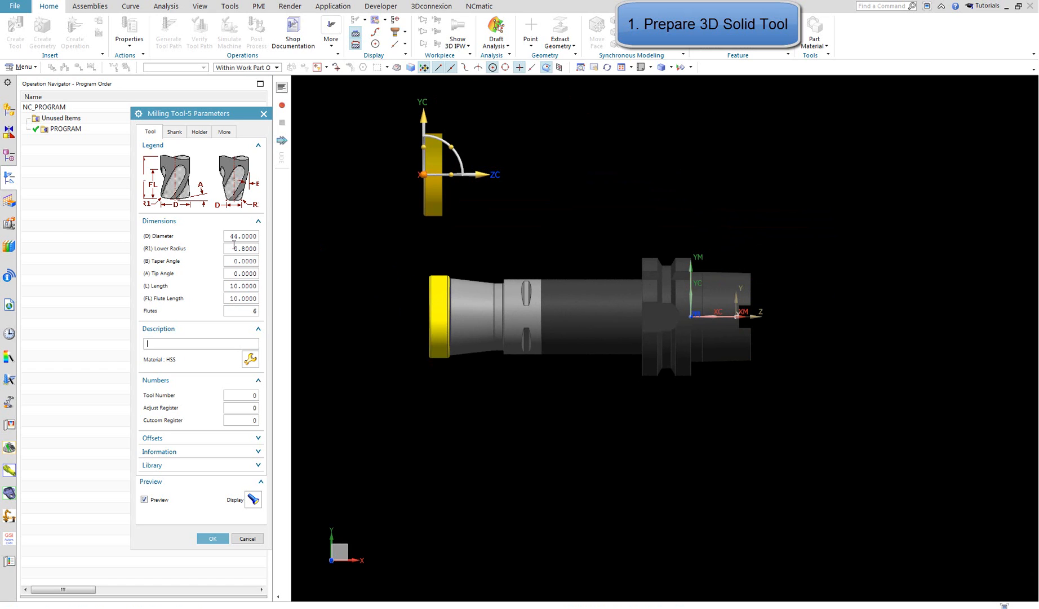
# Define the first holder step with lower diameter 40, length 100 and upper diameter 40
pyautogui.click(199, 132)
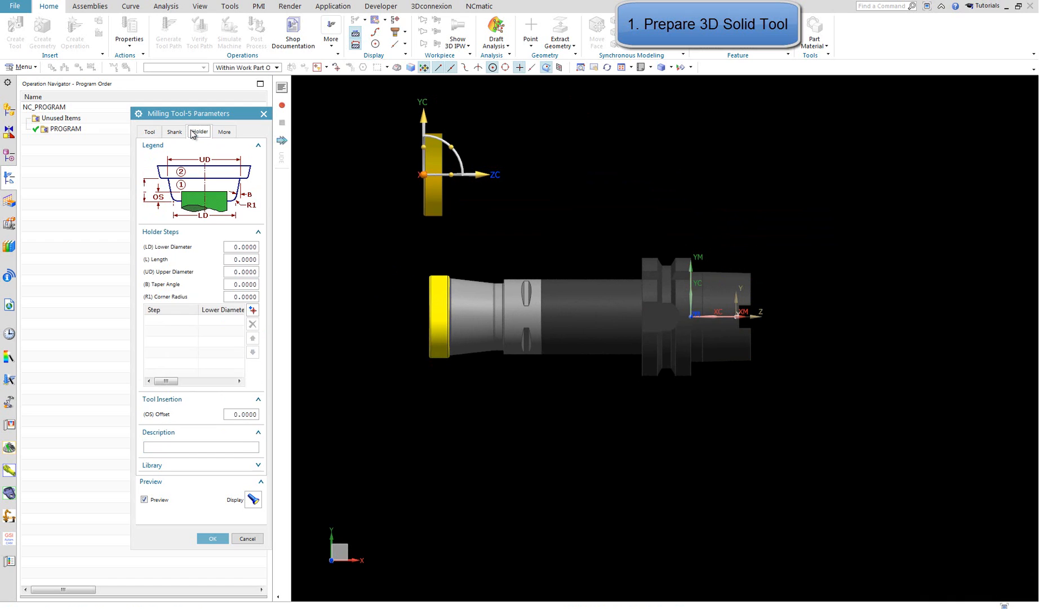
pyautogui.click(245, 247)
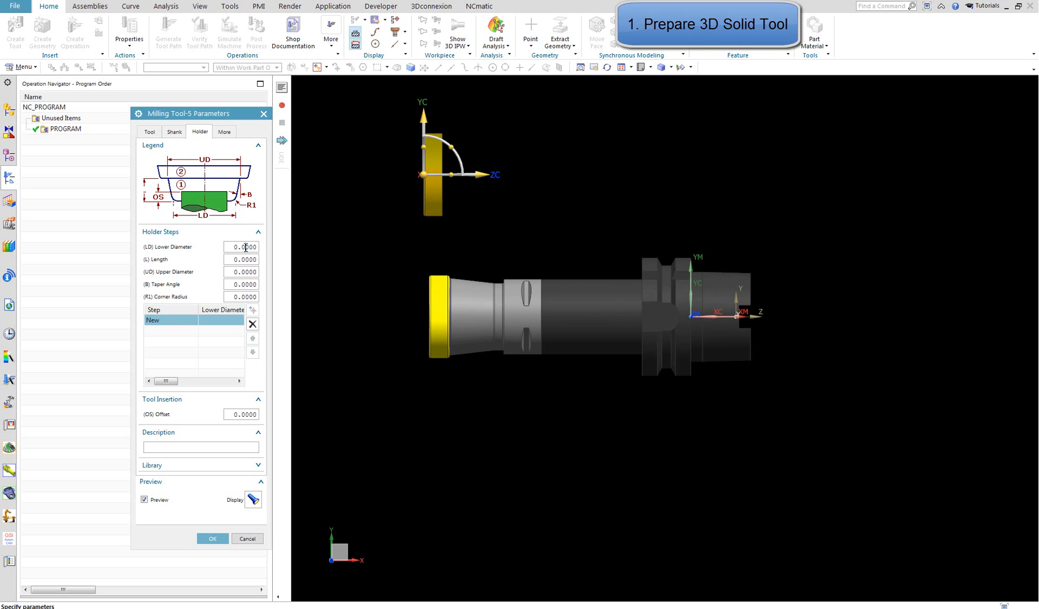
pyautogui.write('40')
pyautogui.press('Tab')
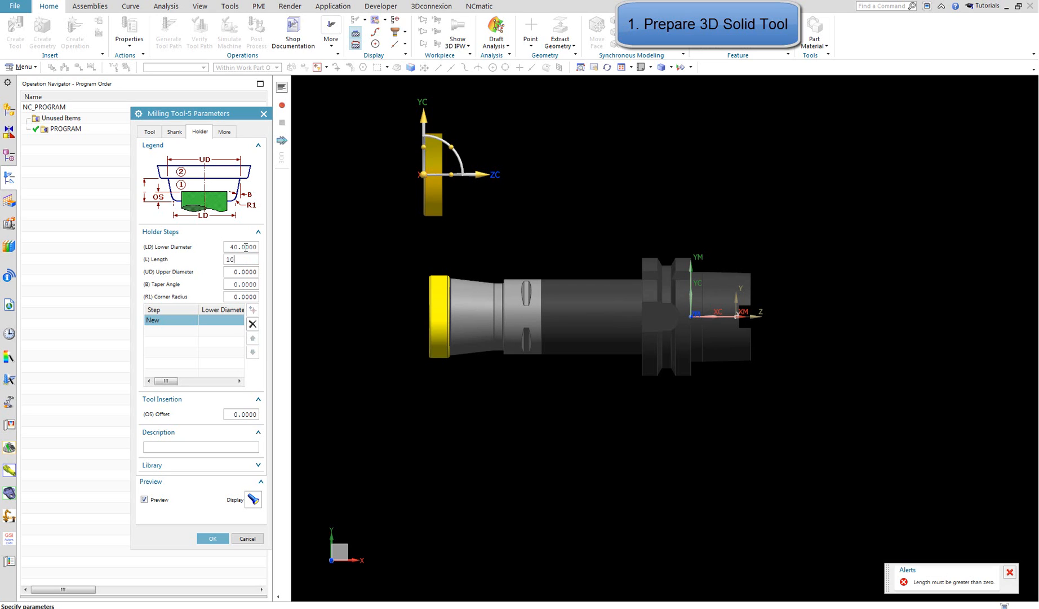
pyautogui.press('Tab')
pyautogui.write('40')
pyautogui.press('Tab')
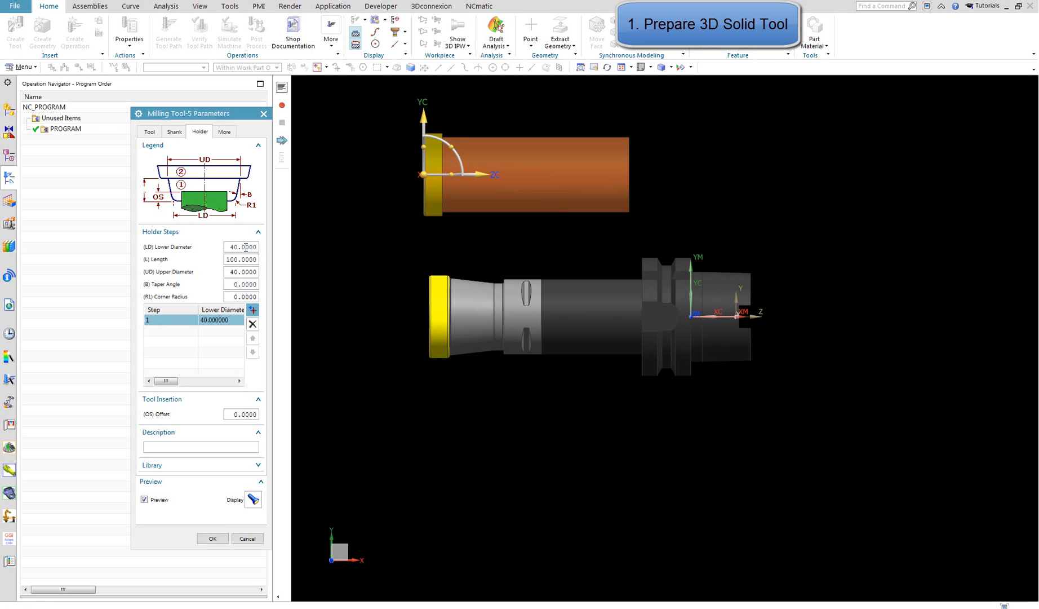
# Add a second holder step with lower diameter 63, length 26 and upper diameter 63
pyautogui.click(252, 311)
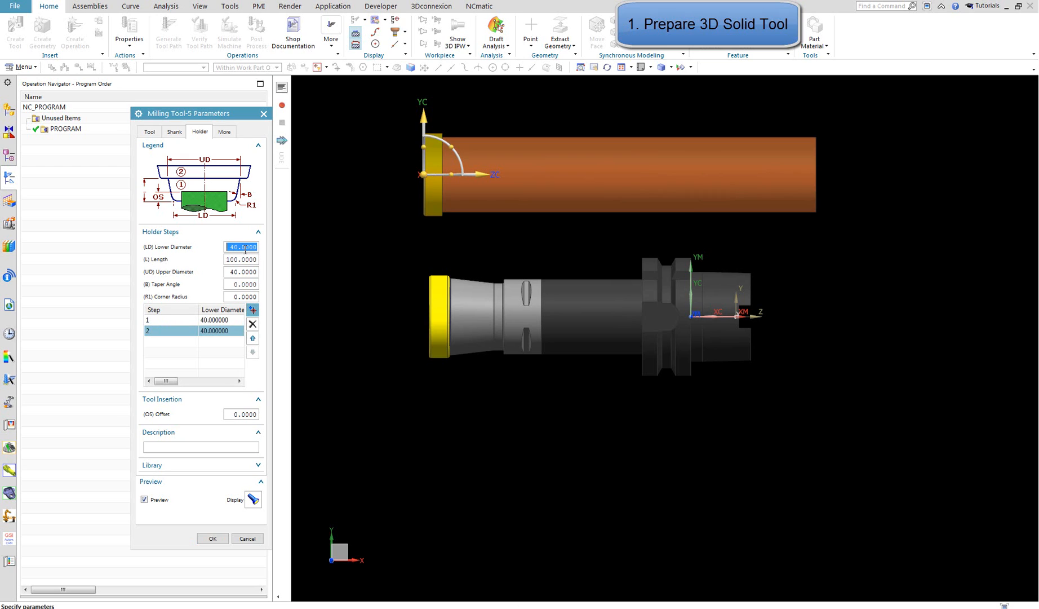
pyautogui.write('63')
pyautogui.press('Tab')
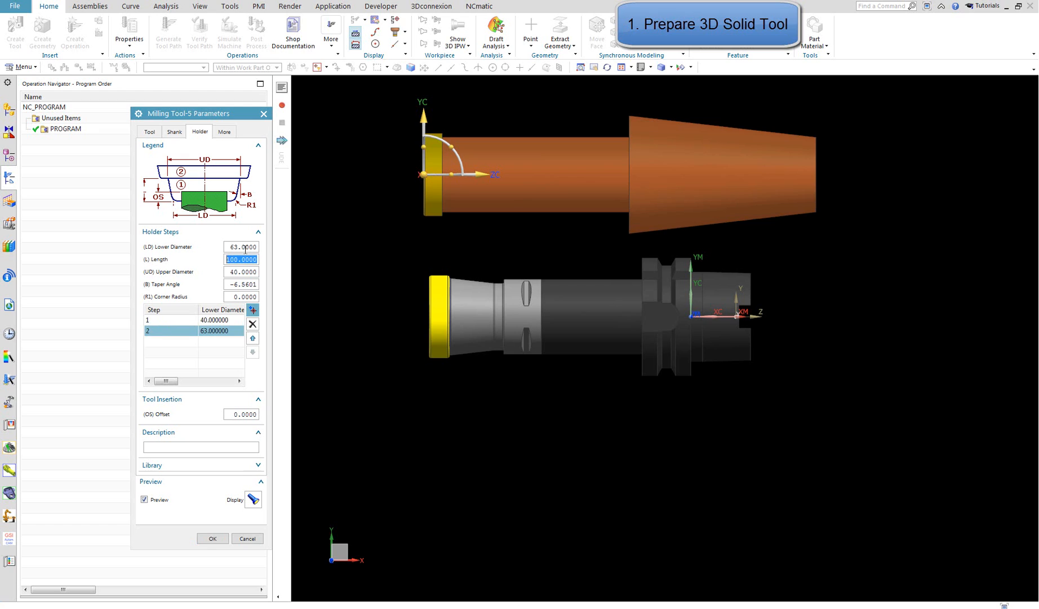
pyautogui.write('26')
pyautogui.press('Tab')
pyautogui.write('63')
pyautogui.press('Return')
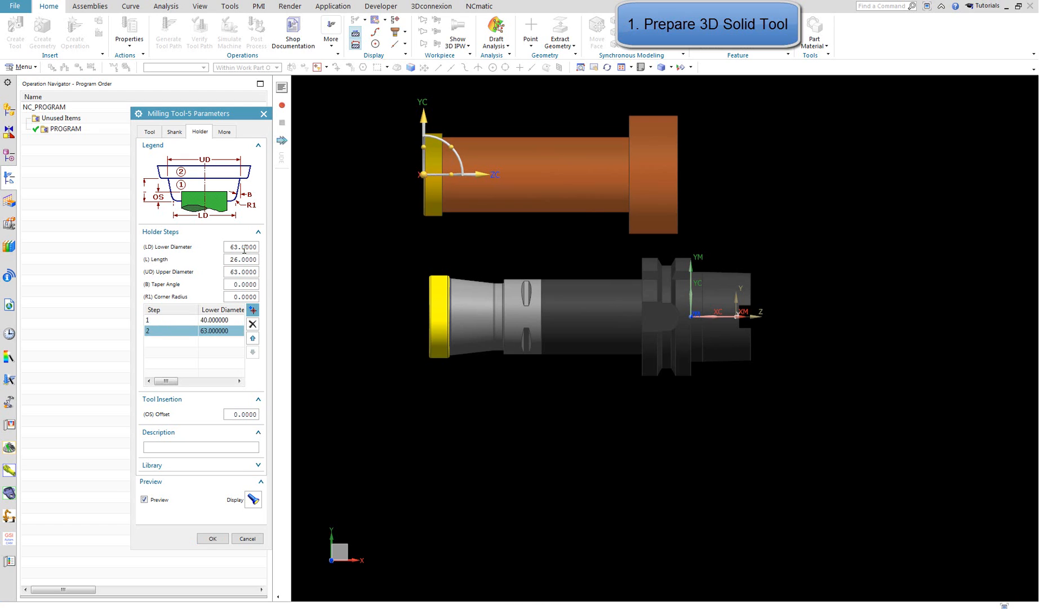
# Overlay the parametric tool preview on the solid tool with their tips aligned to compare the profiles, and move it back above the solid
pyautogui.moveTo(489, 167); pyautogui.dragTo(478, 190)
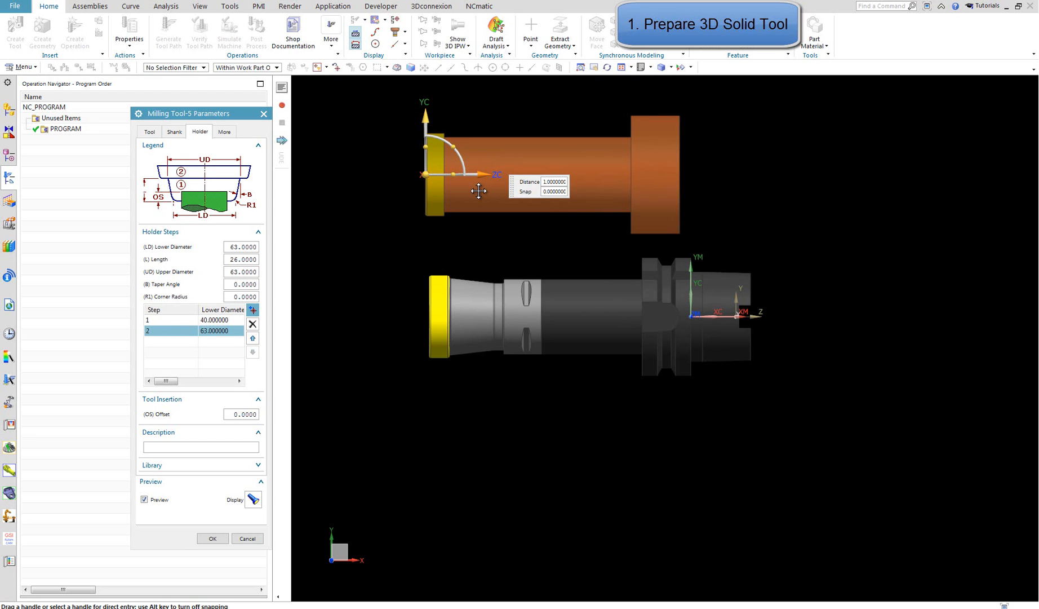
pyautogui.click(425, 120)
pyautogui.moveTo(425, 119); pyautogui.dragTo(427, 288)
pyautogui.scroll(3, 427, 288)
pyautogui.scroll(-3, 427, 290)
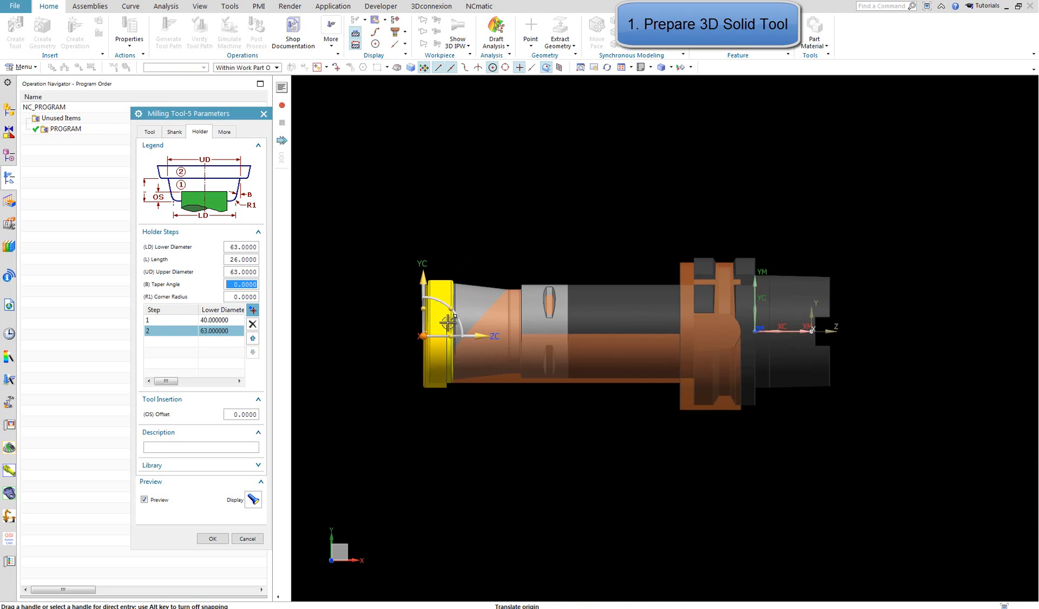
pyautogui.click(485, 336)
pyautogui.moveTo(486, 336); pyautogui.dragTo(448, 336)
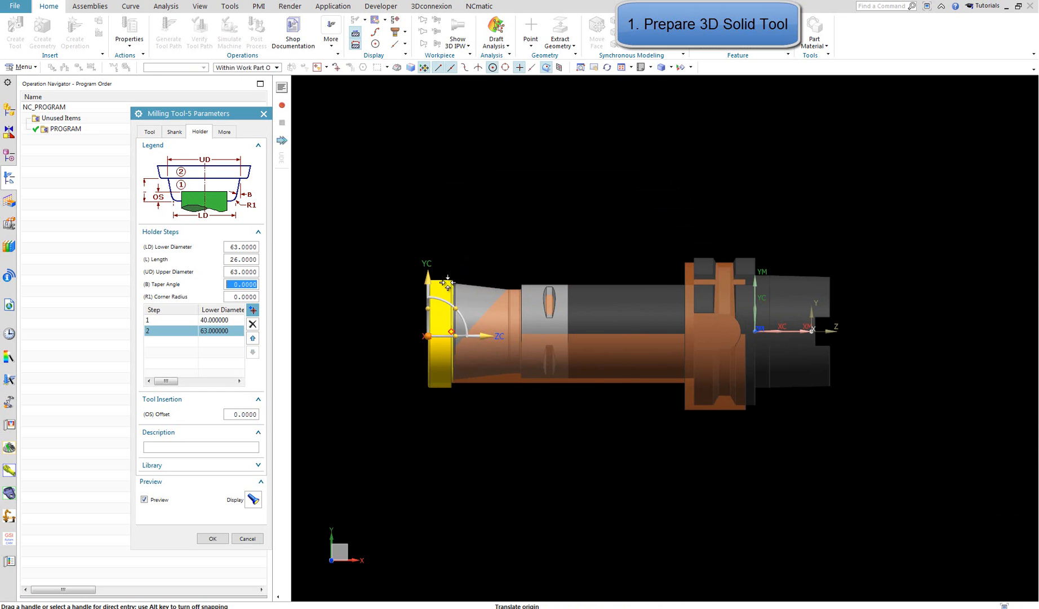
pyautogui.moveTo(433, 268); pyautogui.dragTo(450, 100)
pyautogui.scroll(-3, 469, 288)
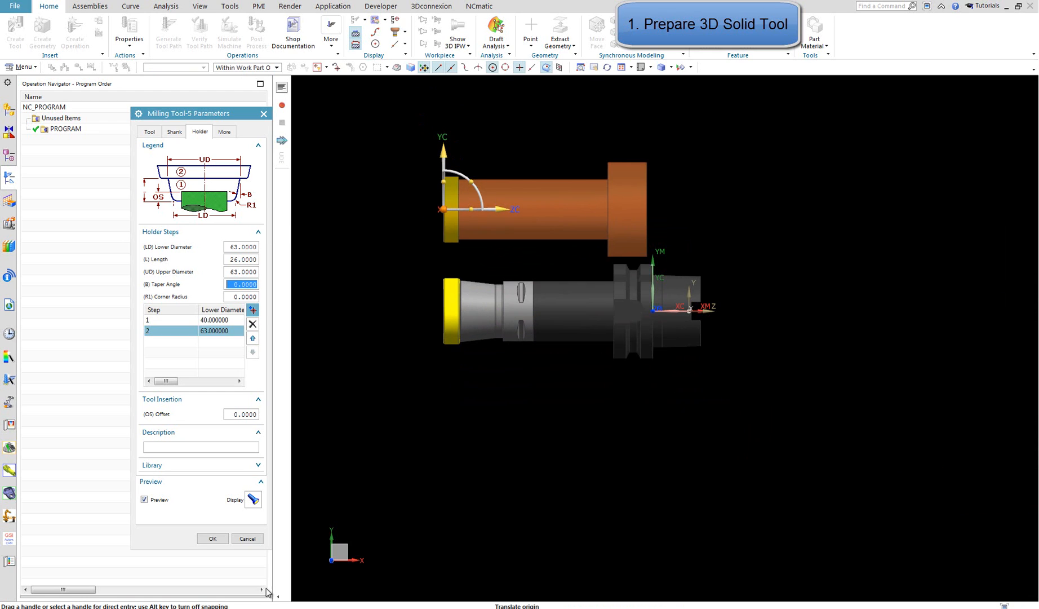
# Enter face_mill_assm_test as the tool's library reference and enable exporting the tool part file
pyautogui.click(150, 132)
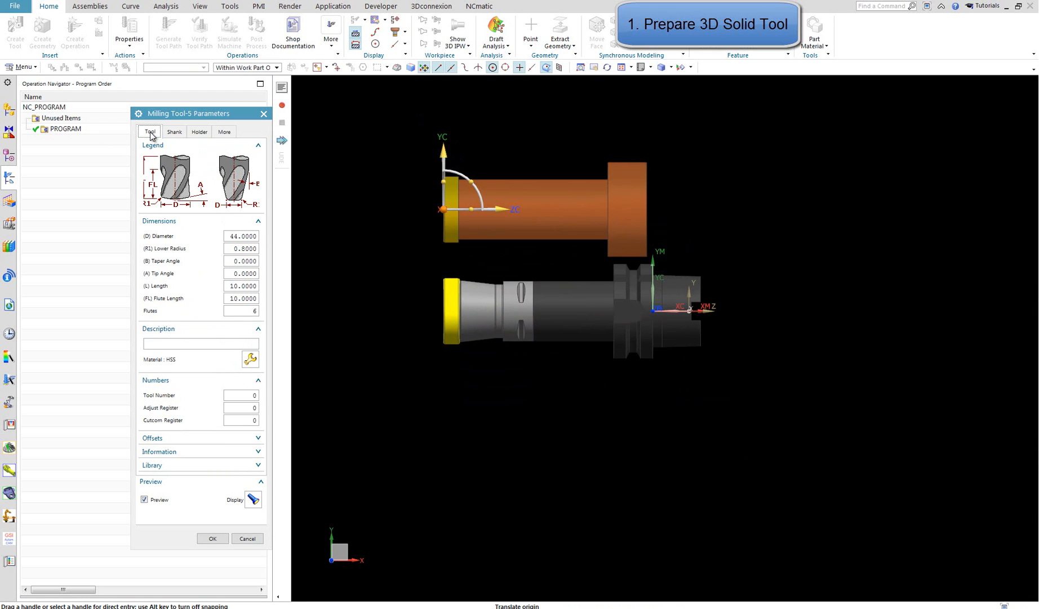
pyautogui.click(177, 465)
pyautogui.moveTo(207, 114); pyautogui.dragTo(310, 46)
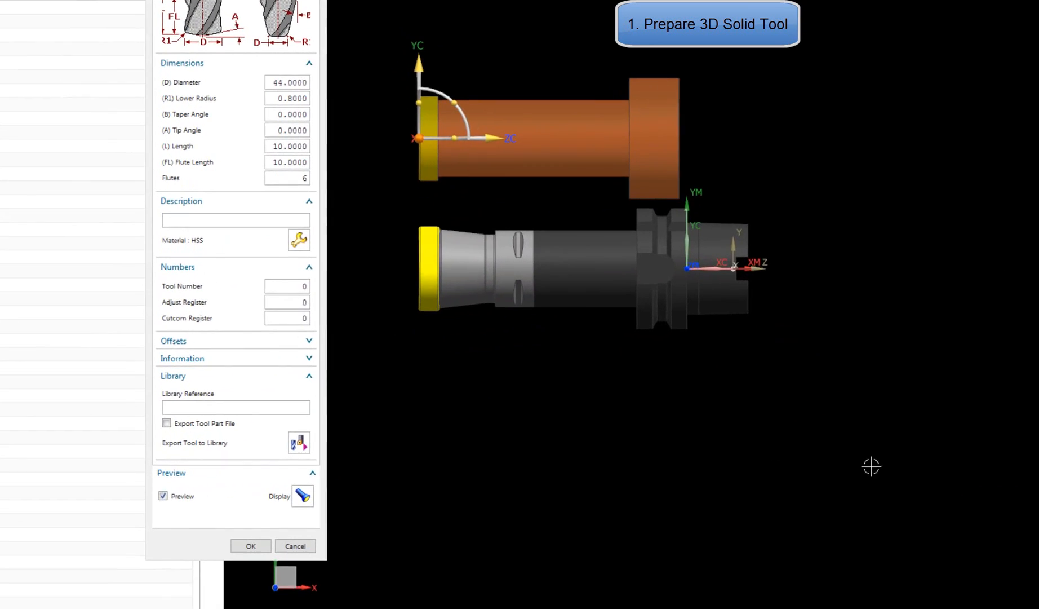
pyautogui.scroll(-1, 871, 466)
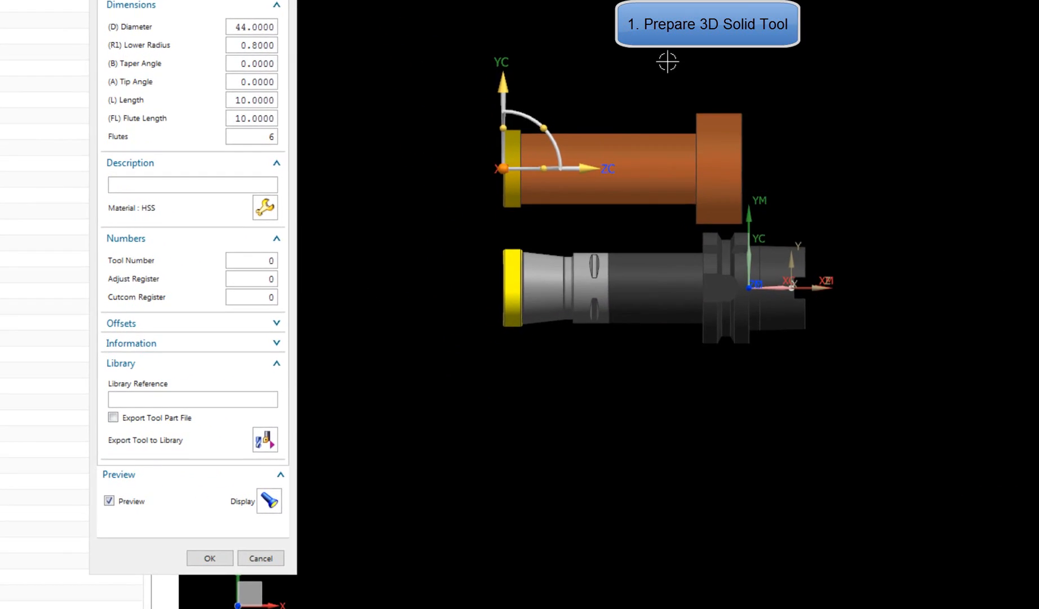
pyautogui.scroll(2, 645, 115)
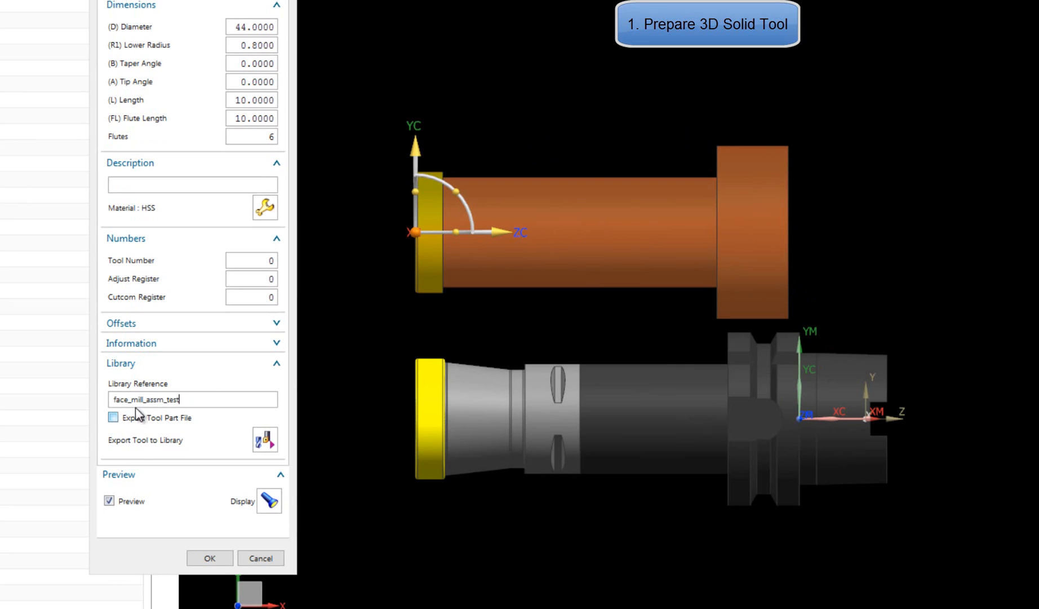
pyautogui.click(157, 423)
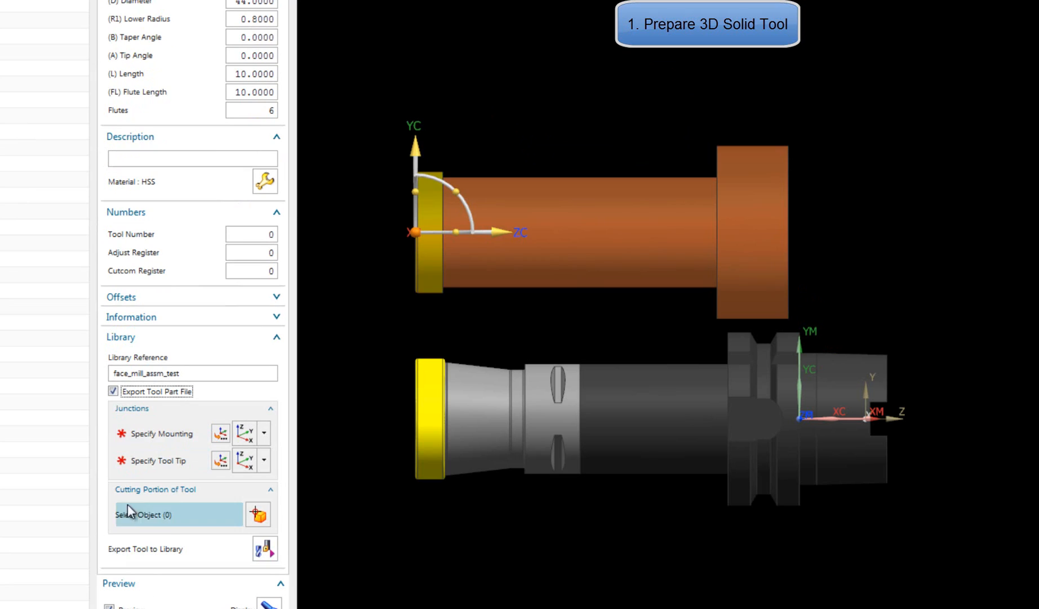
# Specify the mounting junction at the holder flange origin and the tool tip junction at the cutter's front face centre, X -140
pyautogui.click(166, 437)
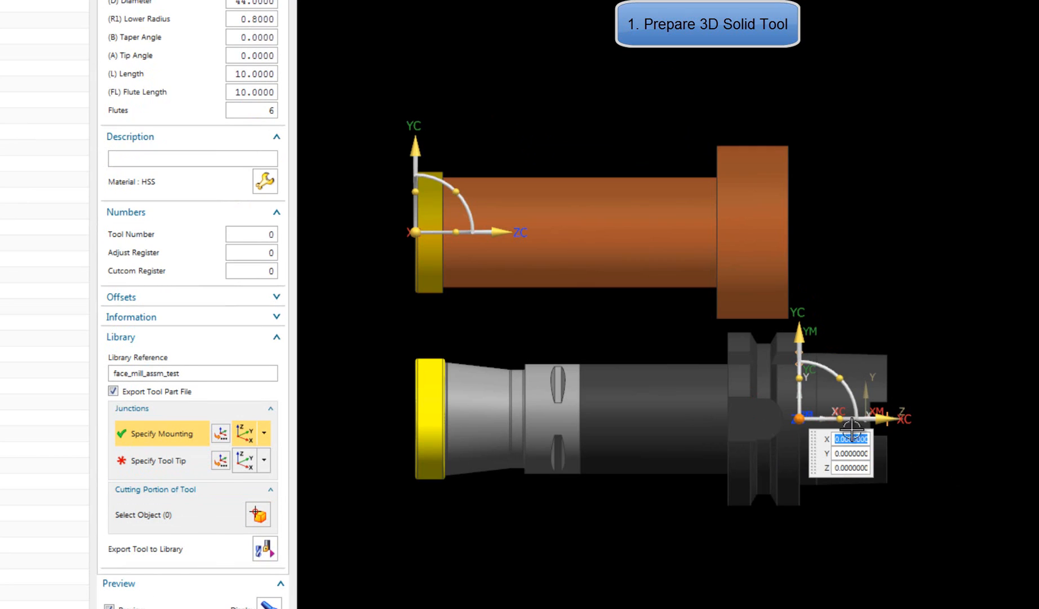
pyautogui.click(128, 468)
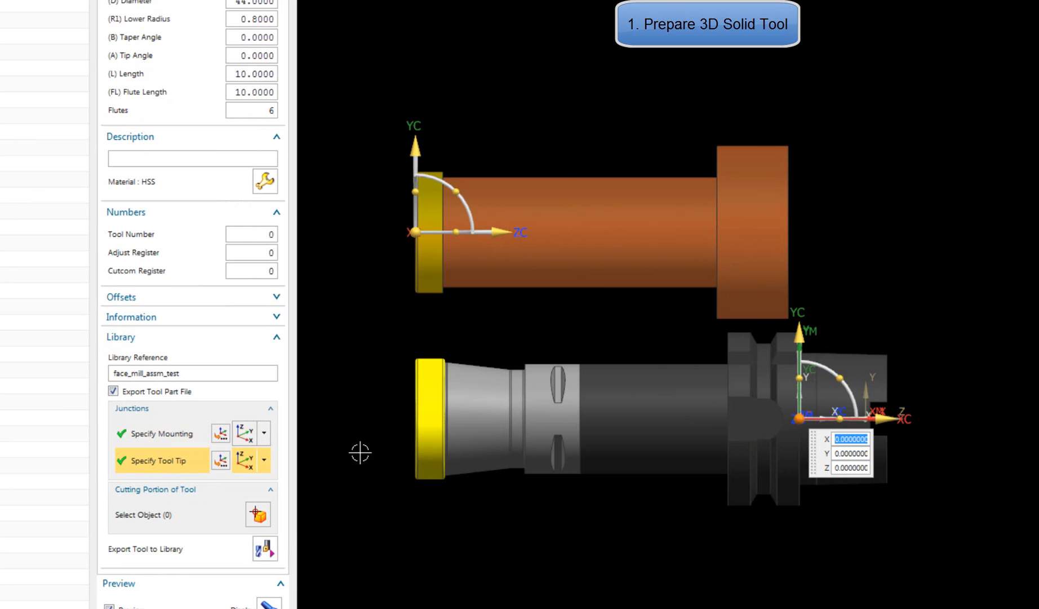
pyautogui.scroll(5, 395, 445)
pyautogui.click(426, 480)
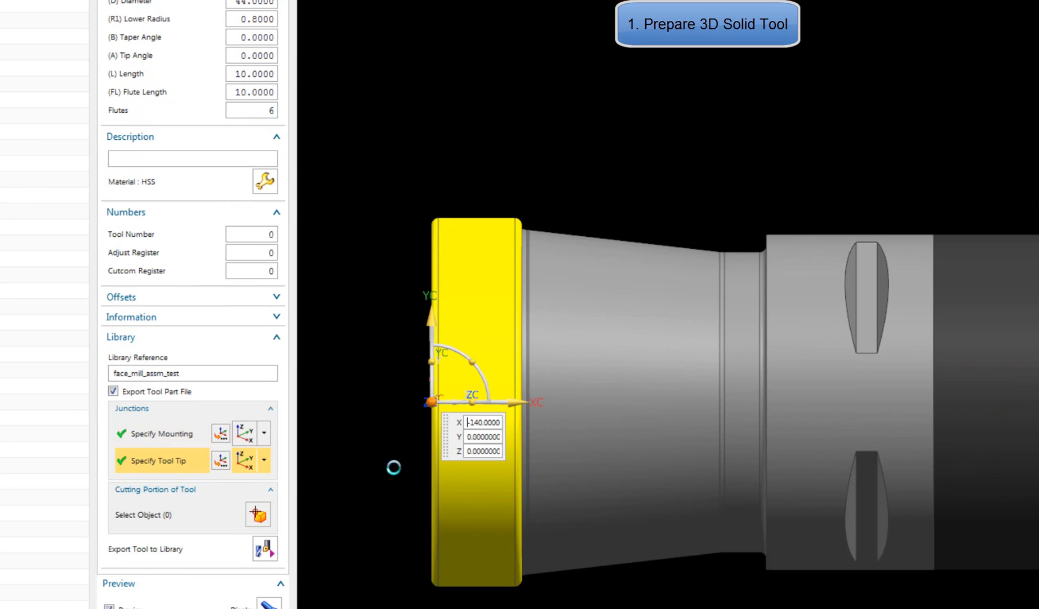
pyautogui.scroll(-5, 398, 328)
# Set the yellow cutter body as the cutting portion and export the tool to the library in class END_MILL_INDEXABLE, keeping the tool modification
pyautogui.click(144, 516)
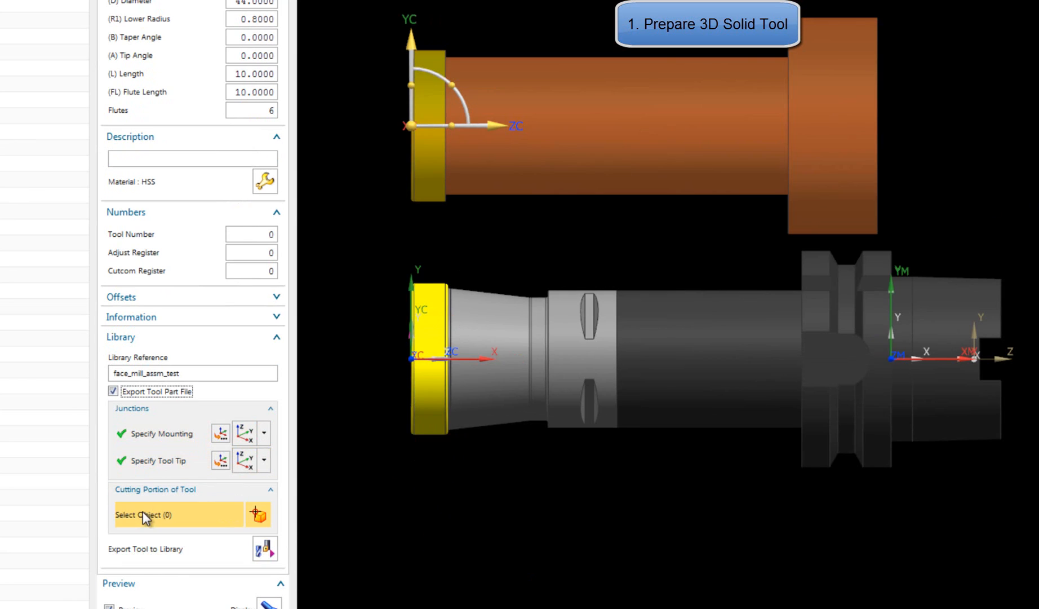
pyautogui.click(430, 395)
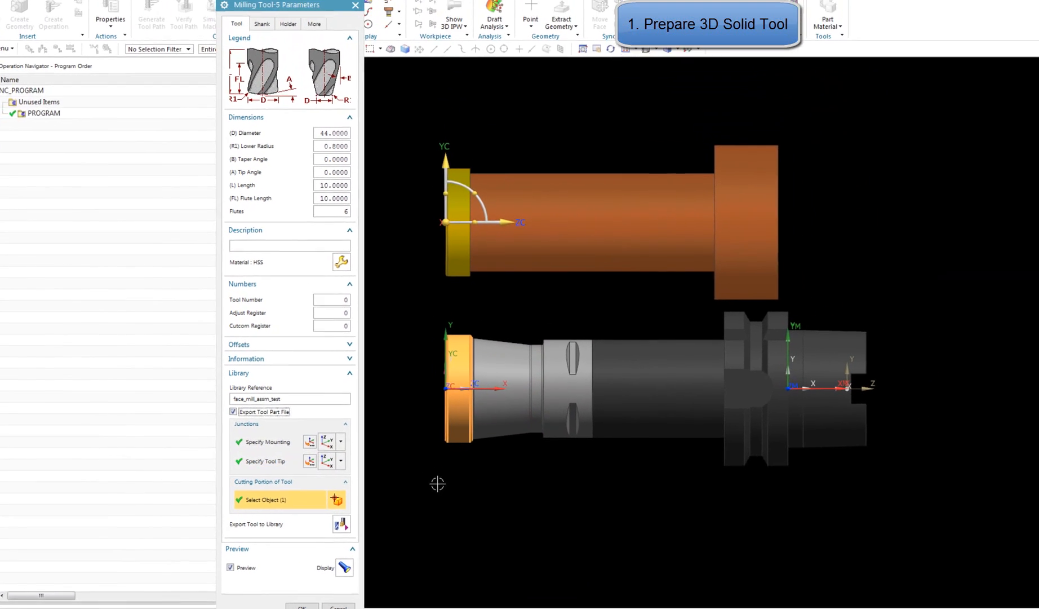
pyautogui.click(356, 526)
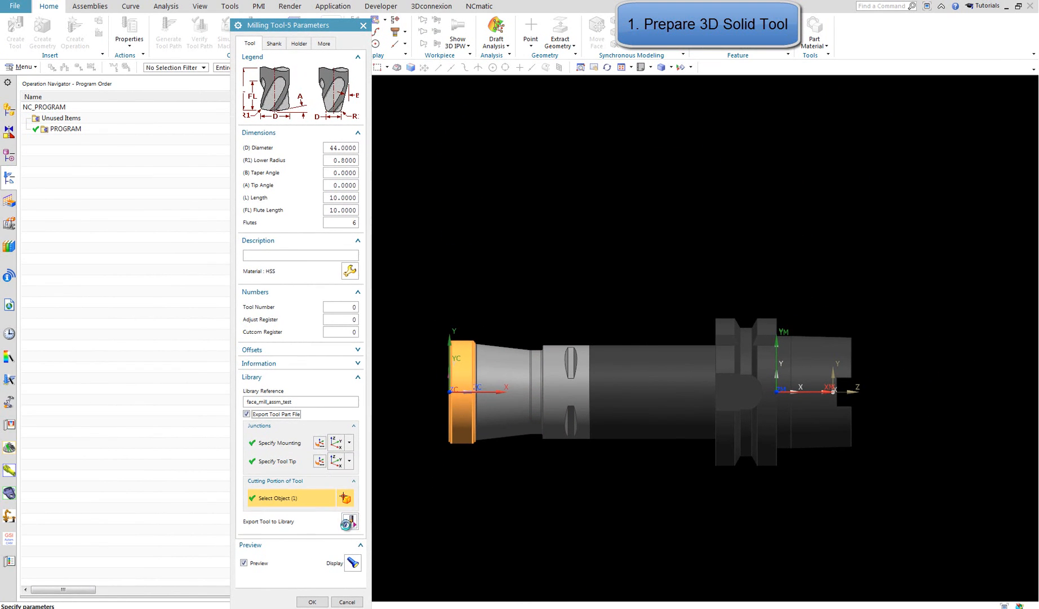
pyautogui.click(278, 47)
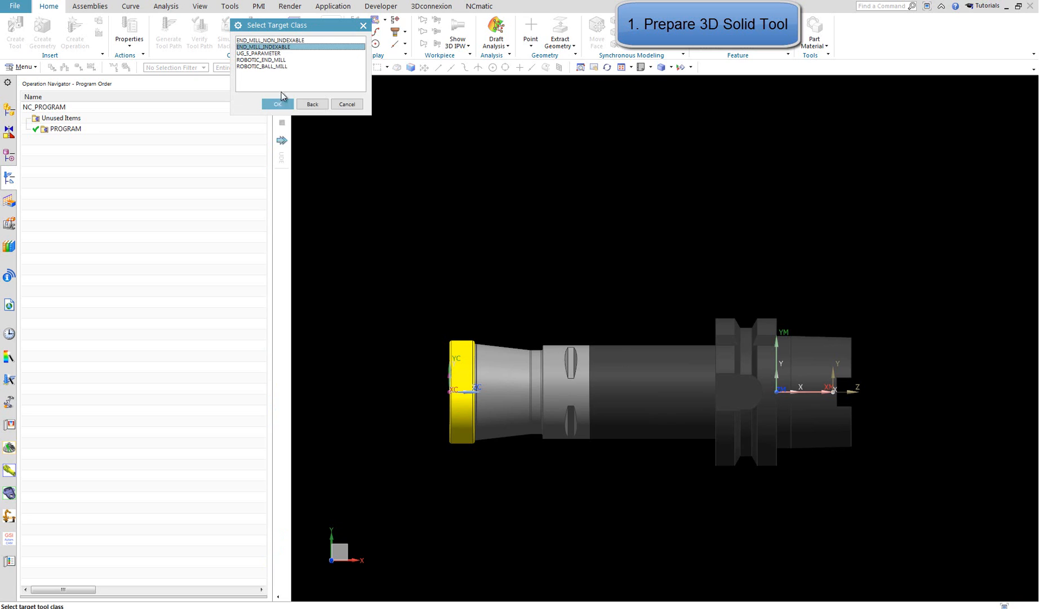
pyautogui.click(279, 104)
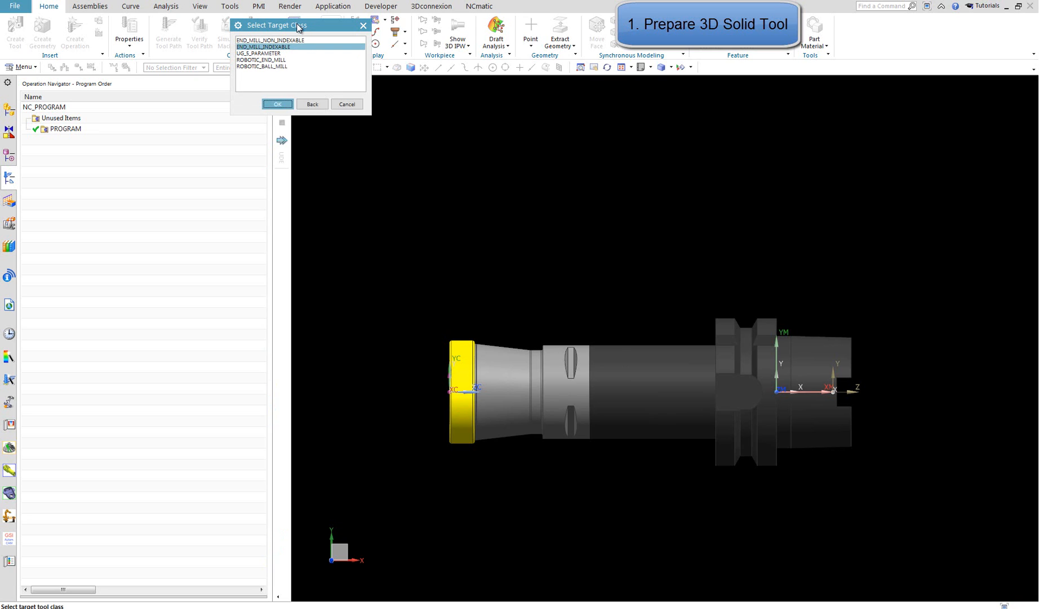
pyautogui.moveTo(299, 25); pyautogui.dragTo(382, 128)
pyautogui.click(360, 208)
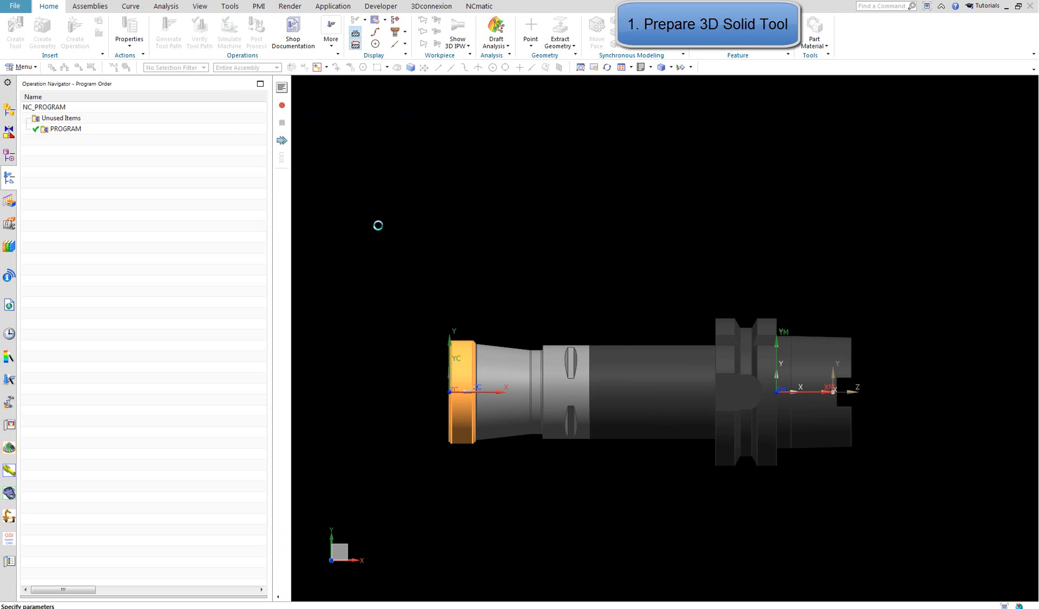
pyautogui.click(361, 180)
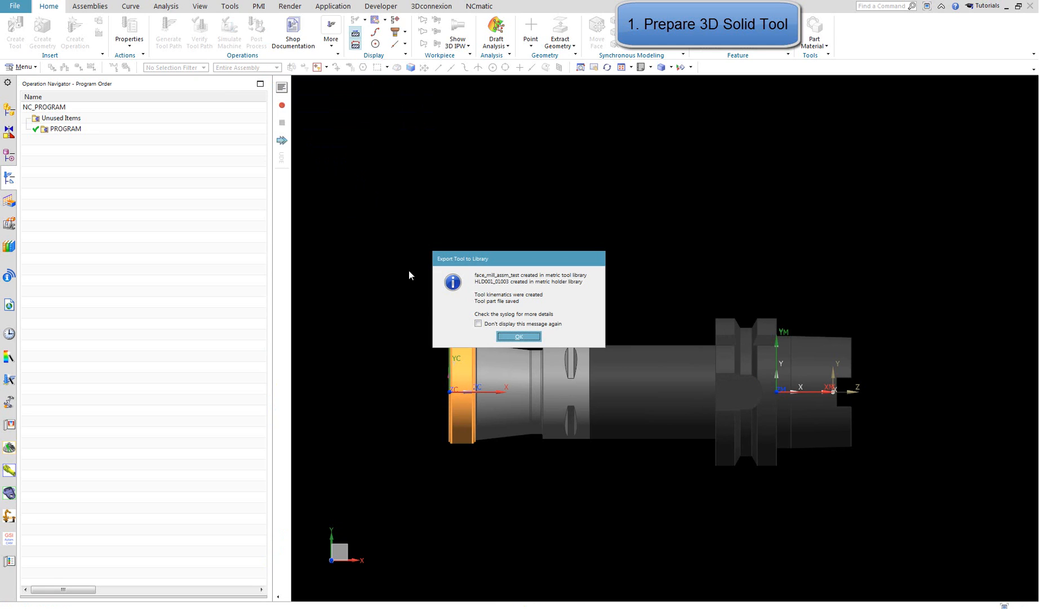
pyautogui.click(526, 338)
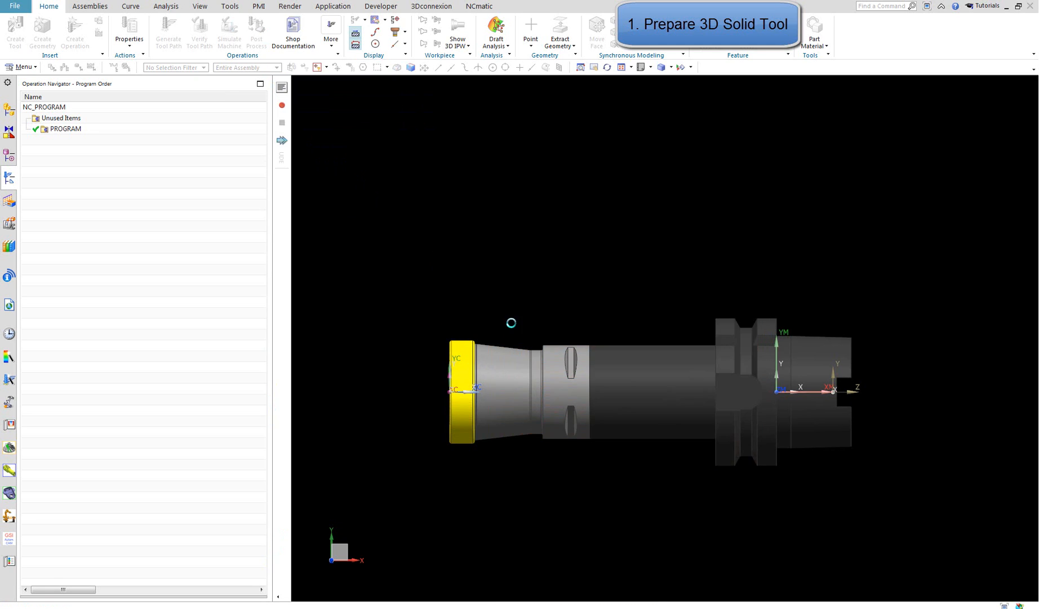
pyautogui.click(394, 602)
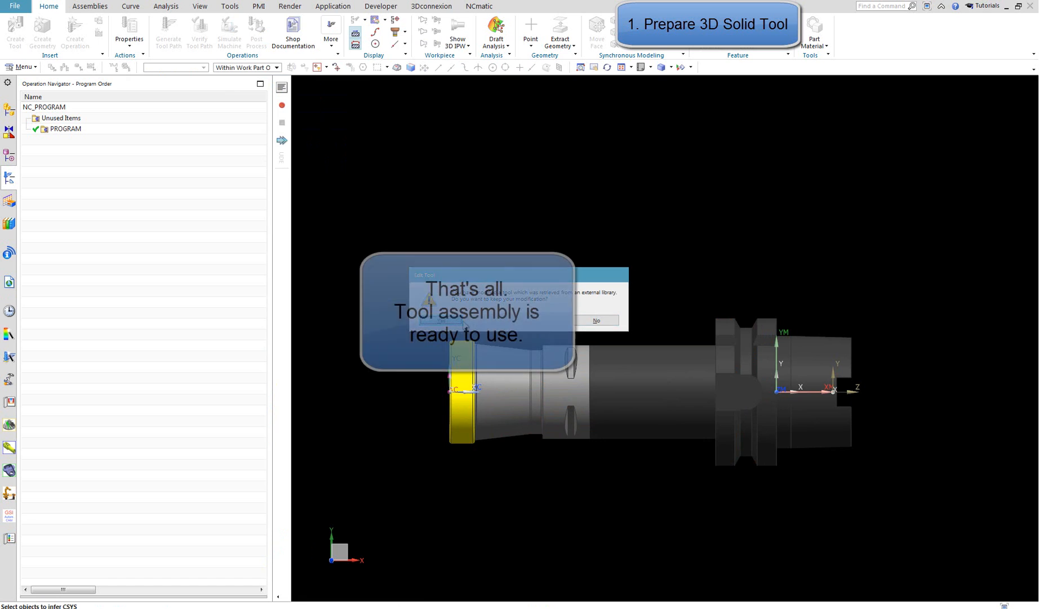
pyautogui.click(442, 320)
# Switch to the open mill-turn machine part and highlight MY_3D_TOOL under HEAD in the machine tool view
pyautogui.click(208, 5)
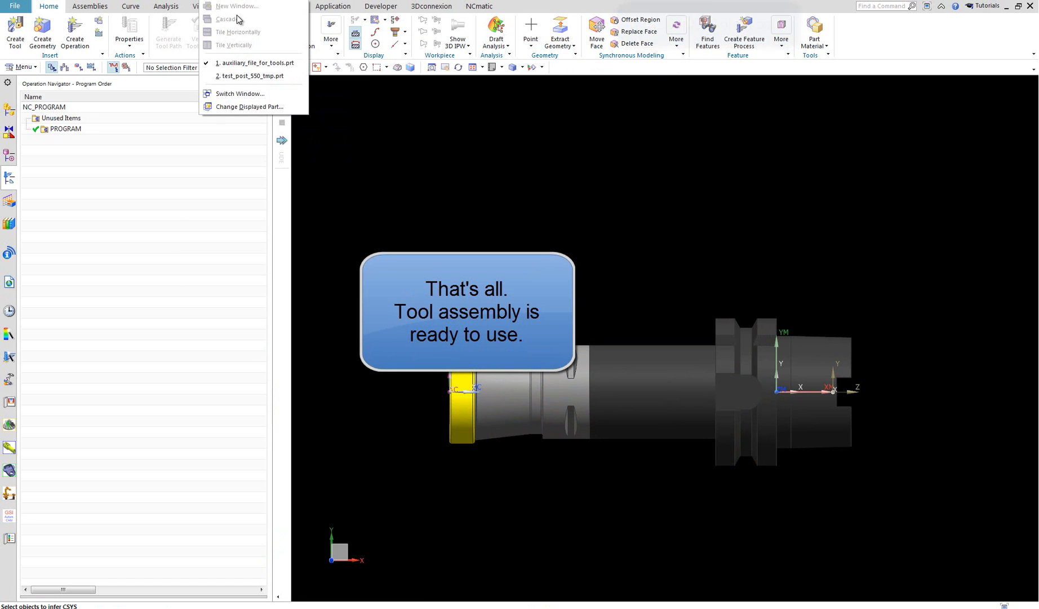
pyautogui.click(251, 77)
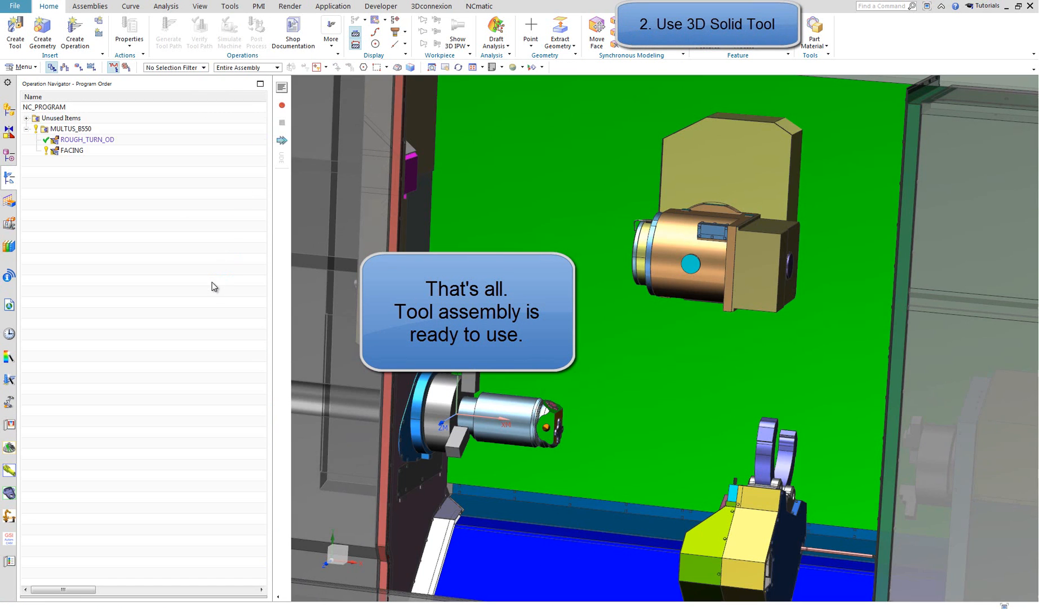
pyautogui.scroll(-2, 475, 385)
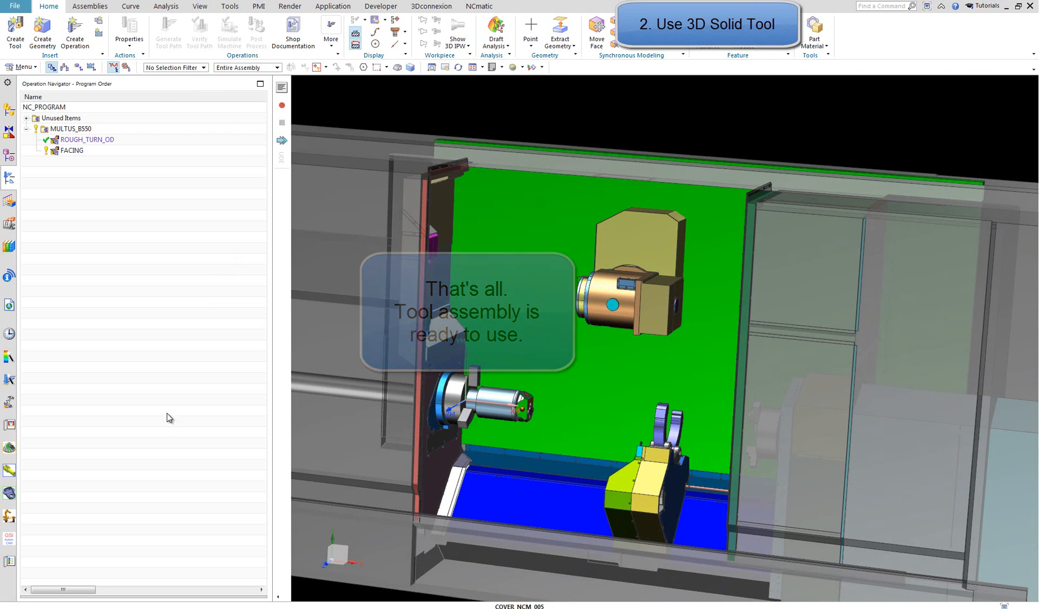
pyautogui.click(65, 67)
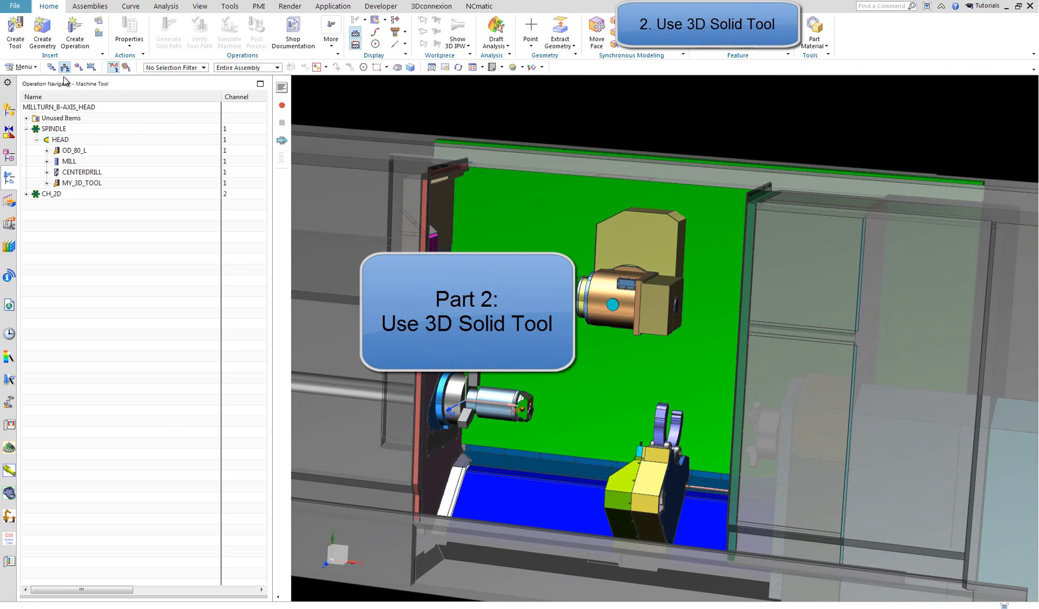
pyautogui.rightClick(91, 181)
pyautogui.click(66, 249)
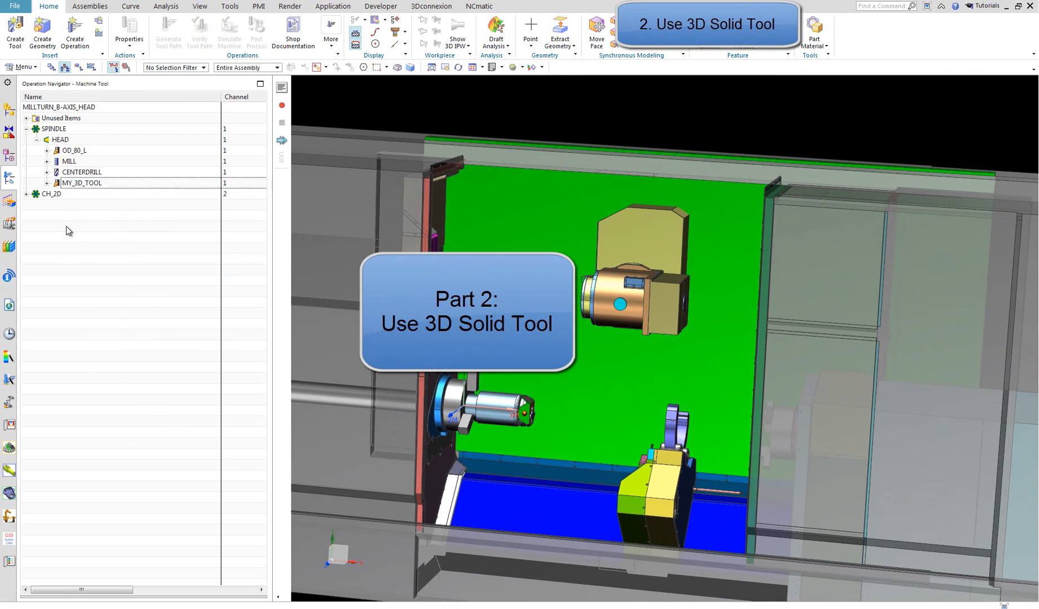
pyautogui.rightClick(75, 141)
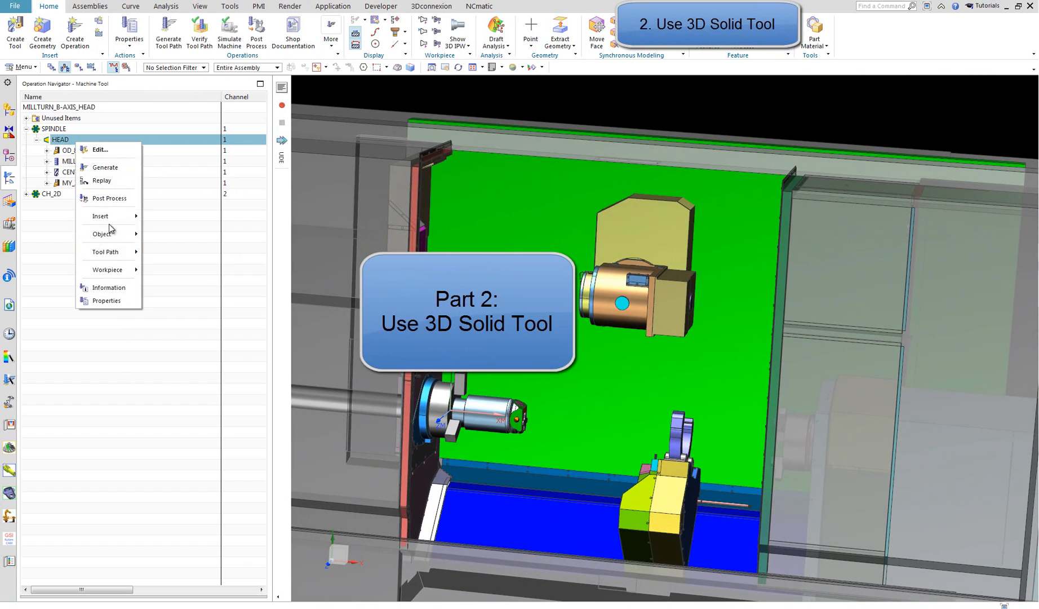
pyautogui.click(63, 183)
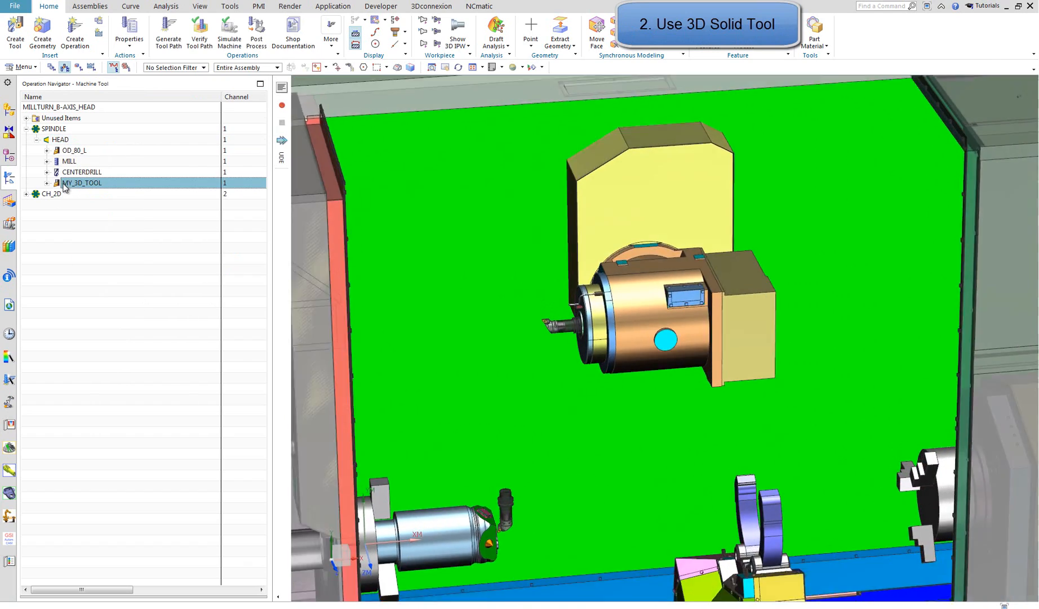
# Retrieve face_mill_assm_test from the End Mill (indexable) library class into HEAD and inspect it mounted on the machine head
pyautogui.rightClick(86, 141)
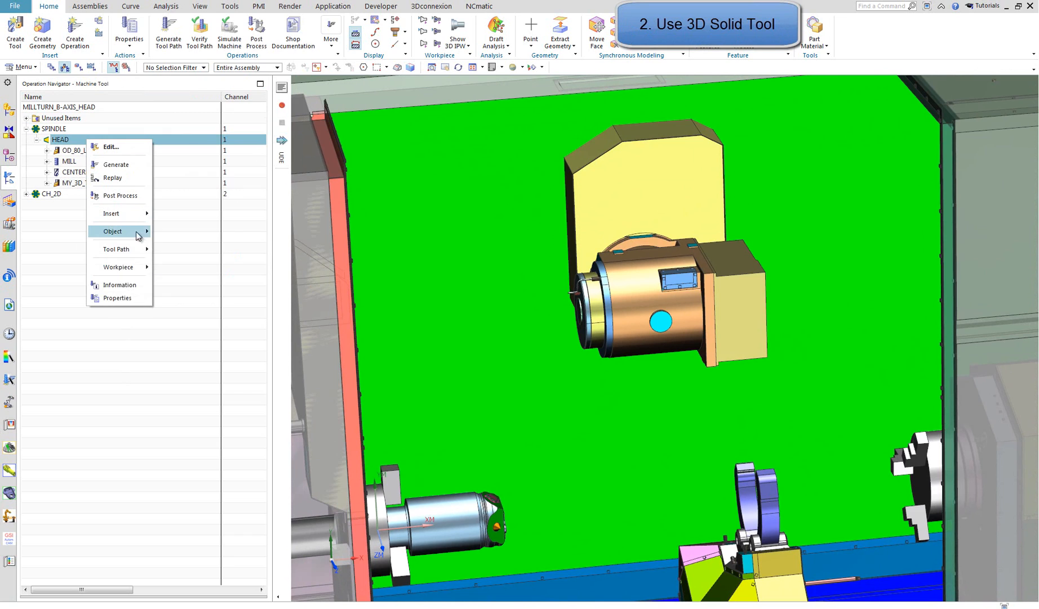
pyautogui.moveTo(128, 219)
pyautogui.click(217, 242)
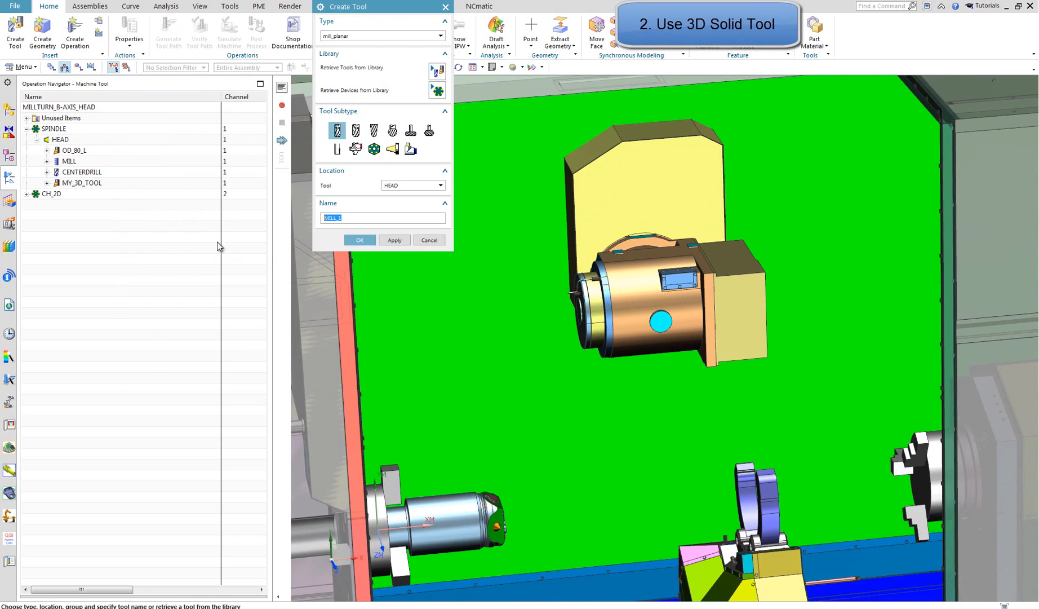
pyautogui.click(438, 71)
pyautogui.click(327, 48)
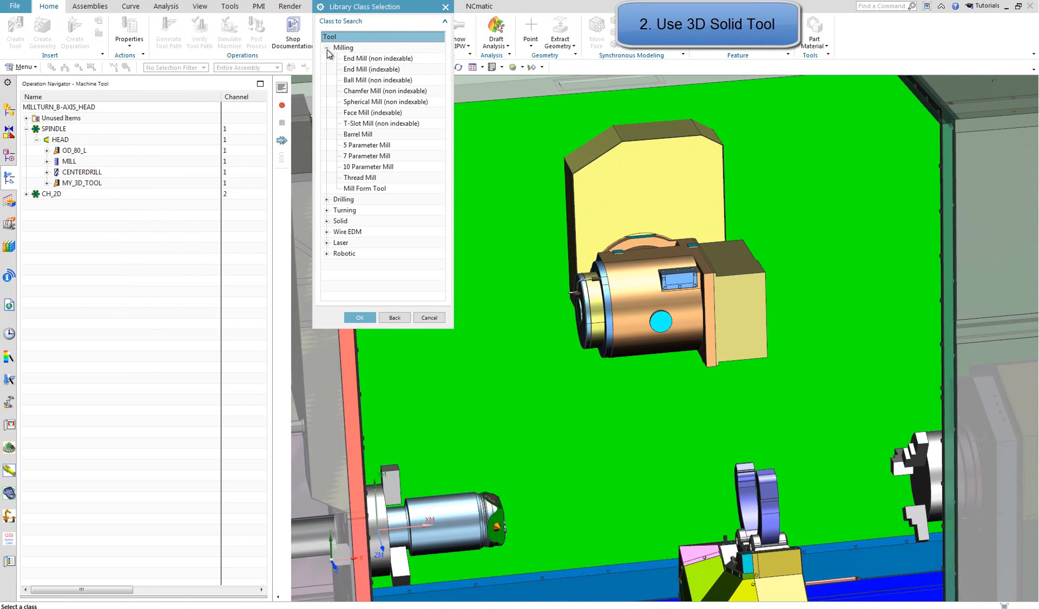
pyautogui.doubleClick(367, 69)
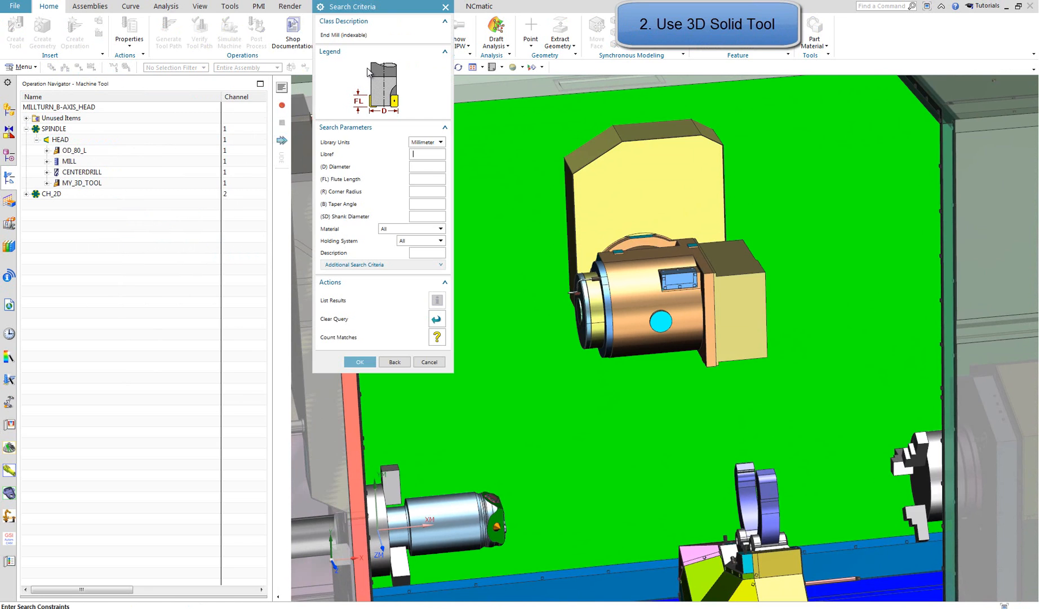
pyautogui.click(358, 362)
pyautogui.click(383, 164)
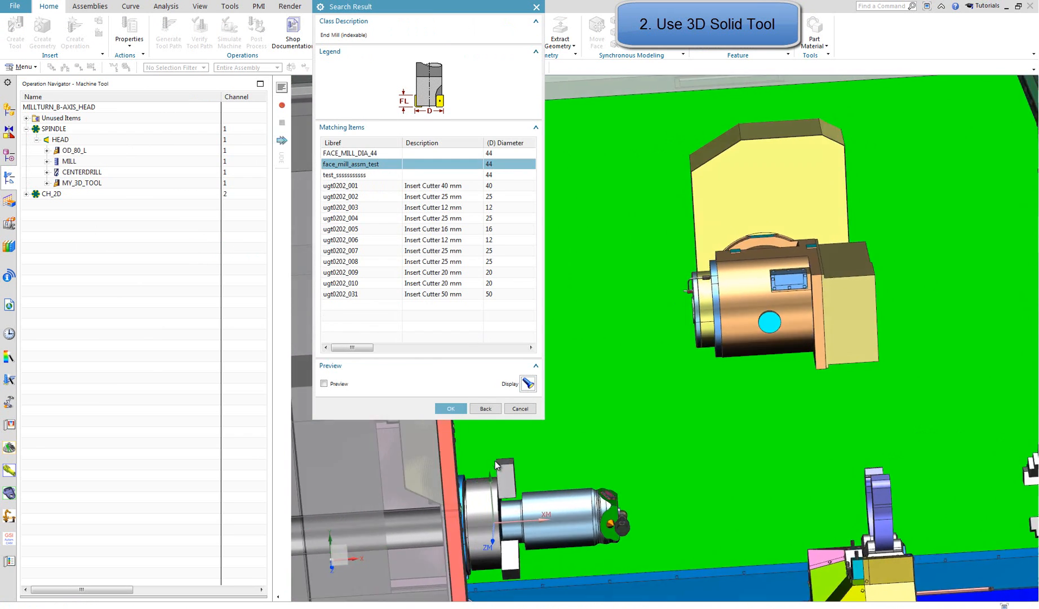
pyautogui.click(451, 408)
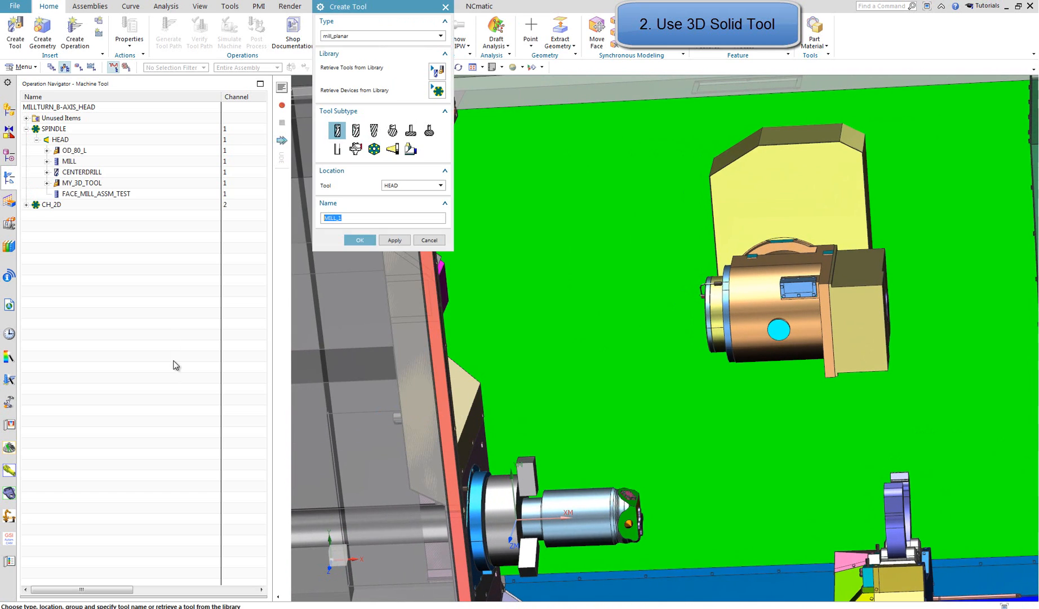
pyautogui.click(431, 242)
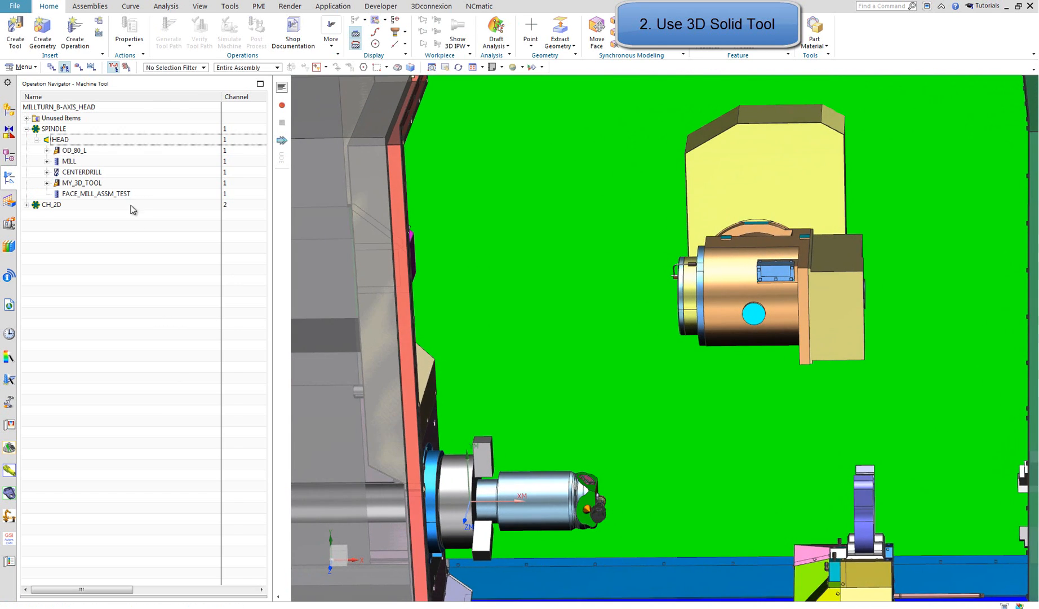
pyautogui.click(113, 193)
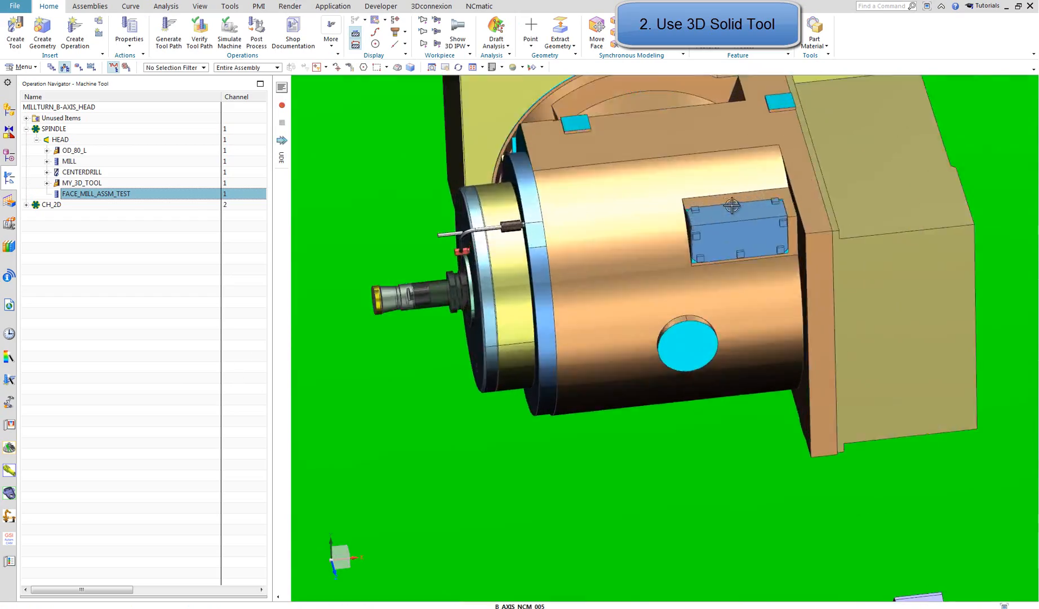
pyautogui.click(168, 331)
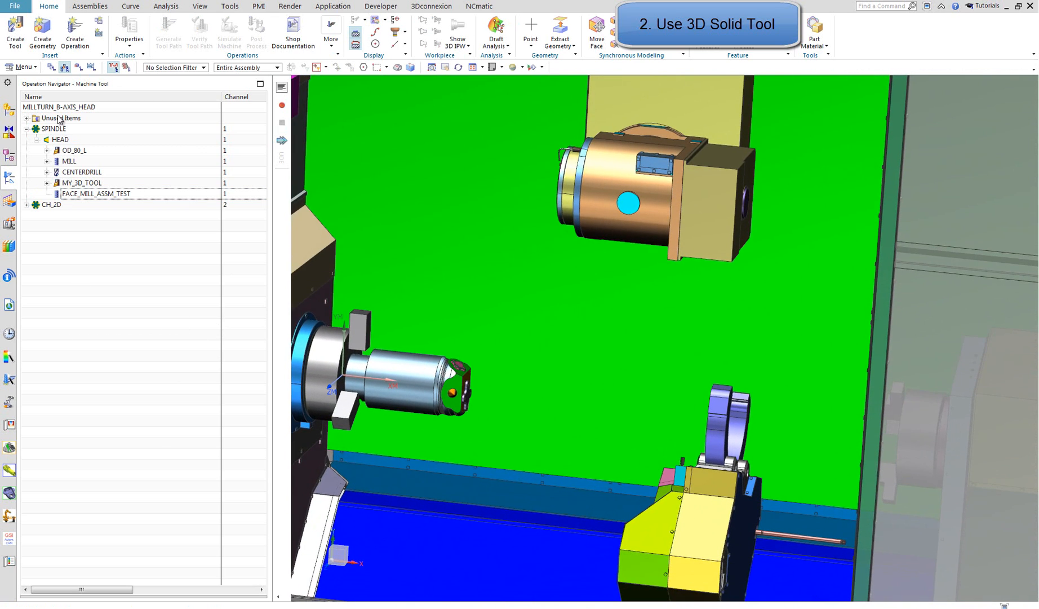
# Create a mill_planar Floor and Wall with IPW operation in program MULTUS_B550 using tool FACE_MILL_ASSM_TEST and method FREZOWANIE
pyautogui.click(51, 68)
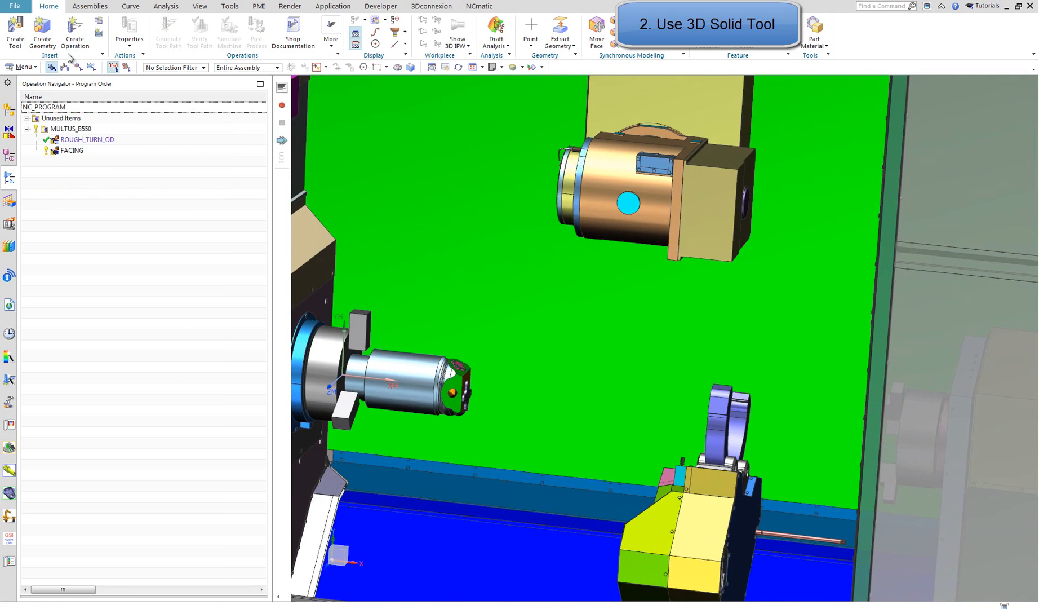
pyautogui.click(74, 31)
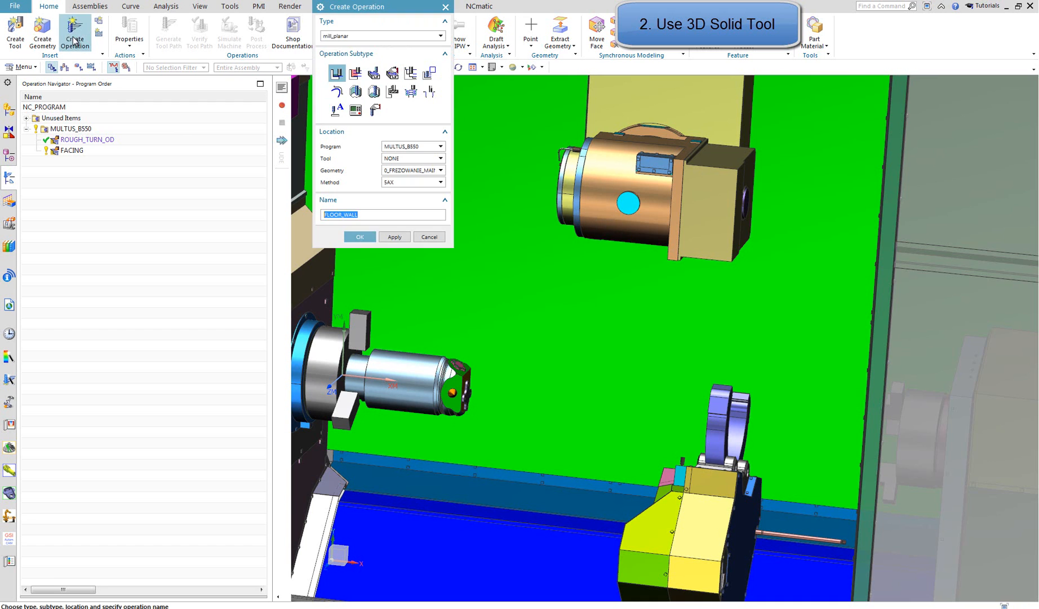
pyautogui.click(355, 73)
pyautogui.moveTo(380, 6); pyautogui.dragTo(202, 106)
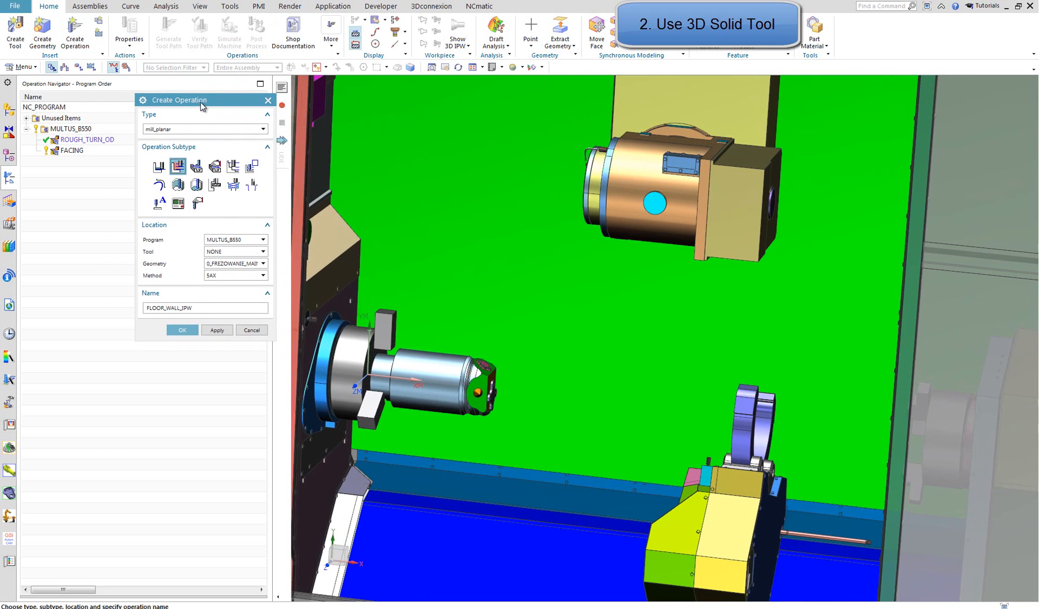
pyautogui.click(237, 251)
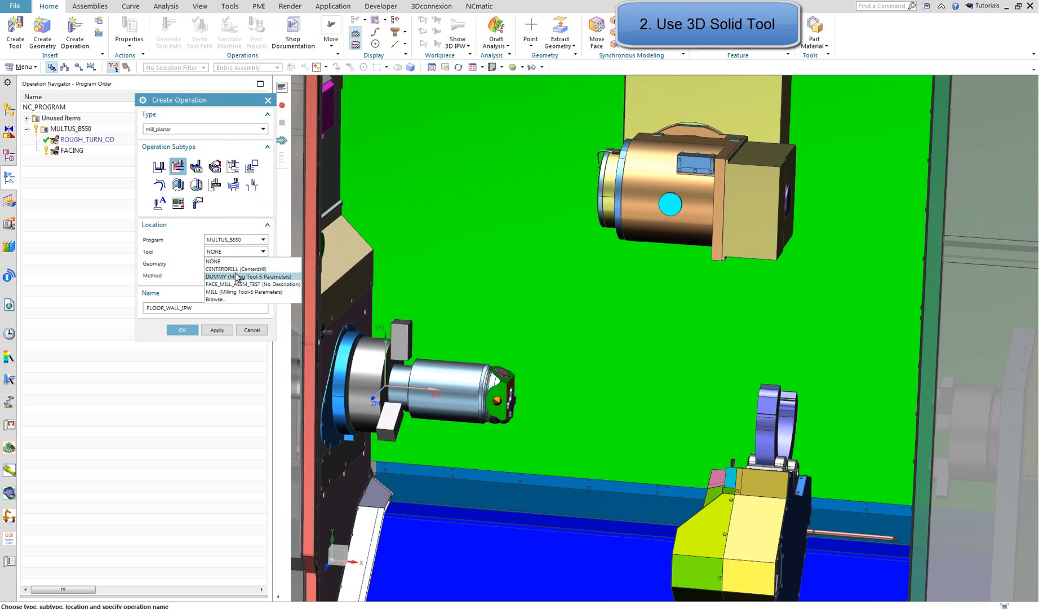
pyautogui.click(247, 284)
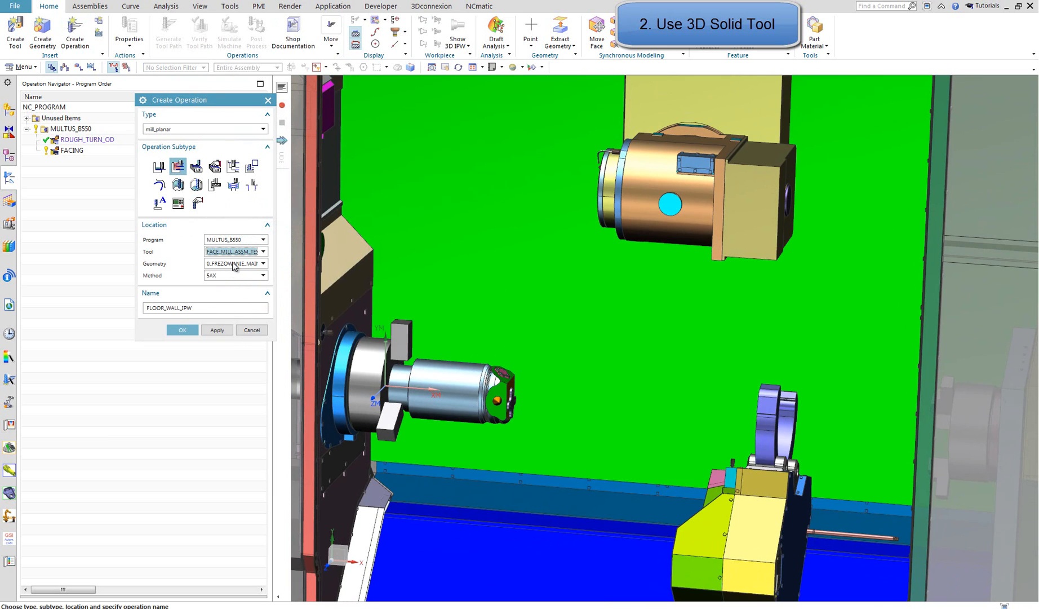
pyautogui.click(235, 266)
pyautogui.click(228, 285)
pyautogui.click(231, 275)
pyautogui.click(227, 299)
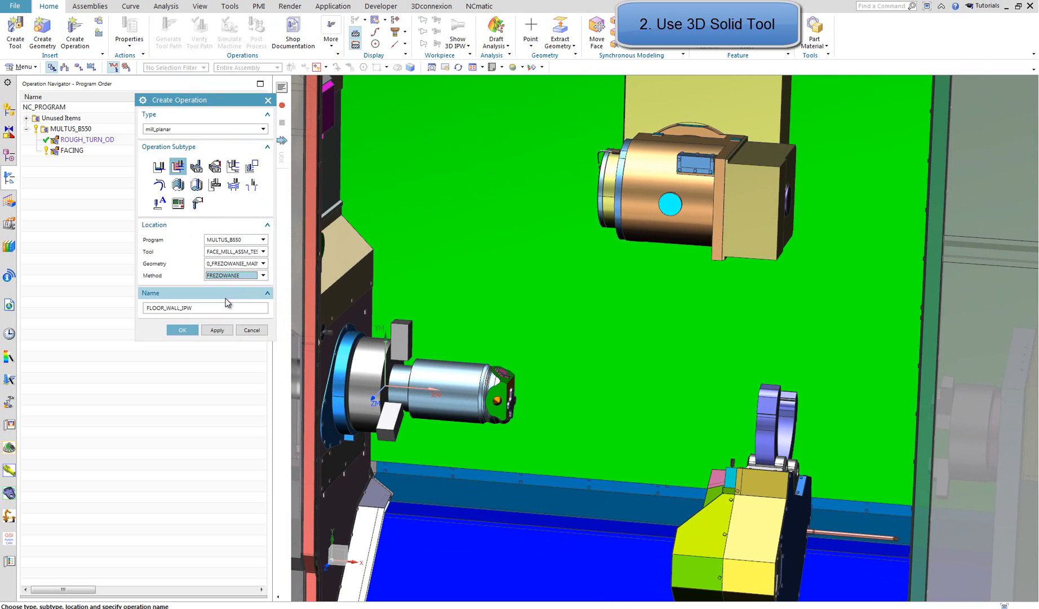
pyautogui.click(180, 330)
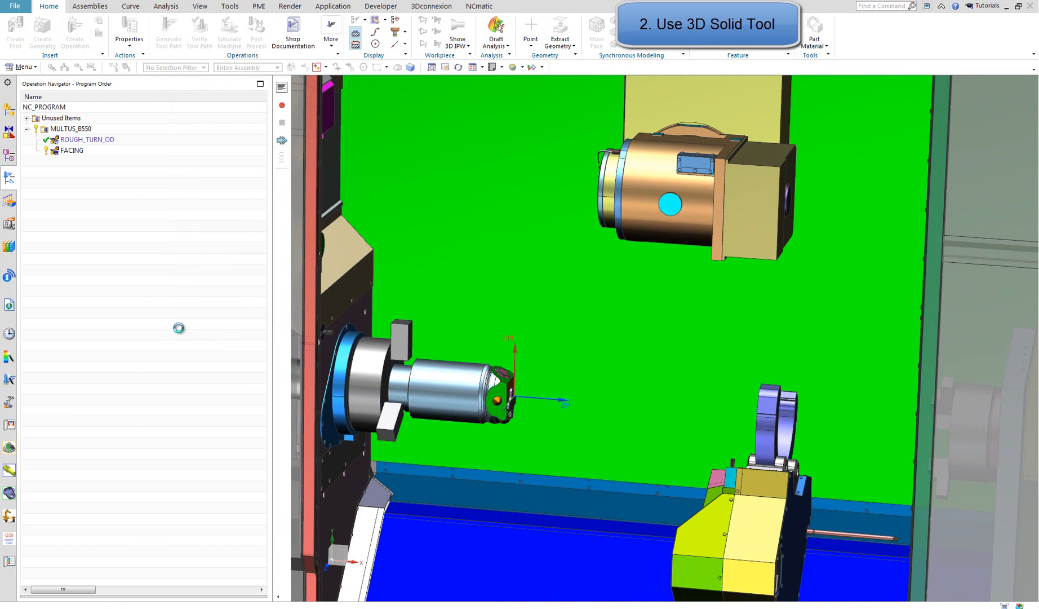
# Specify the inclined flat near the part's end and the contoured pad face on it as the cut area floor
pyautogui.click(241, 187)
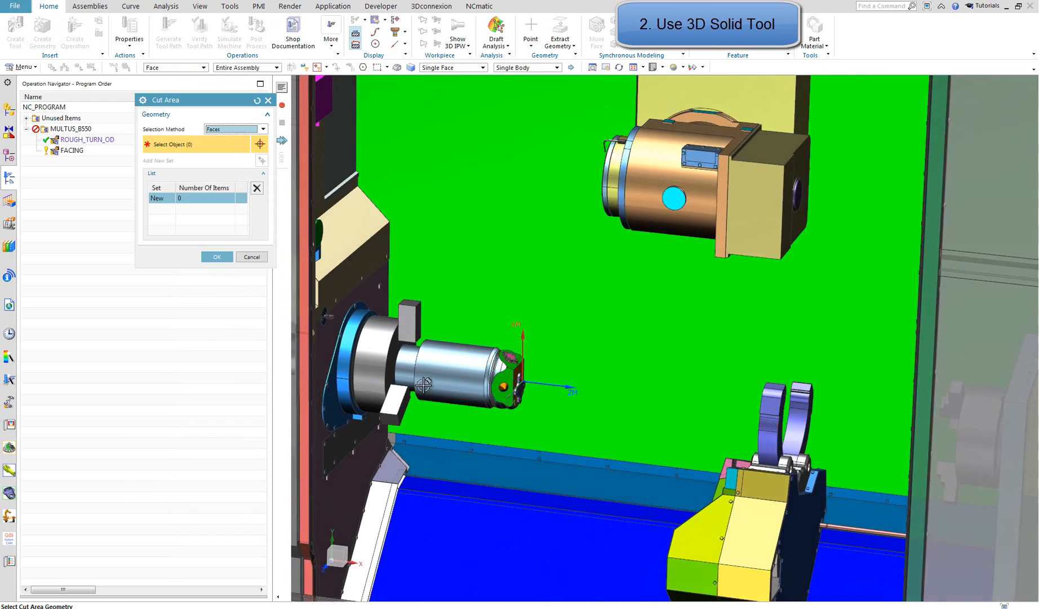
pyautogui.scroll(5, 529, 325)
pyautogui.click(479, 335)
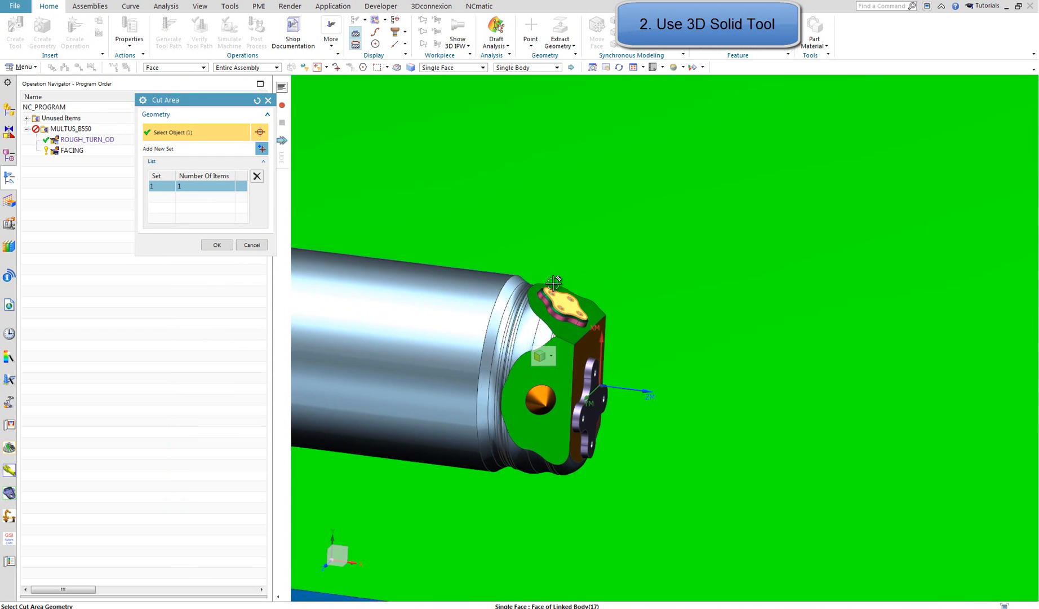
pyautogui.click(415, 351)
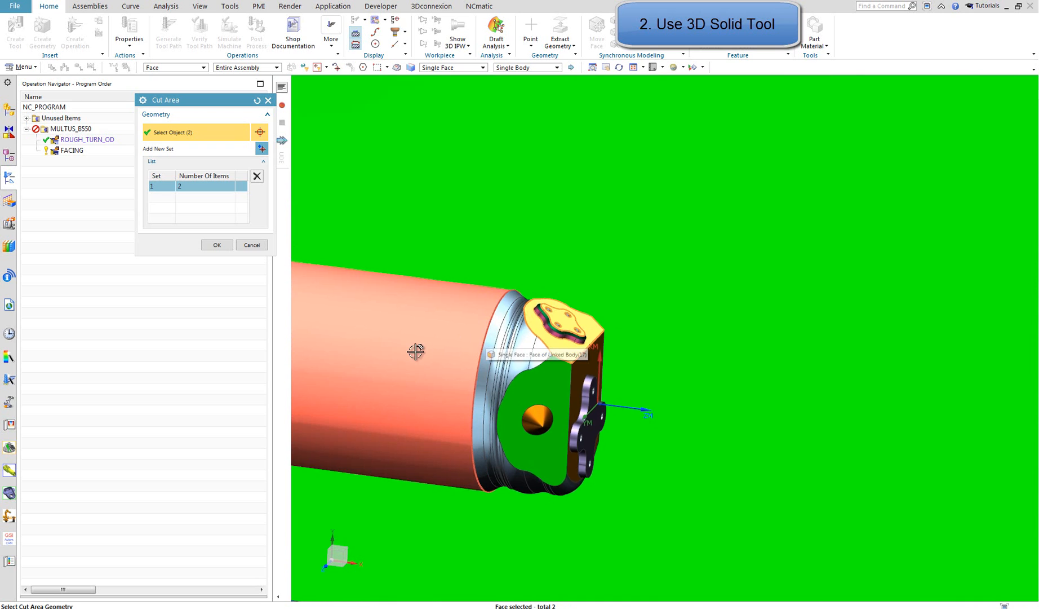
pyautogui.click(217, 245)
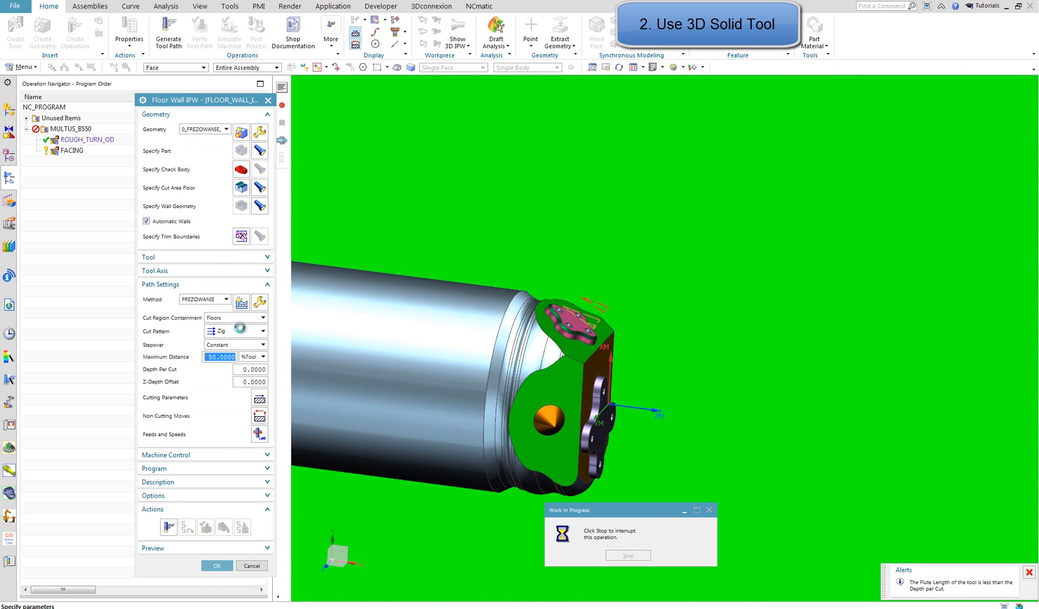
# Set the cut pattern to Follow Part and the tool overhang to 95 %Tool in the cutting parameters
pyautogui.click(248, 331)
pyautogui.click(244, 347)
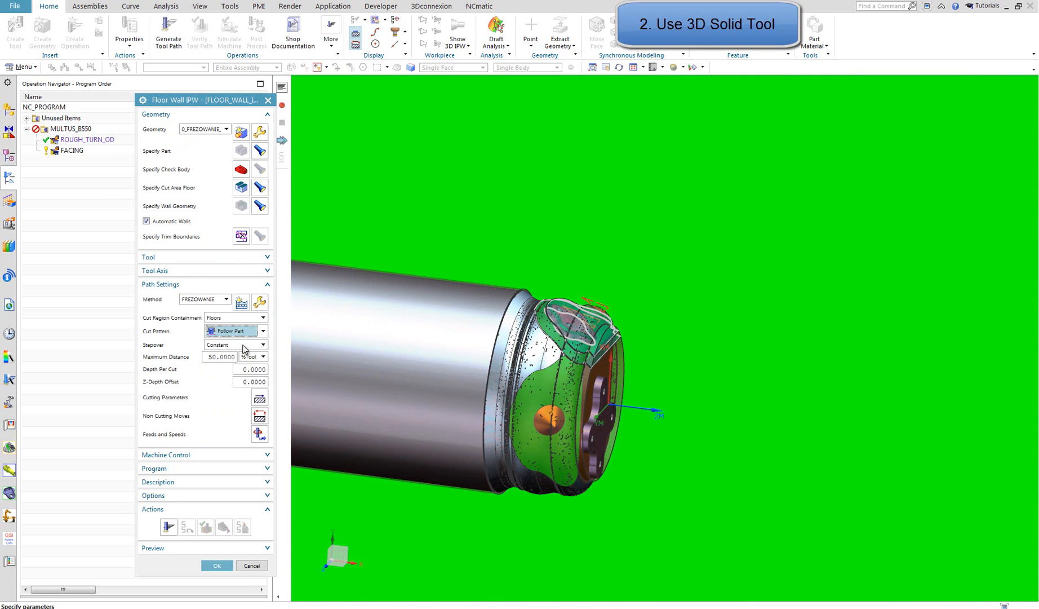
pyautogui.click(260, 399)
pyautogui.click(230, 119)
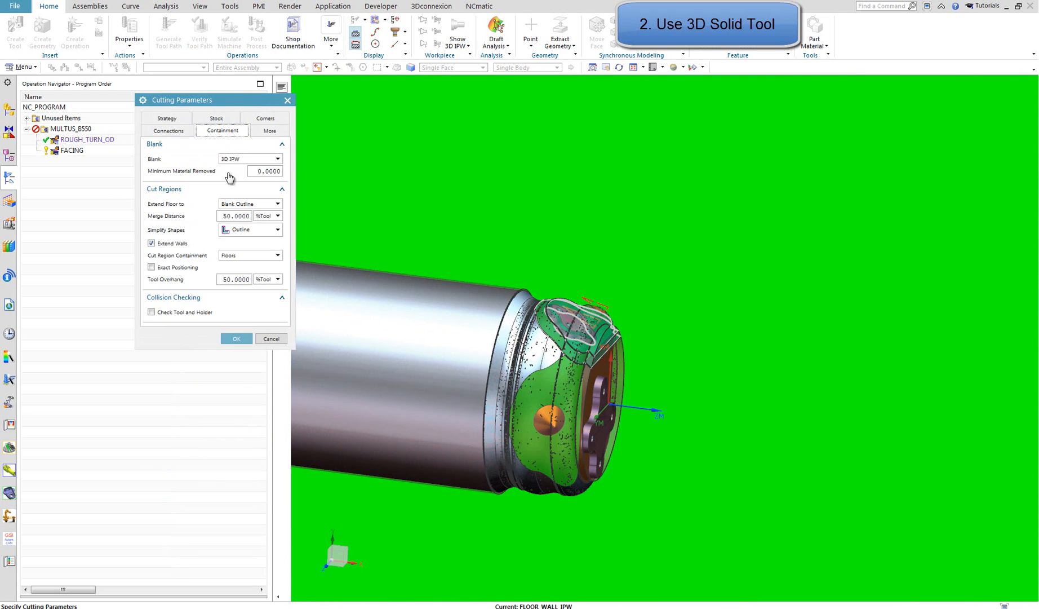
pyautogui.doubleClick(235, 280)
pyautogui.write('95')
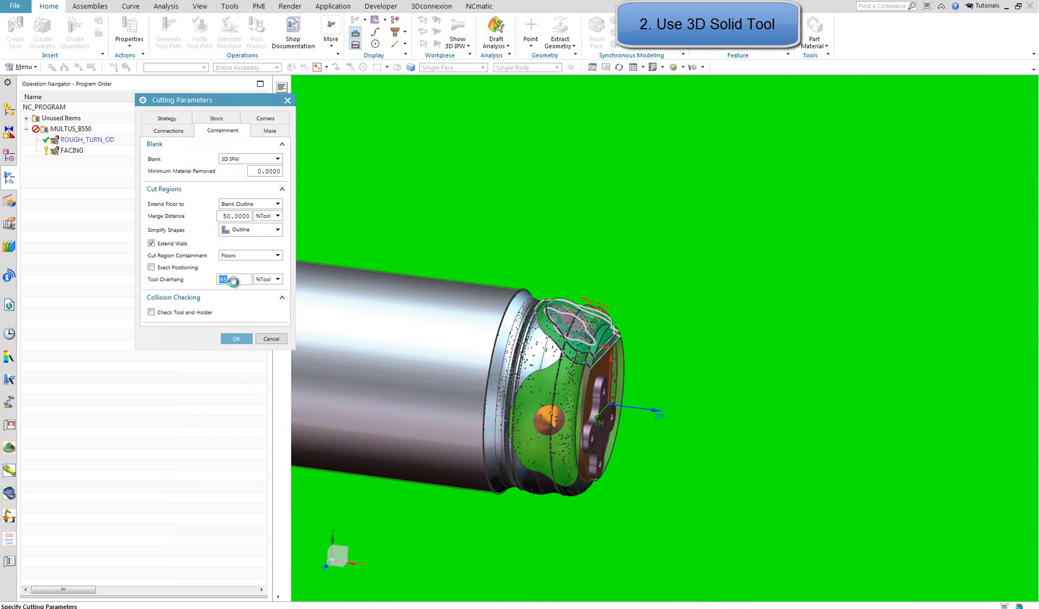
pyautogui.click(236, 338)
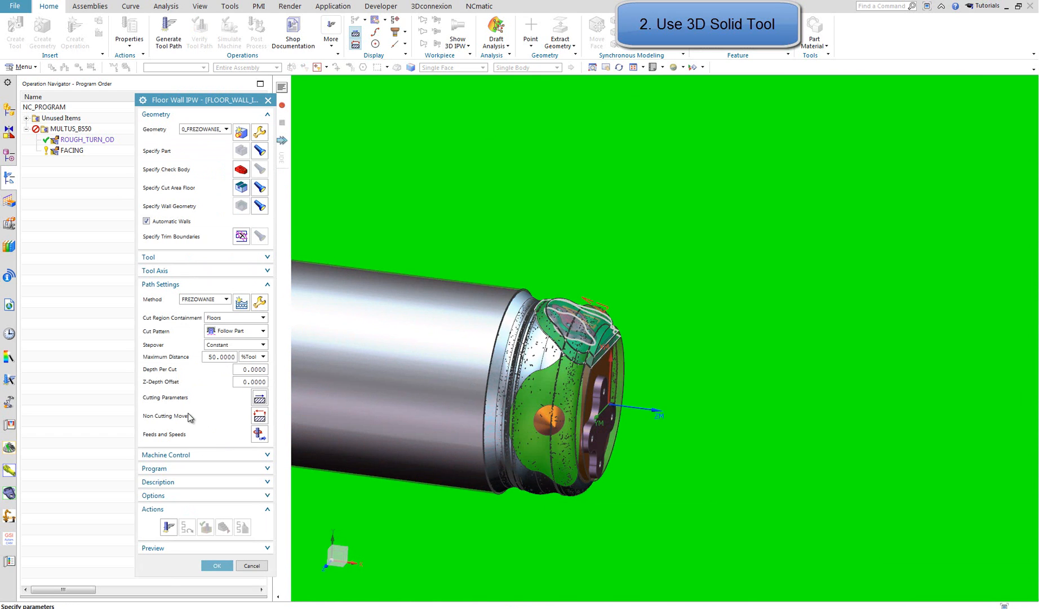
# Set the depth per cut to 2 and generate the Floor Wall IPW tool path
pyautogui.click(167, 525)
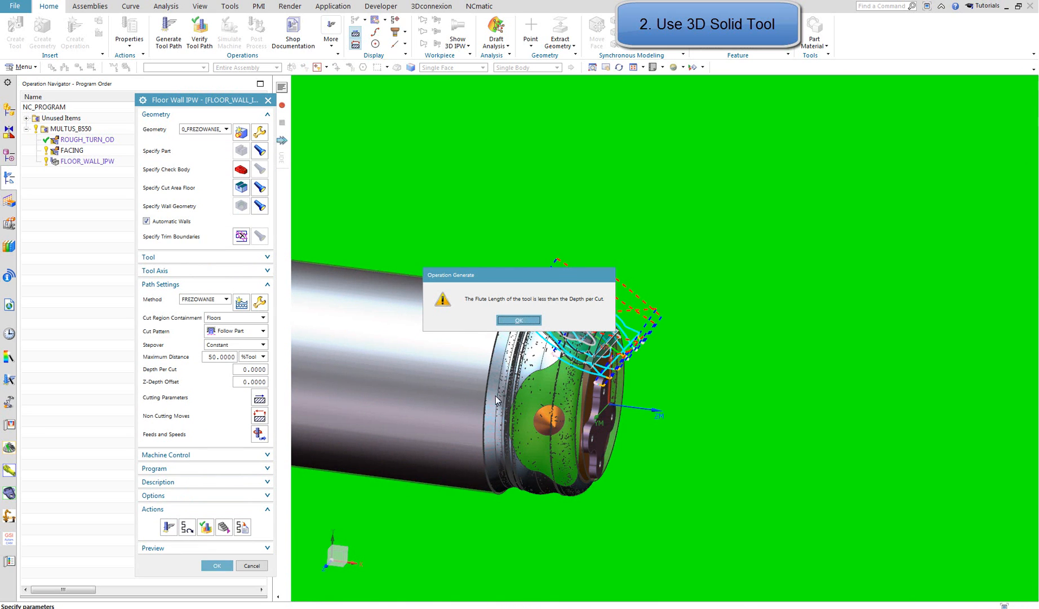
pyautogui.click(518, 320)
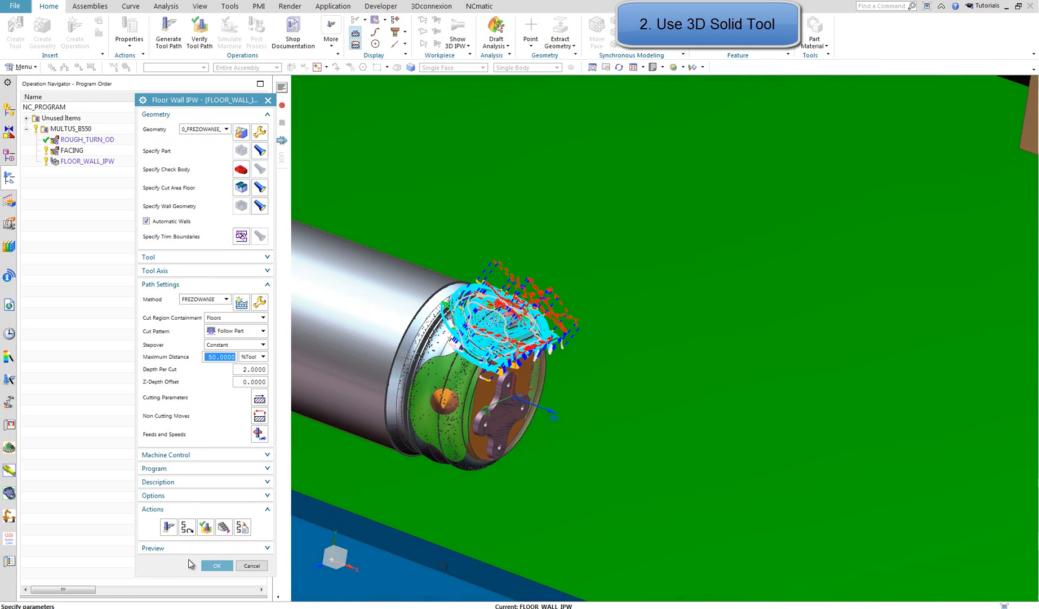
pyautogui.click(215, 566)
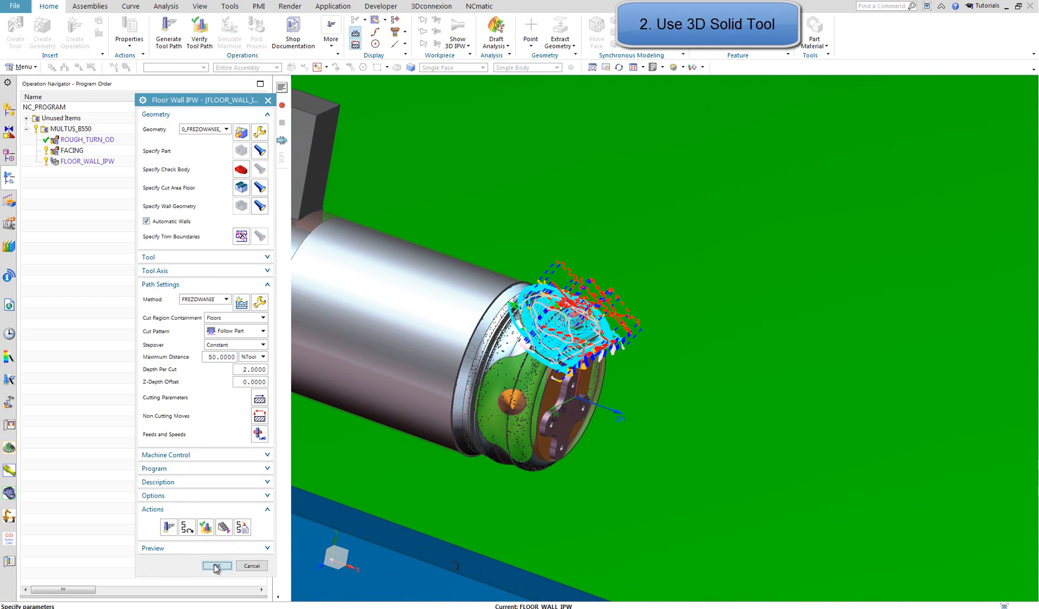
# Set the surface speed to 200 smm and the feed per tooth to 0.15, and accept the Floor Wall IPW operation
pyautogui.click(260, 434)
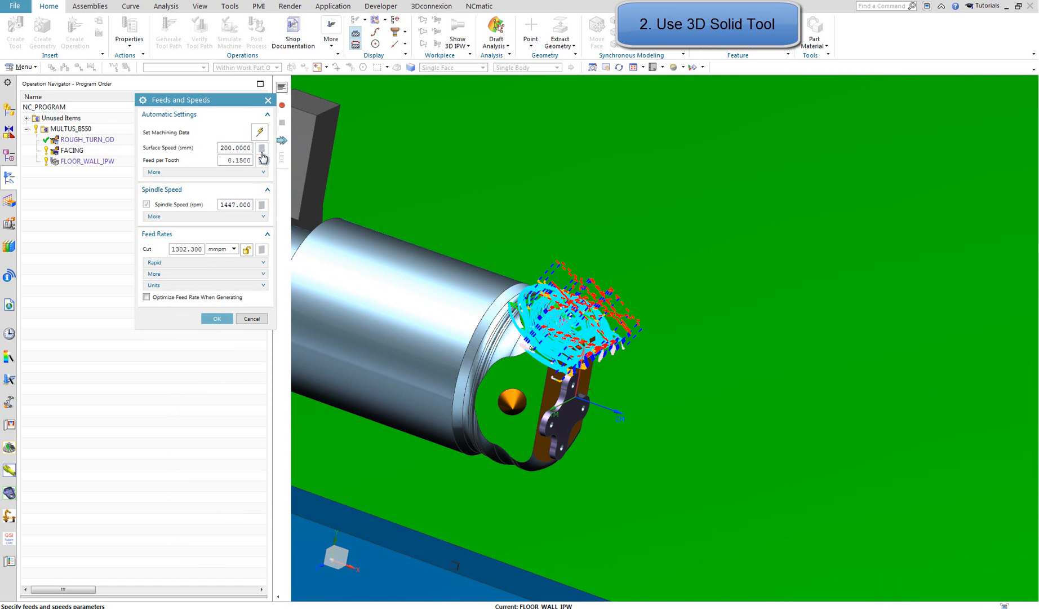
pyautogui.click(223, 318)
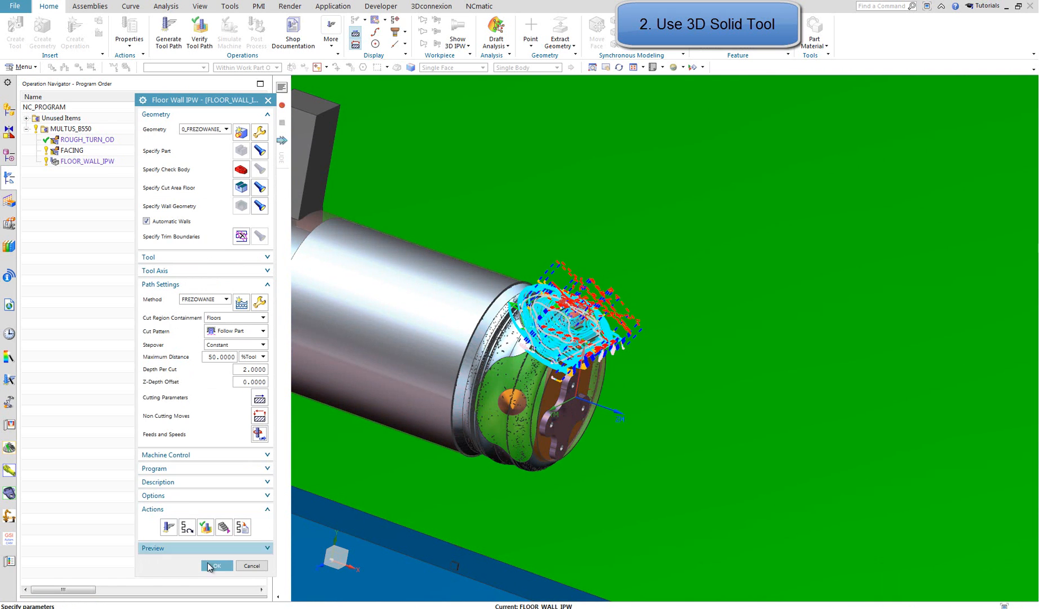
pyautogui.click(215, 565)
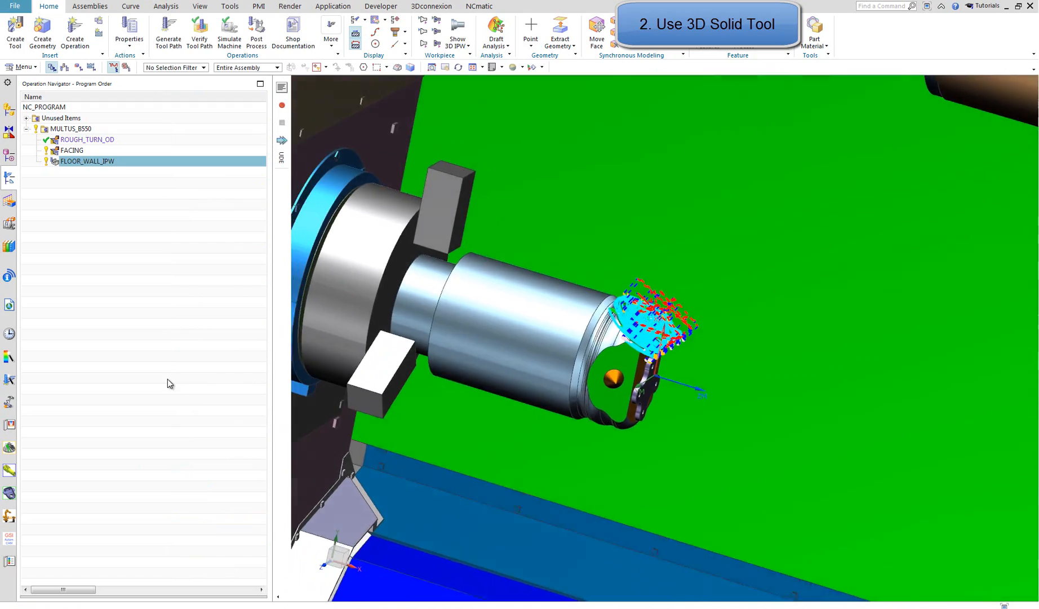
# Verify the FLOOR_WALL_IPW tool path, comparing the Tool, Wireframe and Assembly tool displays, and close the visualization
pyautogui.click(199, 33)
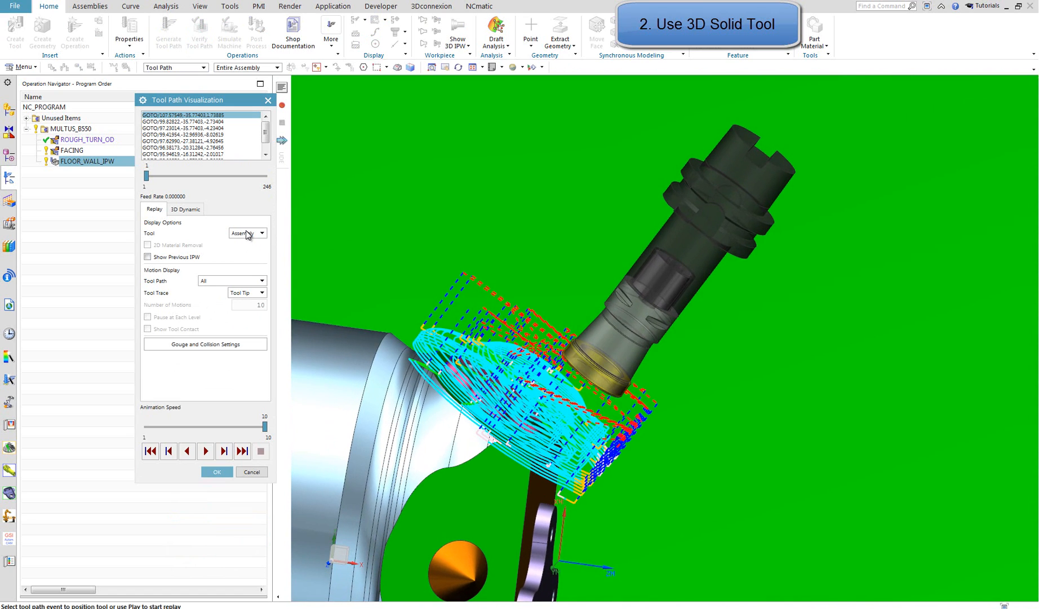
pyautogui.click(239, 265)
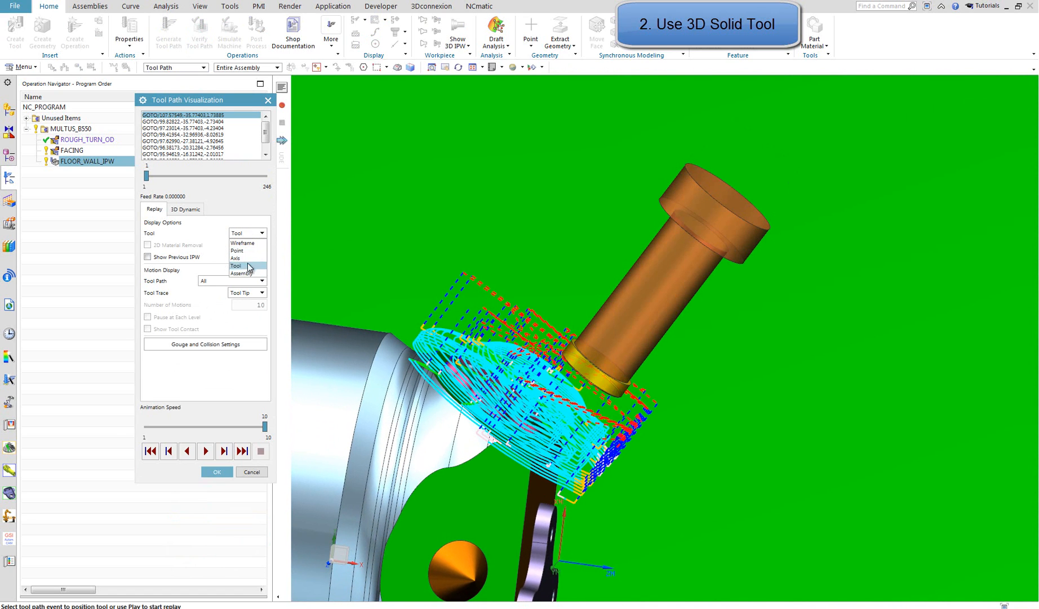
pyautogui.click(246, 273)
pyautogui.click(248, 258)
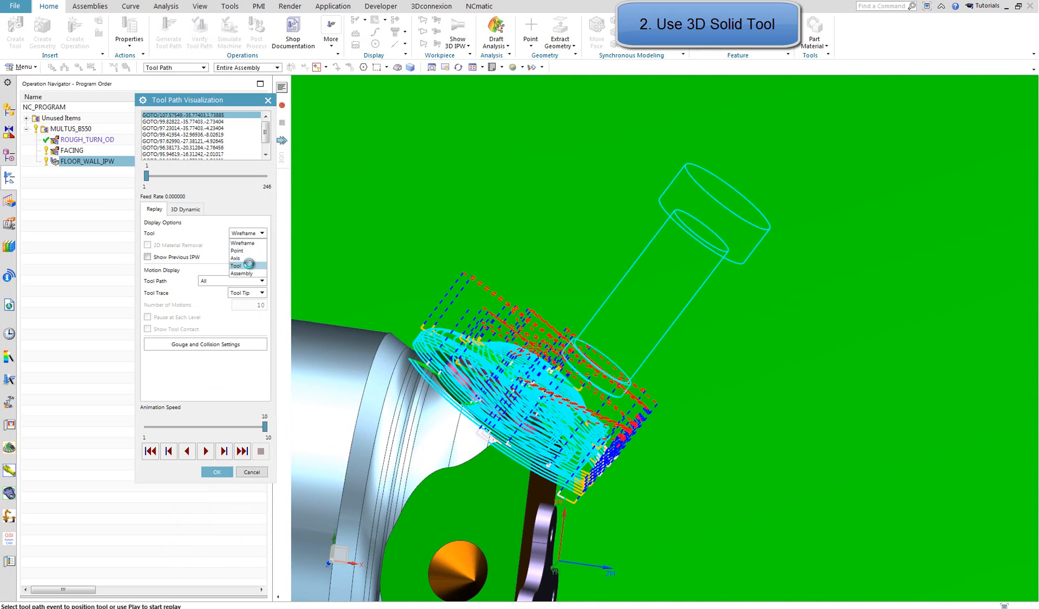
pyautogui.click(249, 266)
pyautogui.click(257, 273)
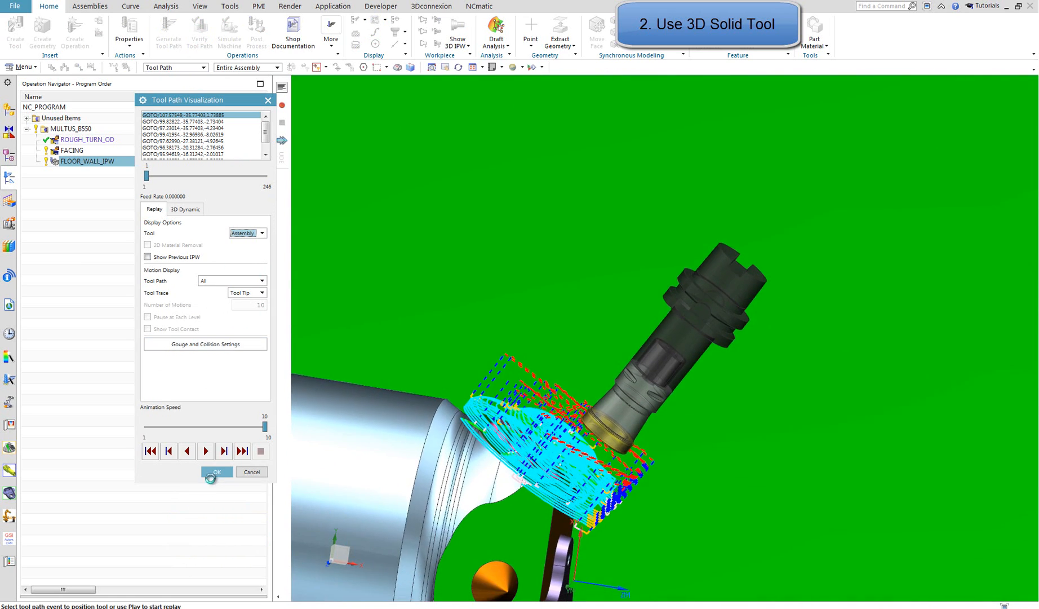
pyautogui.click(216, 472)
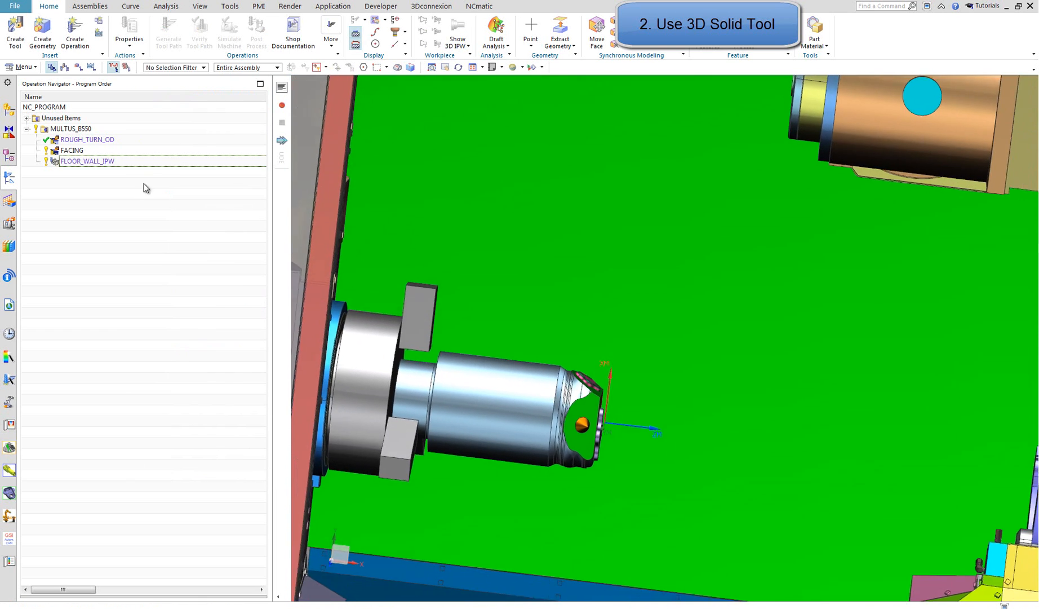
# Run the machine code simulation of FLOOR_WALL_IPW at animation speeds 4 and 5, arrange the simulation windows, and close it
pyautogui.click(148, 161)
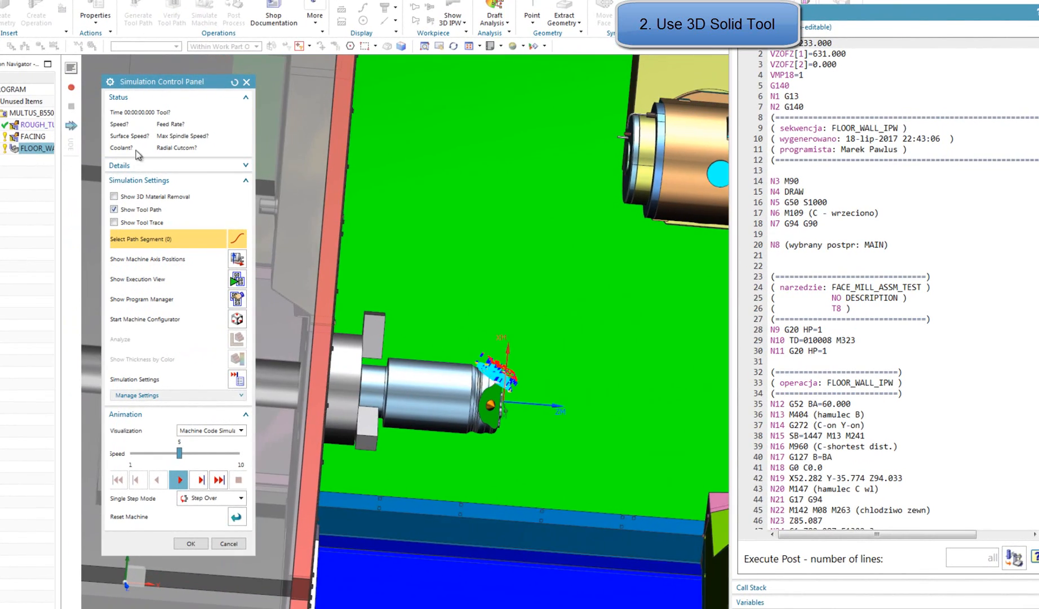
pyautogui.moveTo(189, 83); pyautogui.dragTo(88, 63)
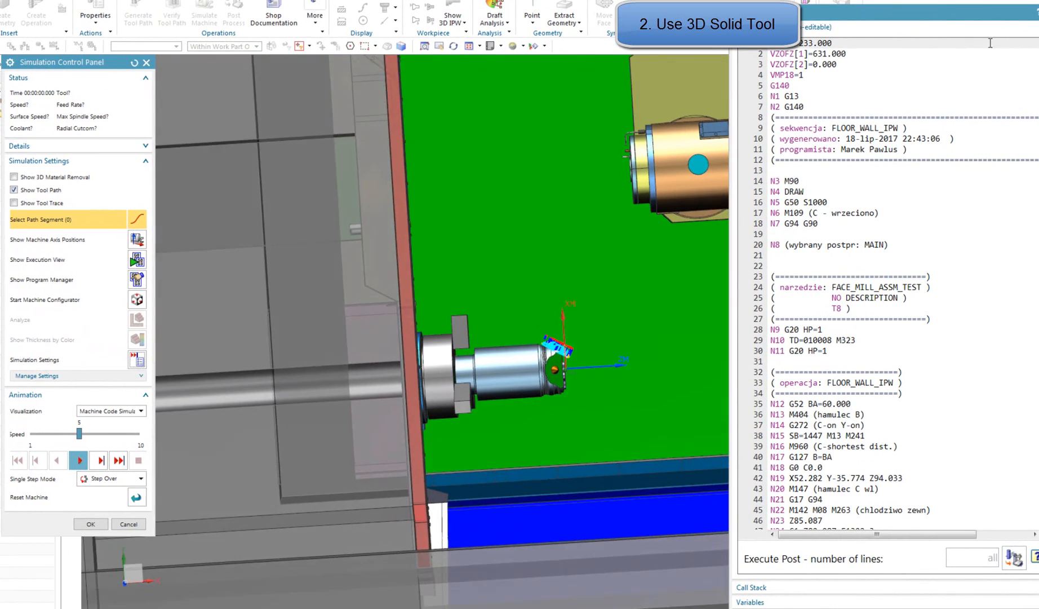
pyautogui.moveTo(966, 13); pyautogui.dragTo(989, 7)
pyautogui.moveTo(398, 415); pyautogui.dragTo(242, 426, button='middle')
pyautogui.click(48, 435)
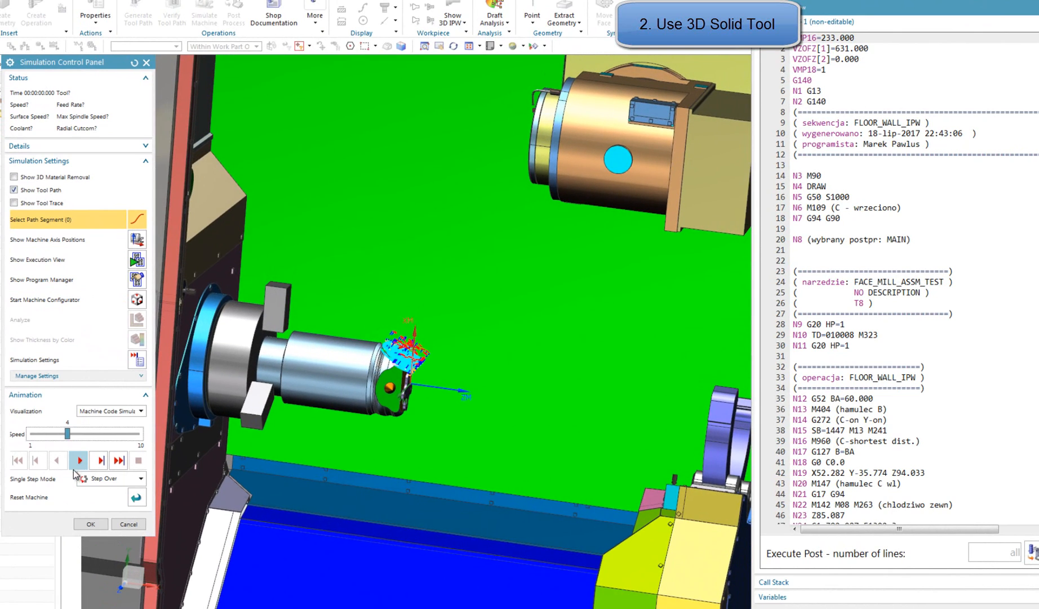
pyautogui.click(79, 461)
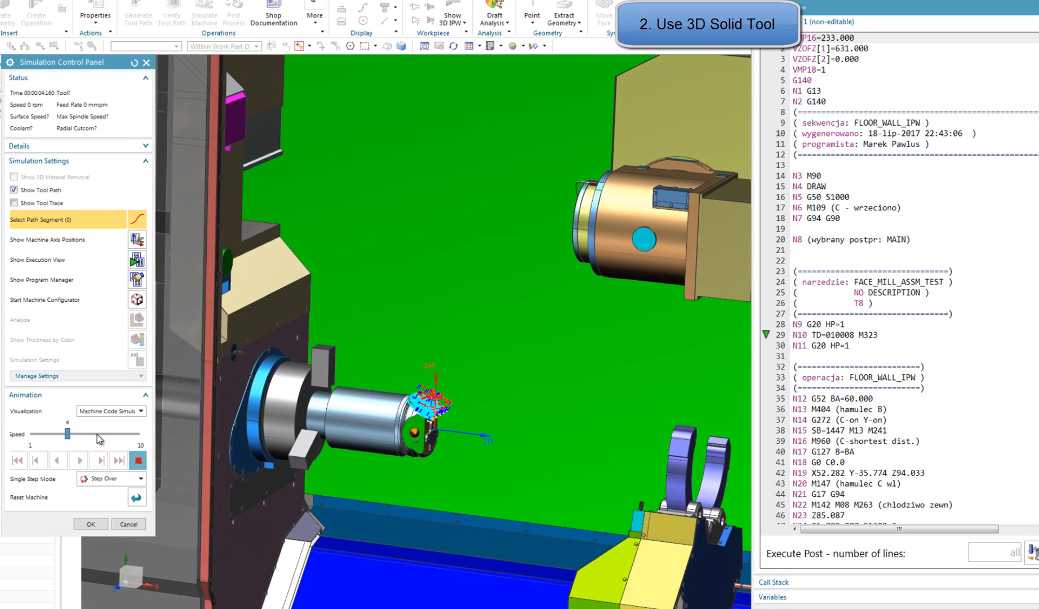
pyautogui.click(96, 434)
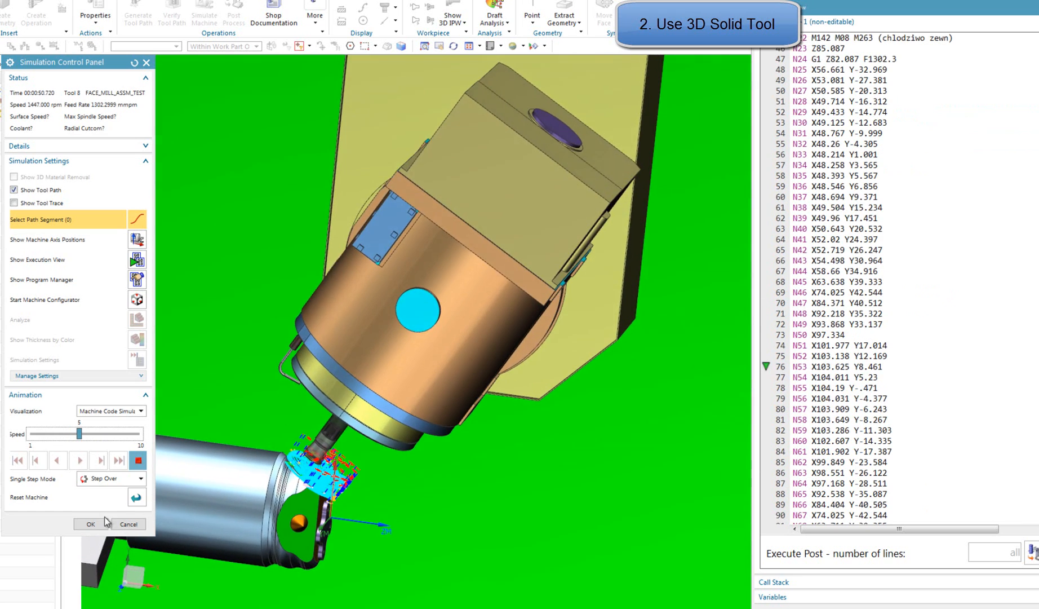
pyautogui.click(104, 521)
# Open the machine simulation for program MULTUS_B550 with an Increment Based in-process workpiece and the blank and part geometry hidden
pyautogui.click(44, 113)
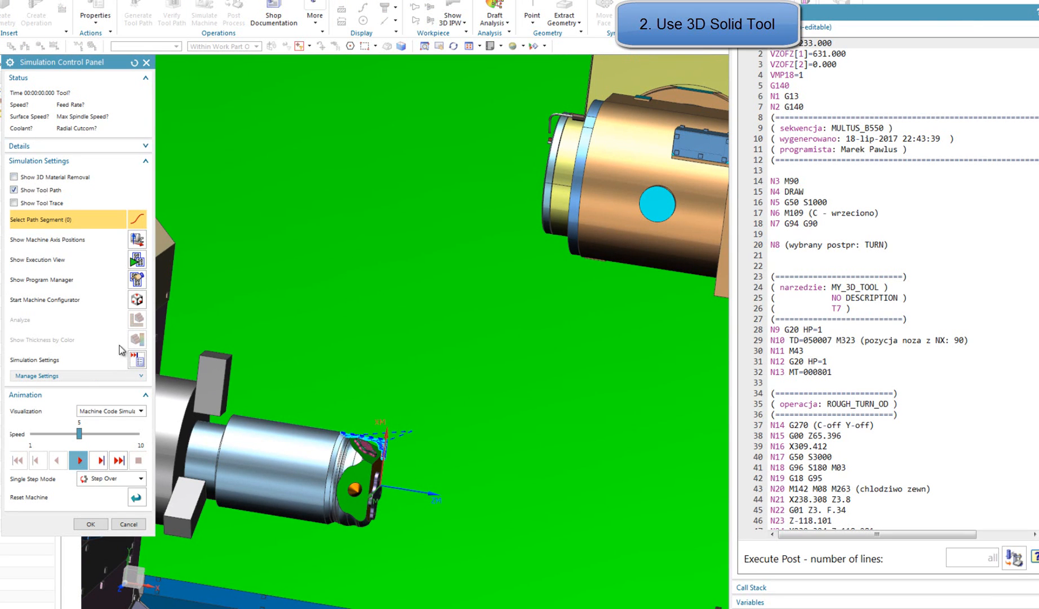
pyautogui.click(136, 359)
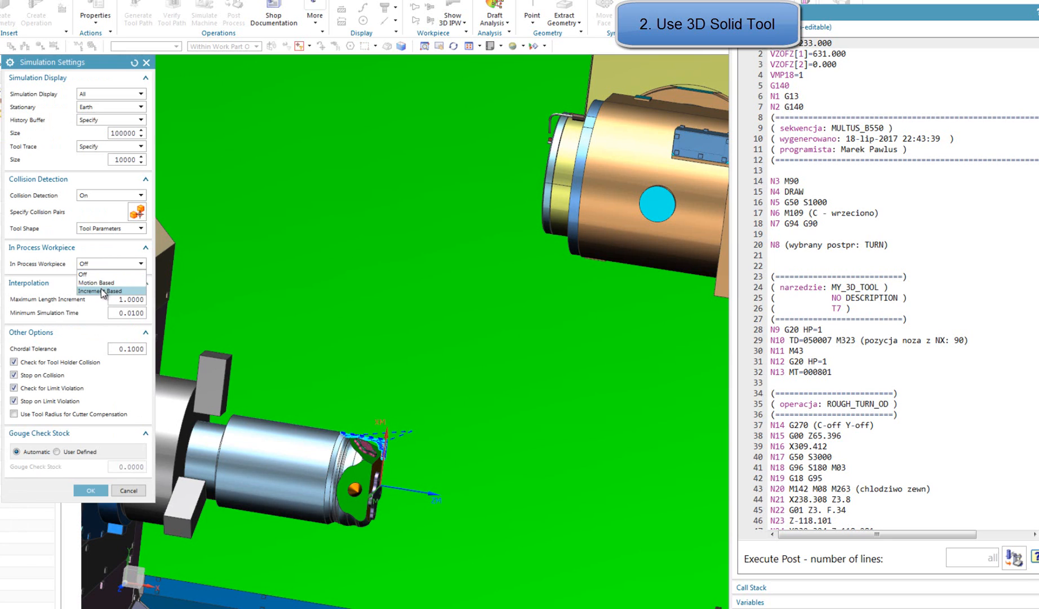
pyautogui.click(102, 291)
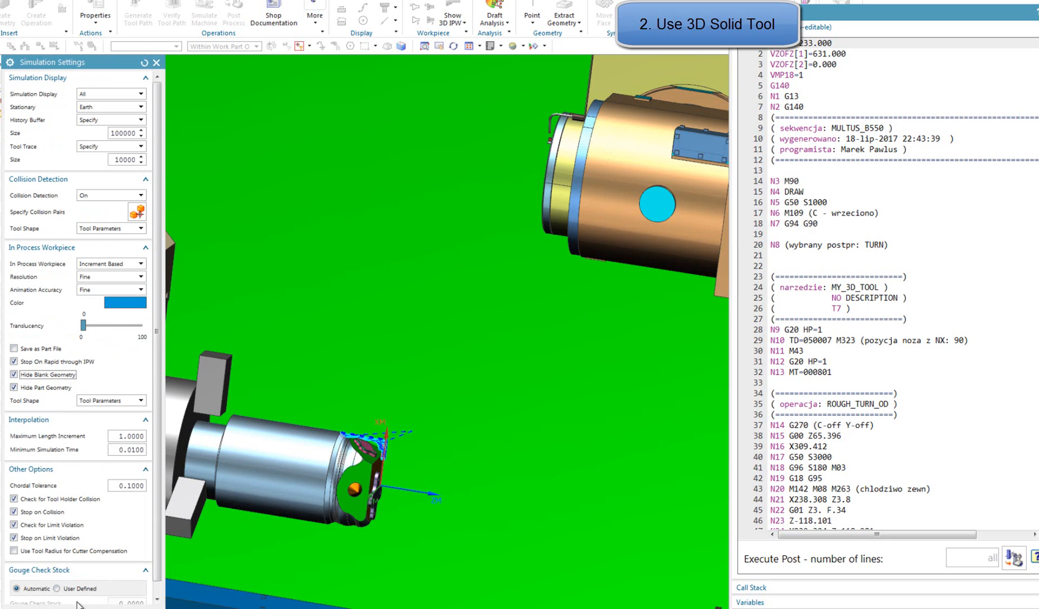
pyautogui.press('Return')
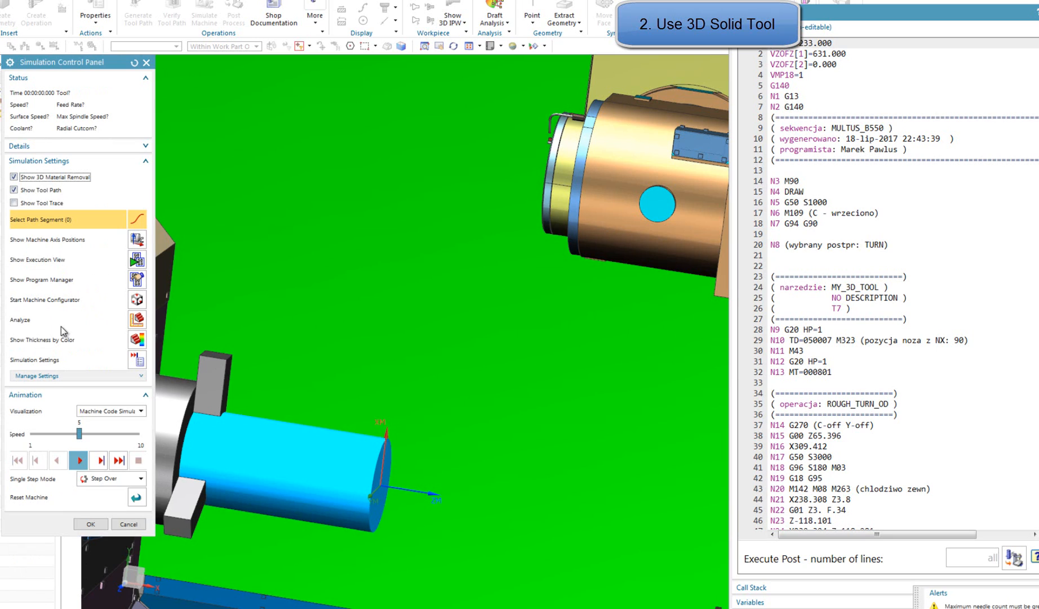
# Play the machine code simulation through the ROUGH_TURN_OD operation, varying the animation speed between 5 and 10
pyautogui.click(83, 459)
pyautogui.click(93, 435)
pyautogui.click(94, 435)
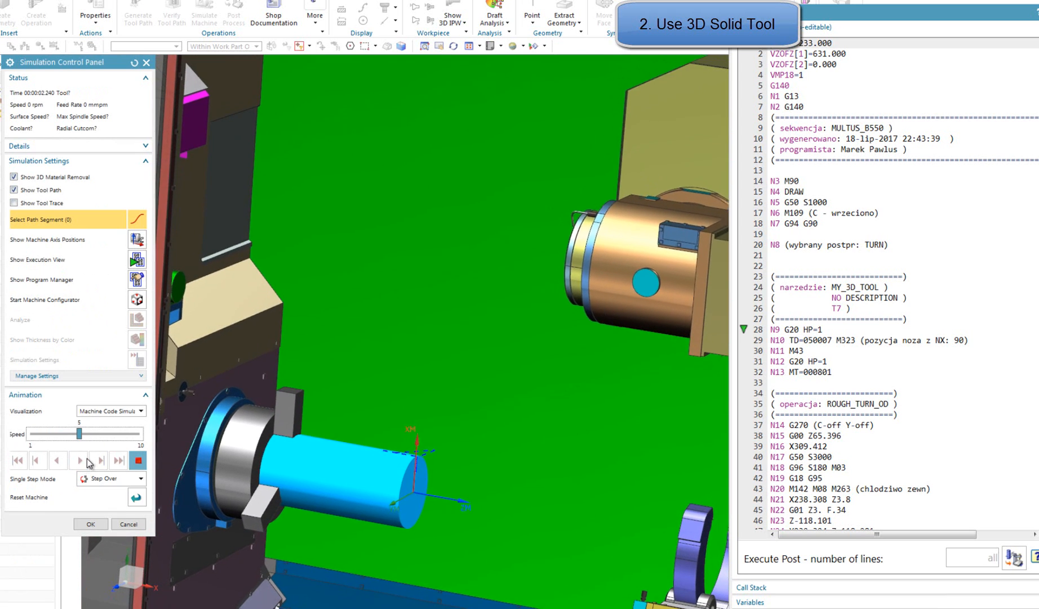
pyautogui.click(94, 434)
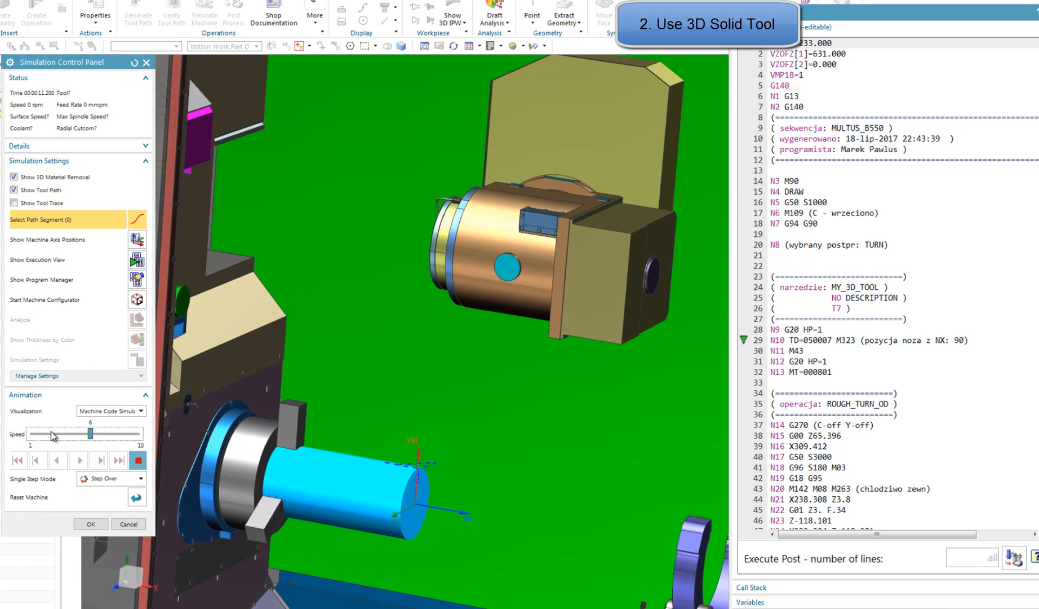
pyautogui.click(140, 435)
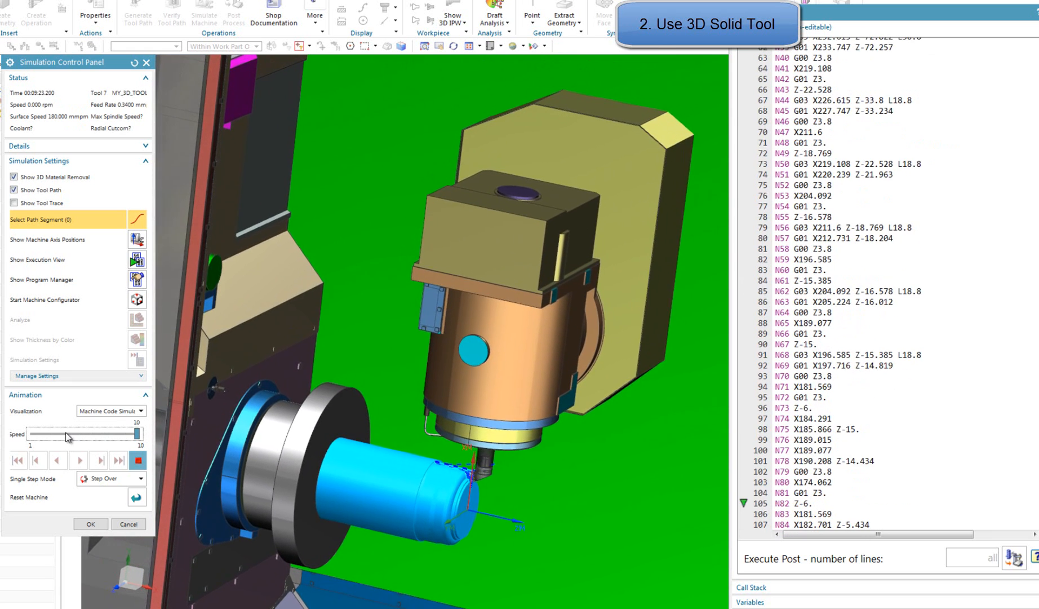
pyautogui.click(66, 433)
pyautogui.click(66, 433)
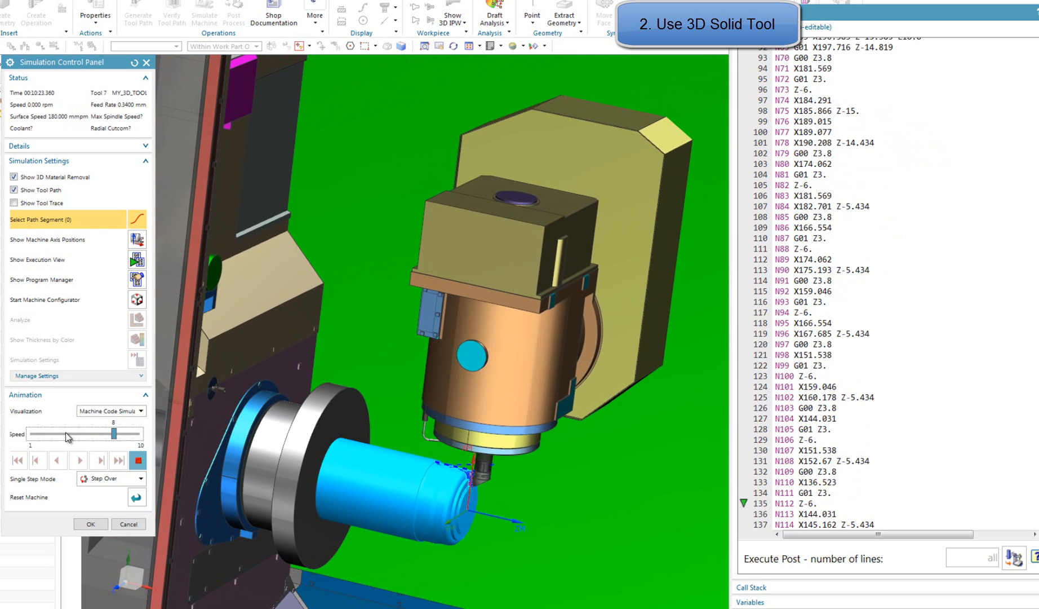
pyautogui.click(125, 432)
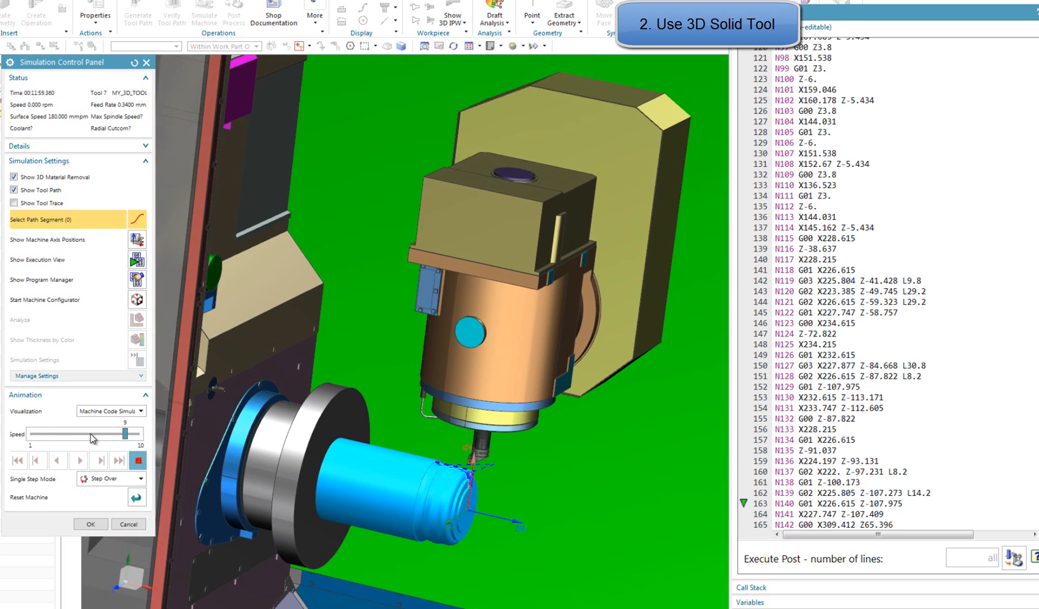
# Simulate the FACING operation at animation speeds 5 to 8, and slow the playback to 3 at its end
pyautogui.click(92, 434)
pyautogui.click(91, 434)
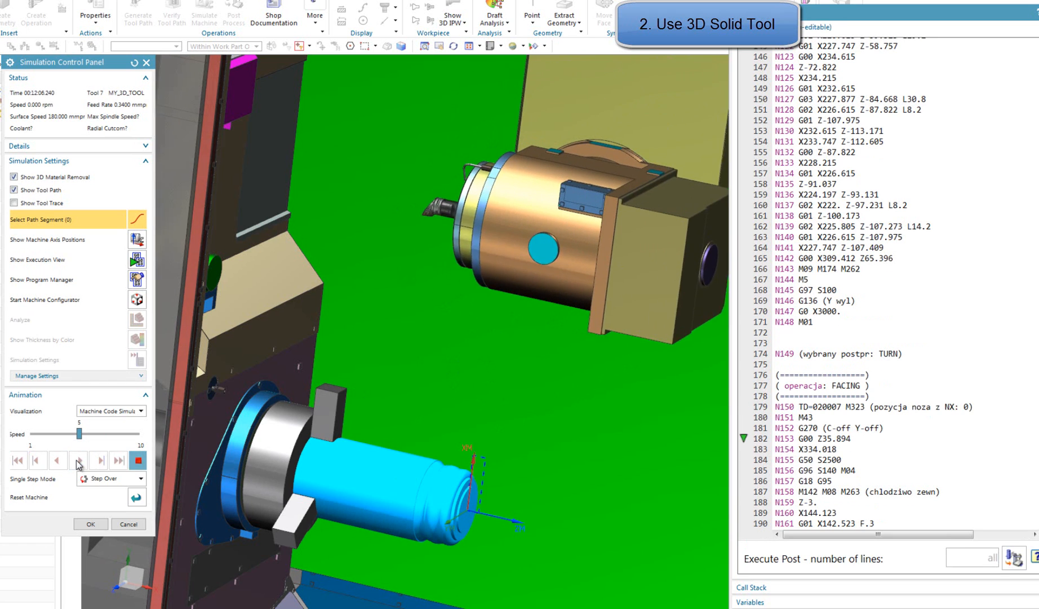
pyautogui.click(120, 436)
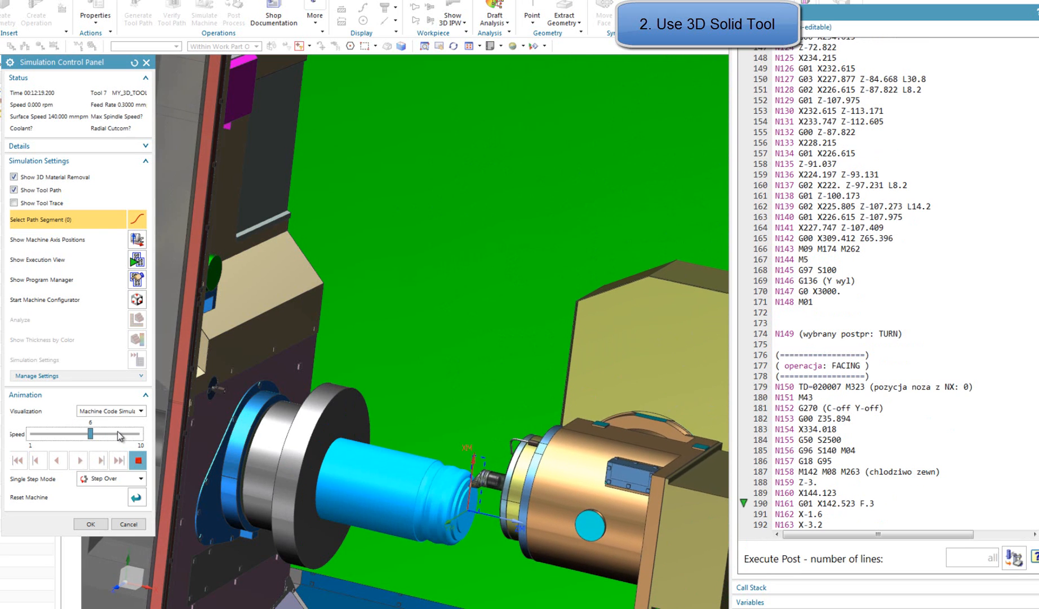
pyautogui.click(119, 436)
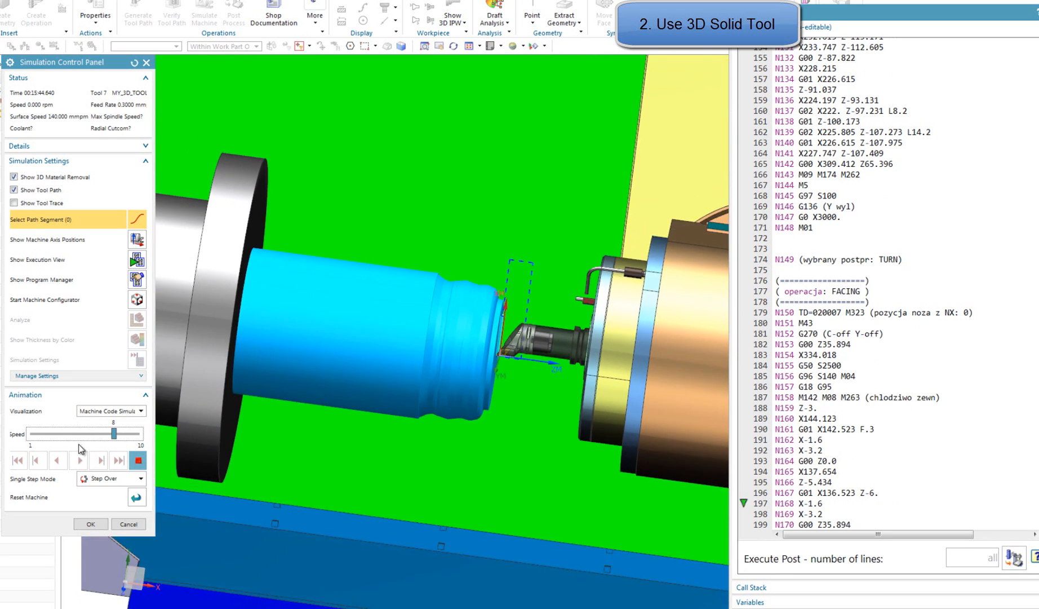
pyautogui.moveTo(116, 434); pyautogui.dragTo(63, 434)
pyautogui.click(57, 435)
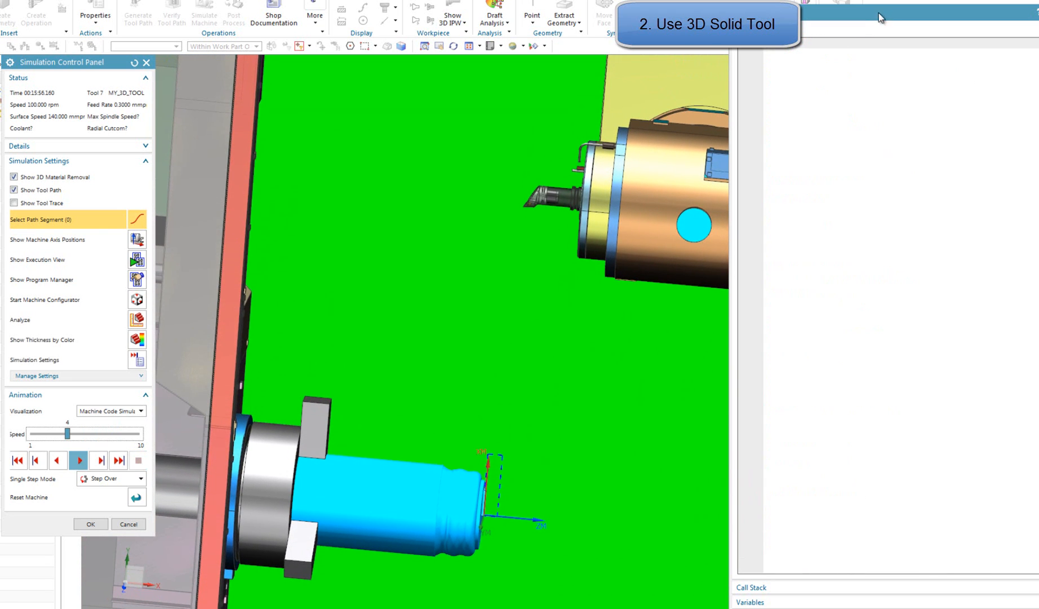
# Move the execution view aside and resume the simulation through the FACE_MILL_ASSM_TEST tool change at animation speeds 3 to 5
pyautogui.moveTo(881, 17); pyautogui.dragTo(915, 7)
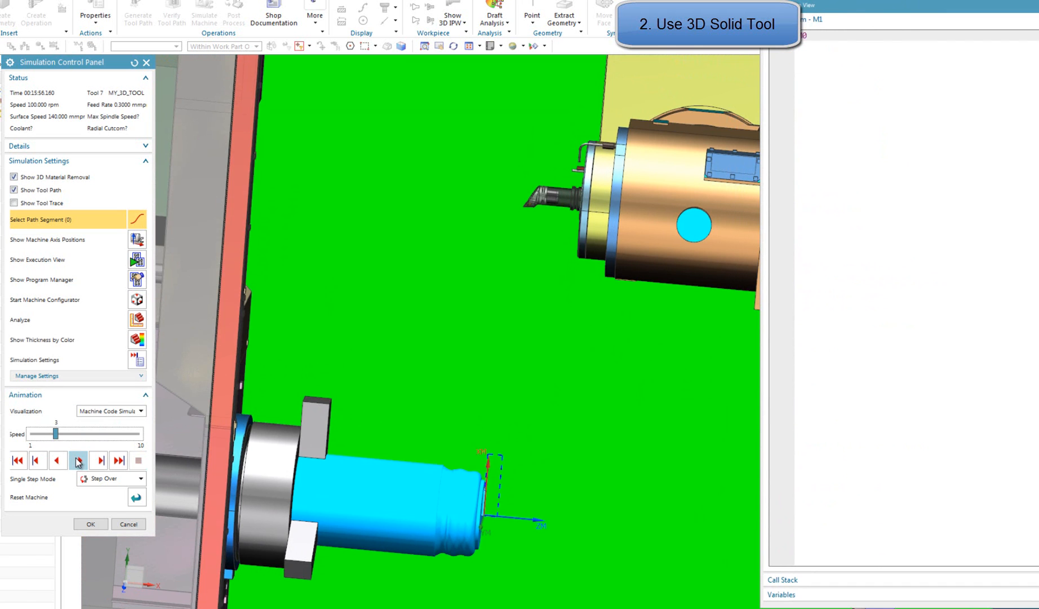
pyautogui.click(78, 460)
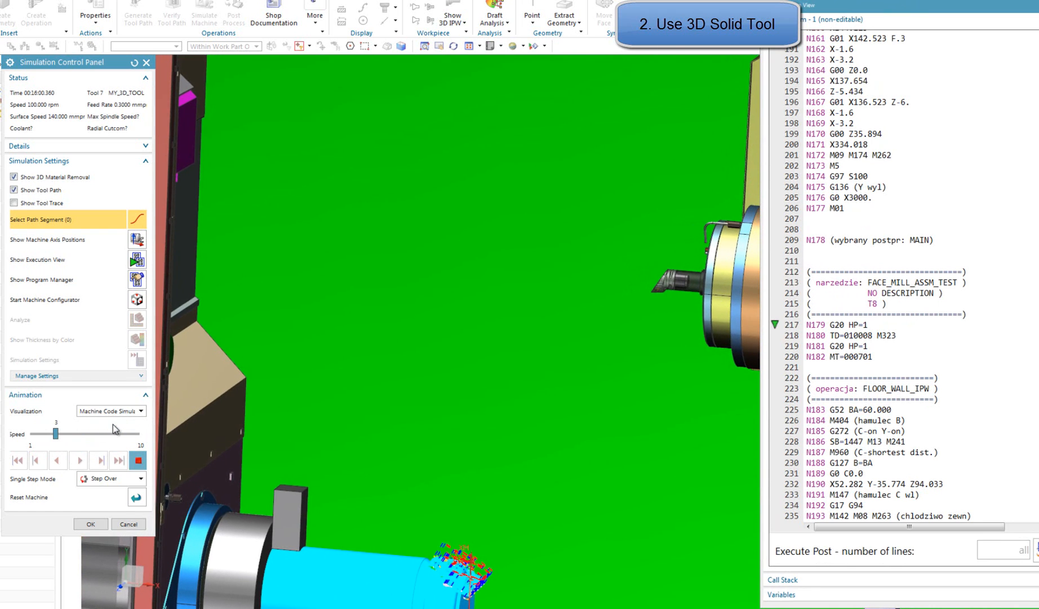
pyautogui.click(113, 433)
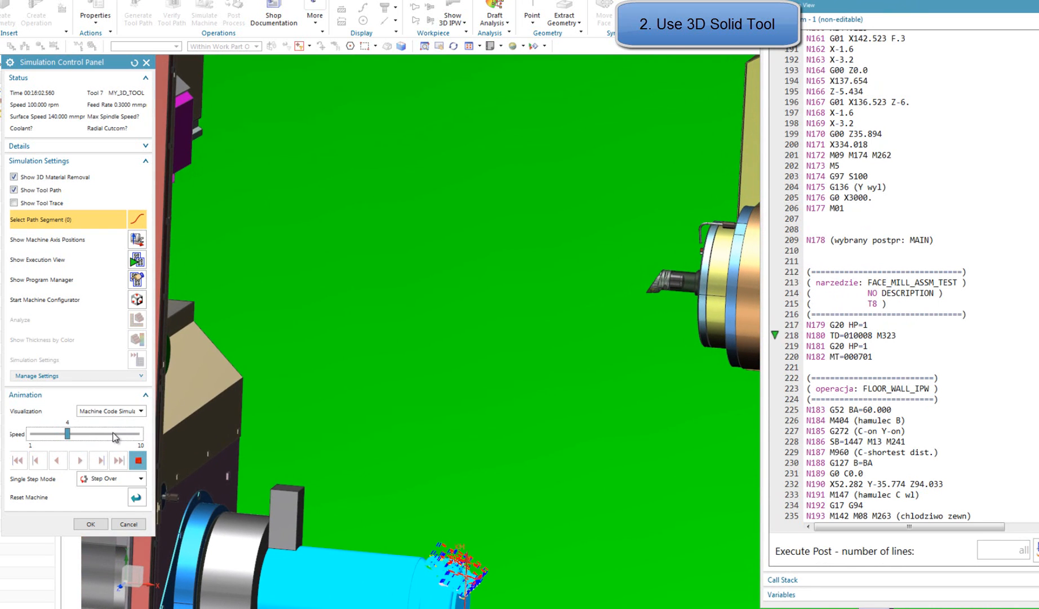
pyautogui.click(113, 433)
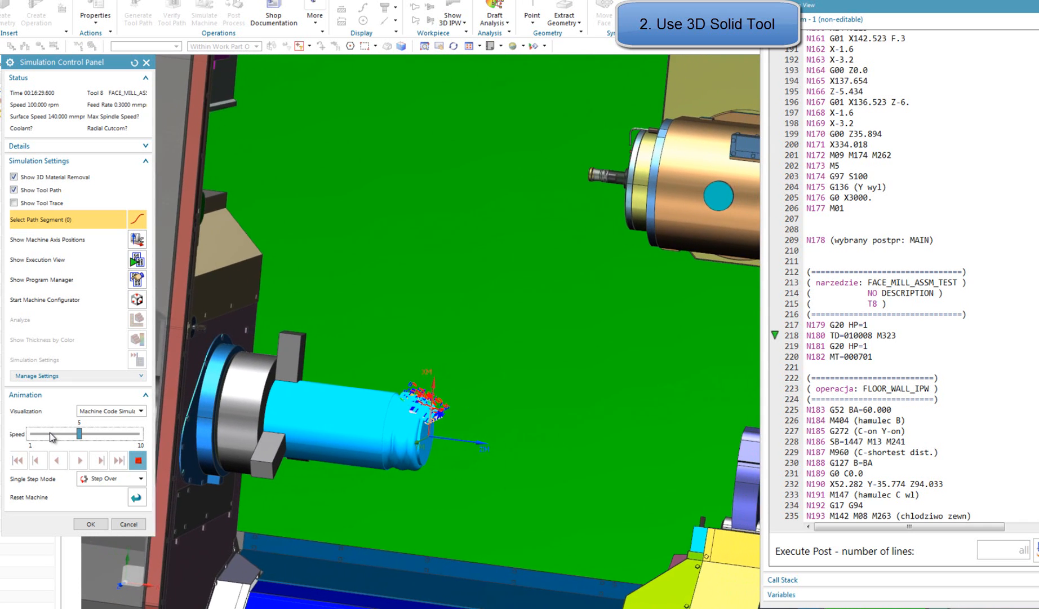
pyautogui.click(51, 433)
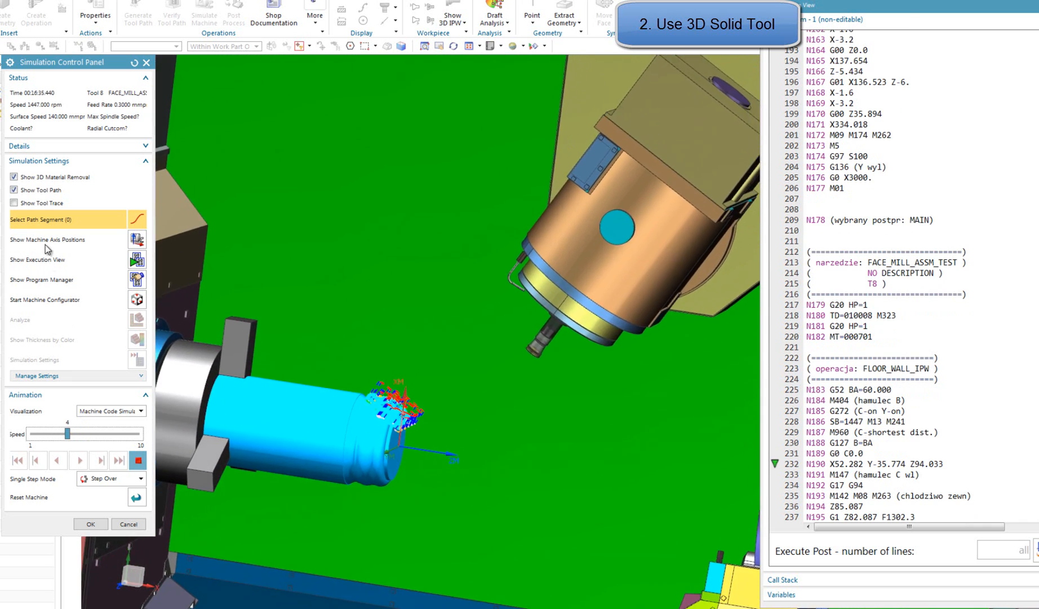
# Switch the 3D material removal display off and back on, and hide the tool path in the running simulation
pyautogui.click(61, 179)
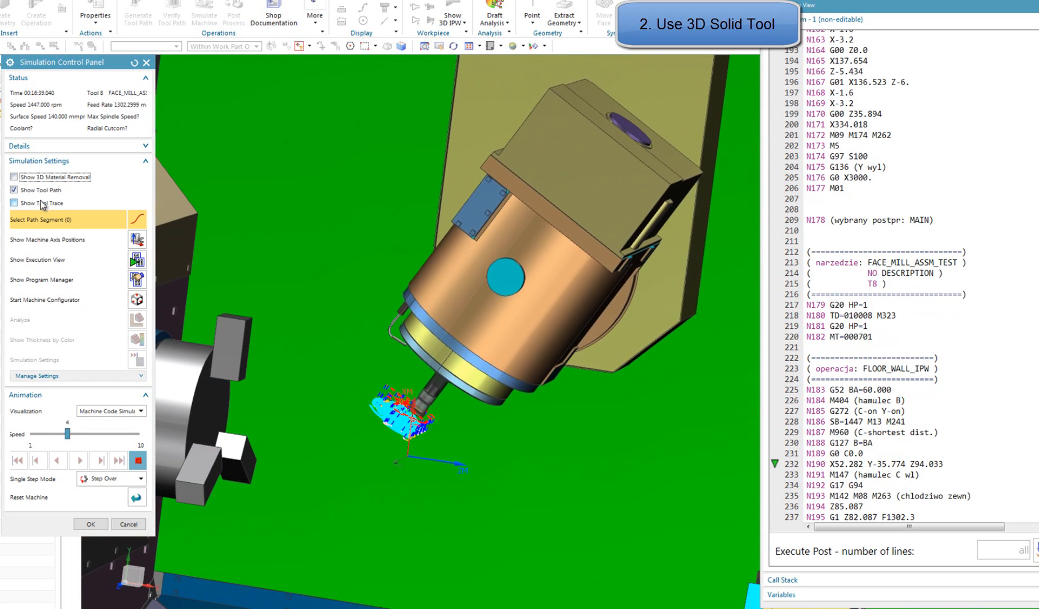
pyautogui.click(47, 178)
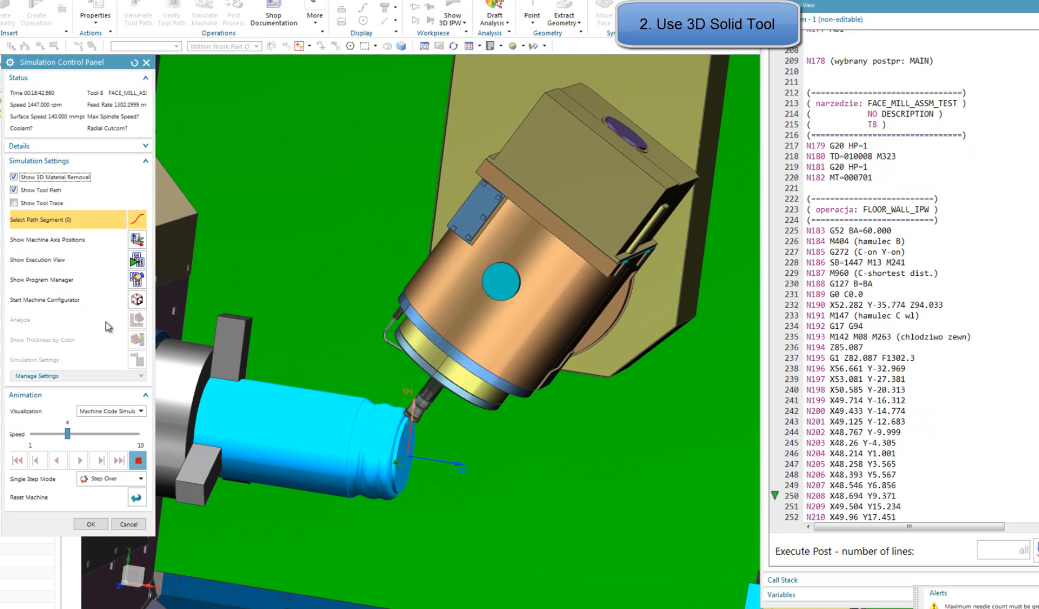
pyautogui.click(46, 190)
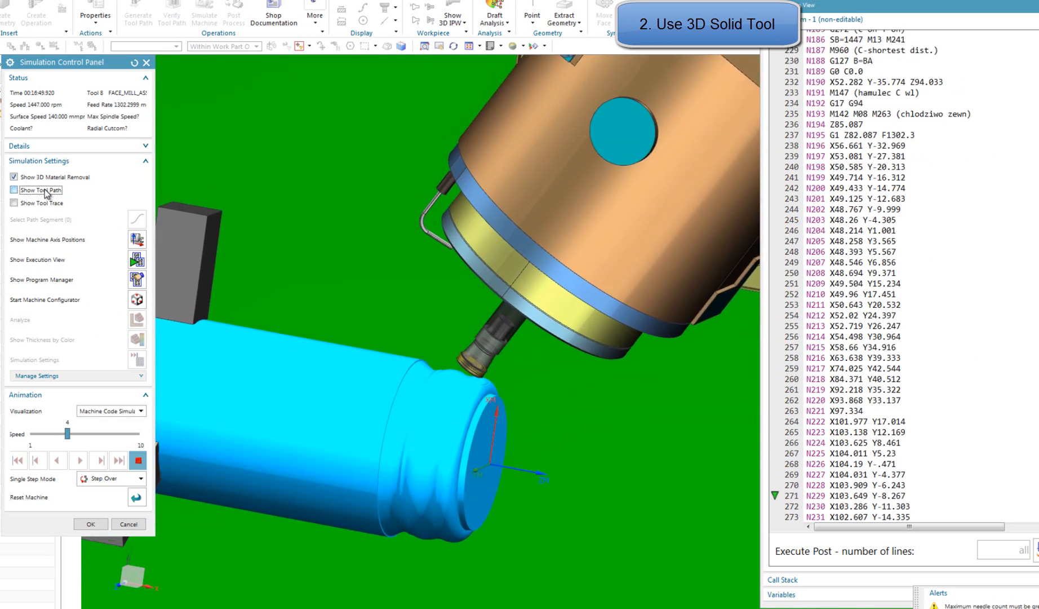
# Simulate the FLOOR_WALL_IPW milling with the animation speed raised to 8, and stop the playback
pyautogui.moveTo(67, 433); pyautogui.dragTo(80, 434)
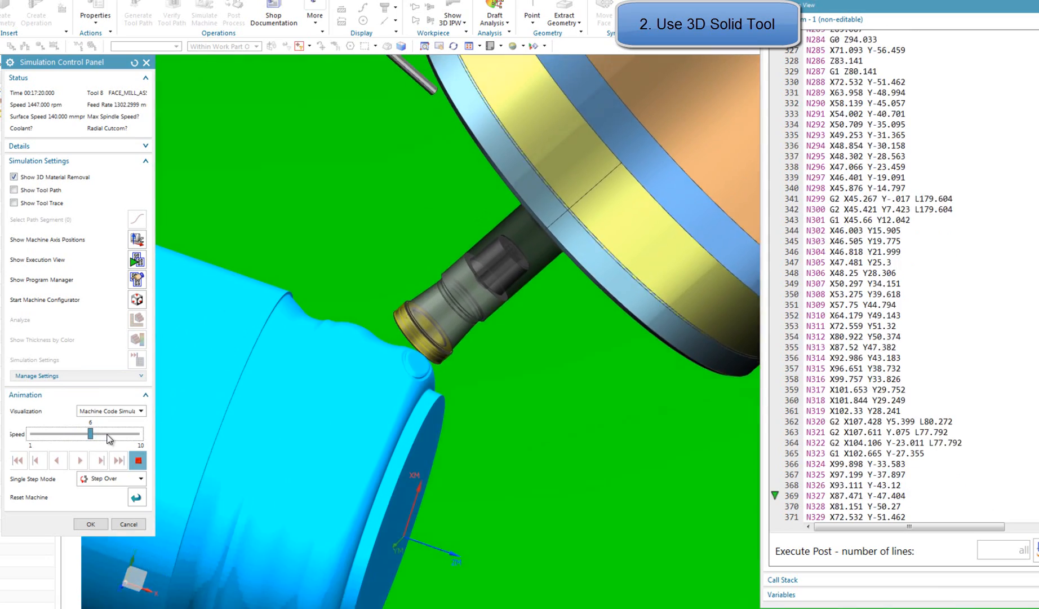
pyautogui.click(118, 434)
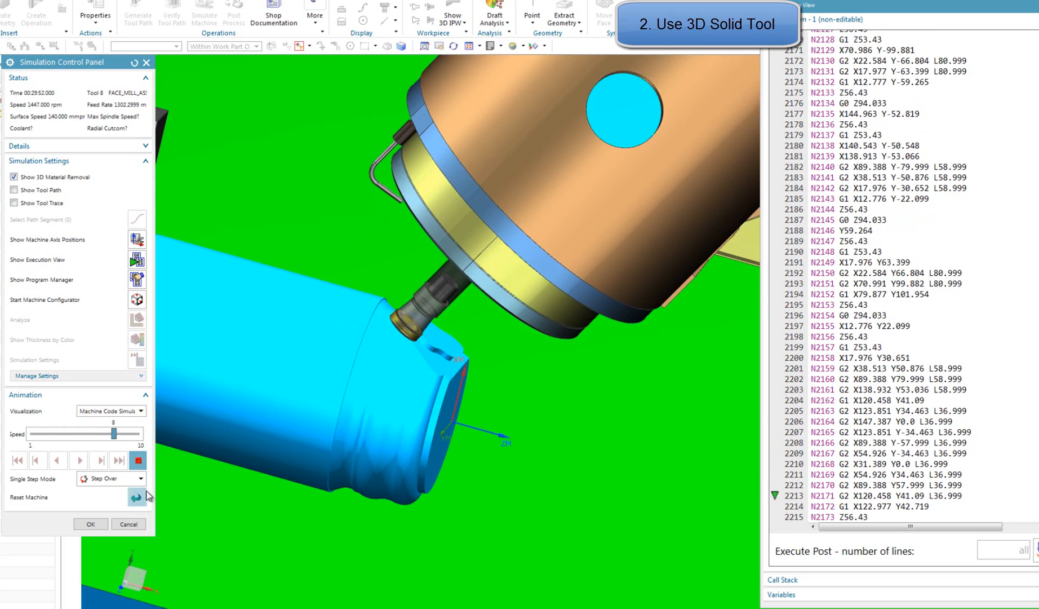
pyautogui.click(138, 464)
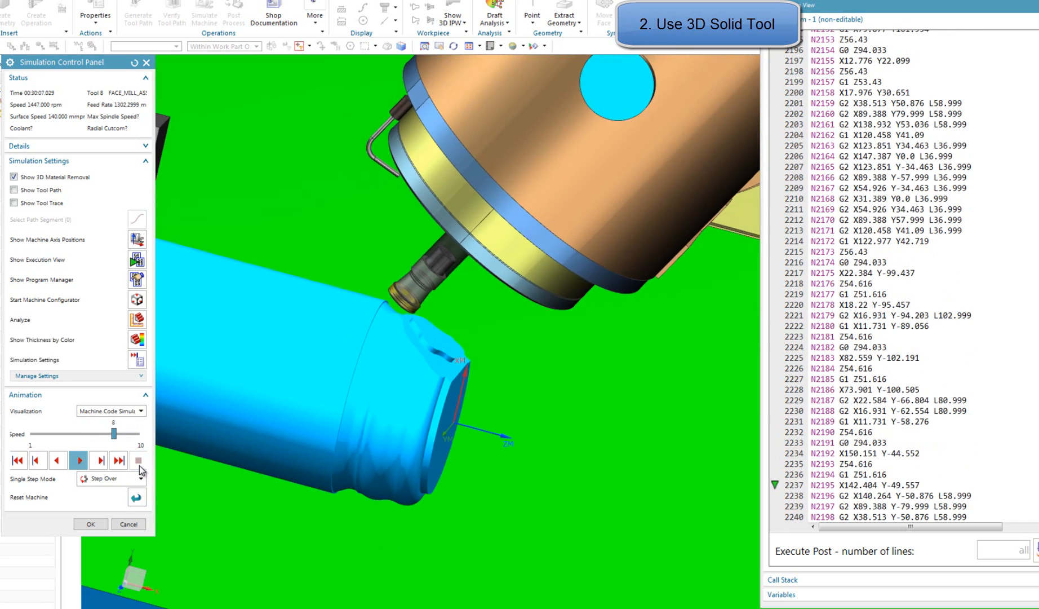